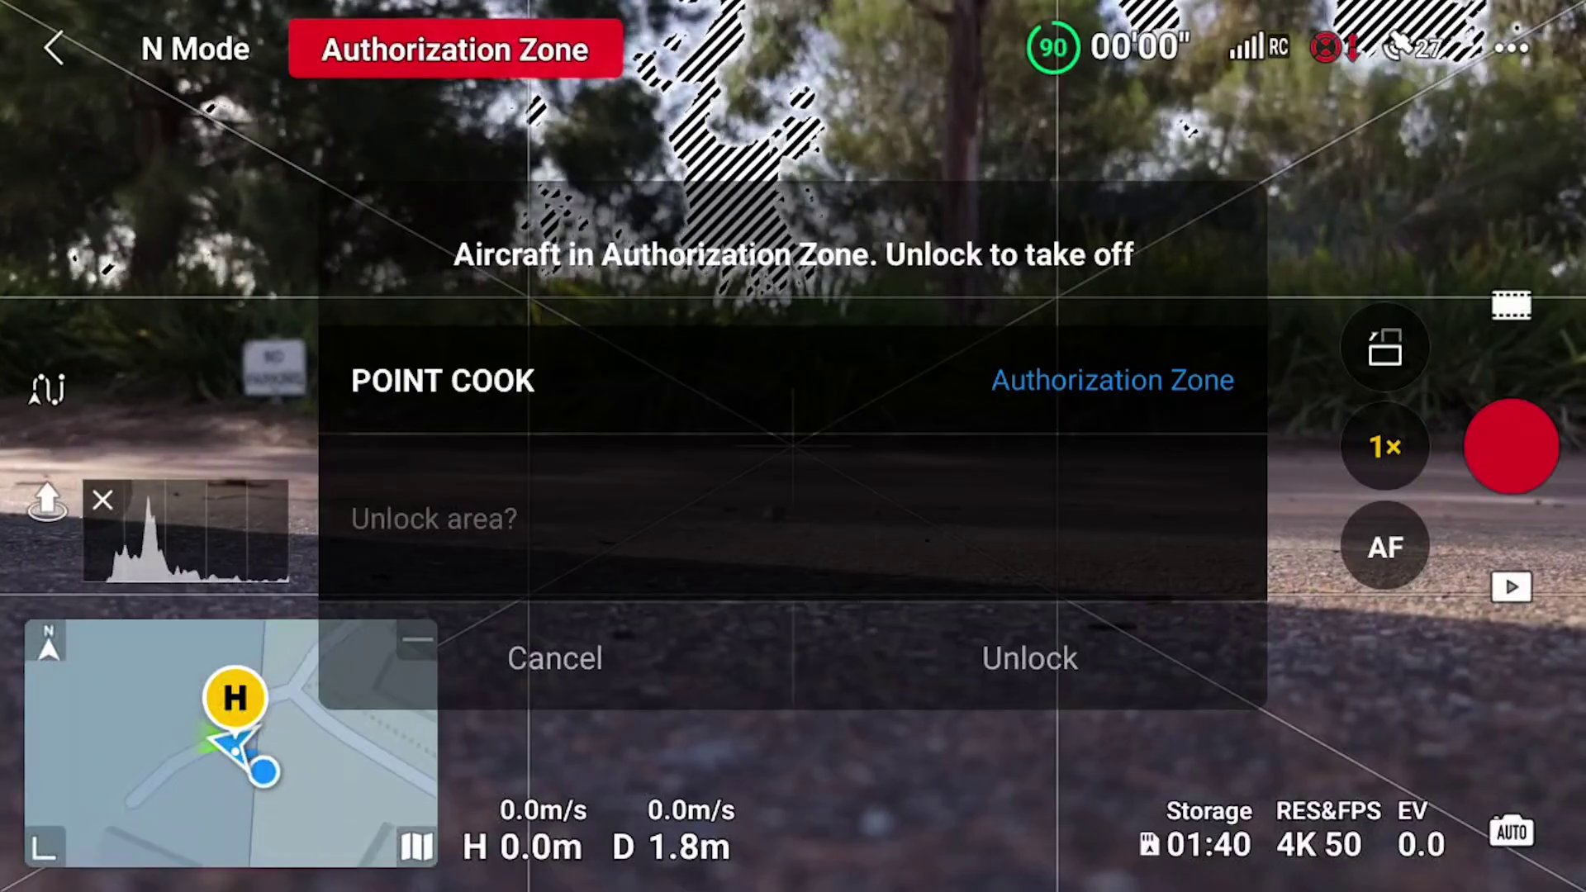
- Unlock the Point Cook authorization zone with the SMS verification code, accepting all unlocking statements
click(1028, 658)
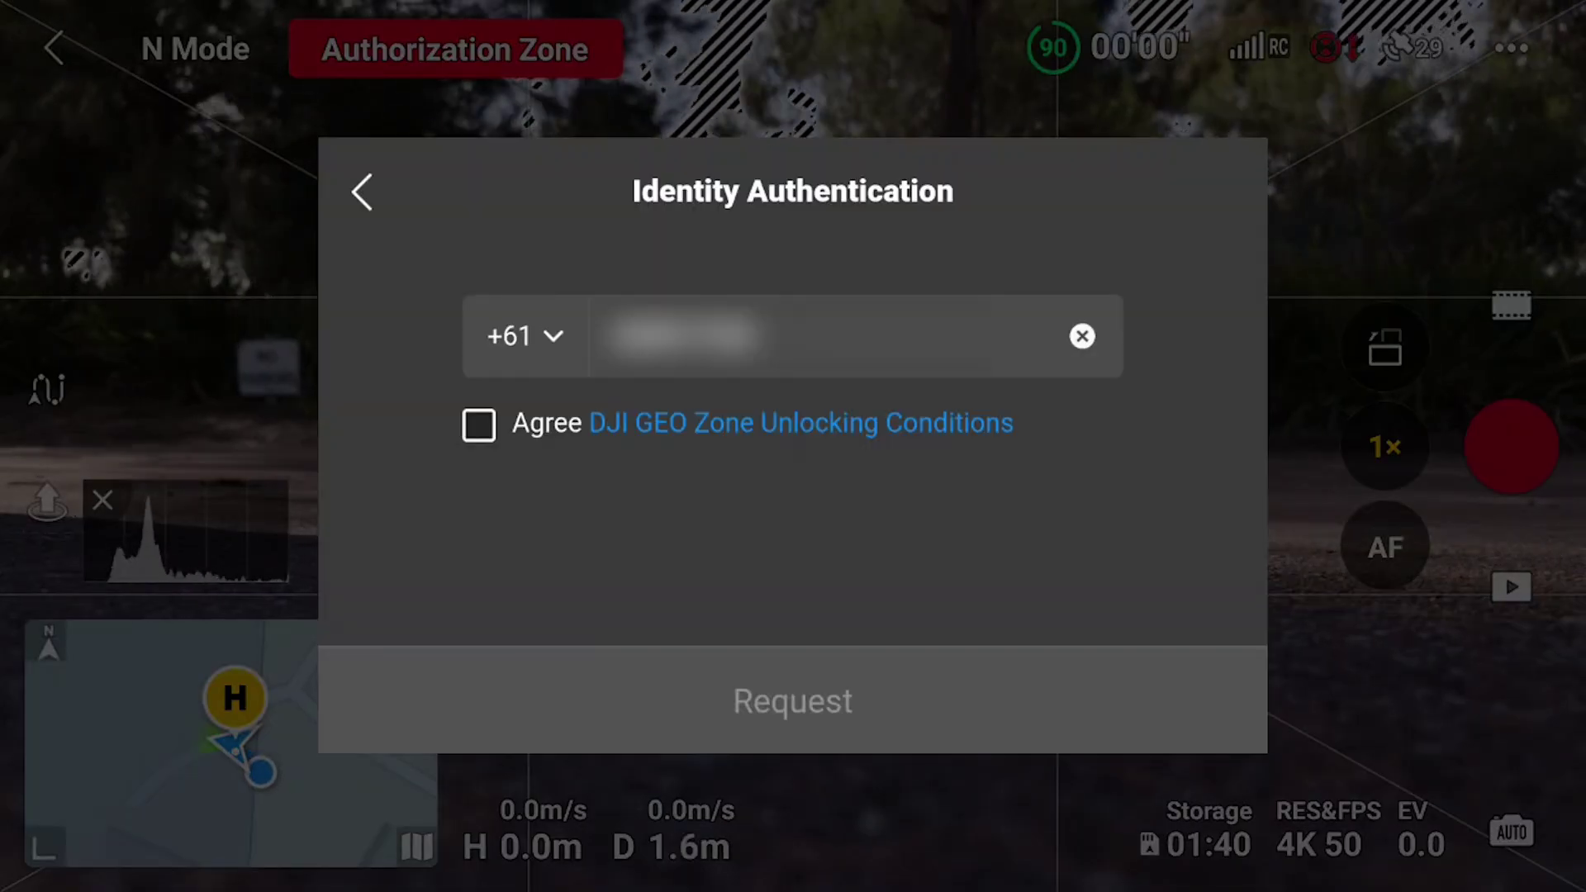
click(480, 426)
click(793, 701)
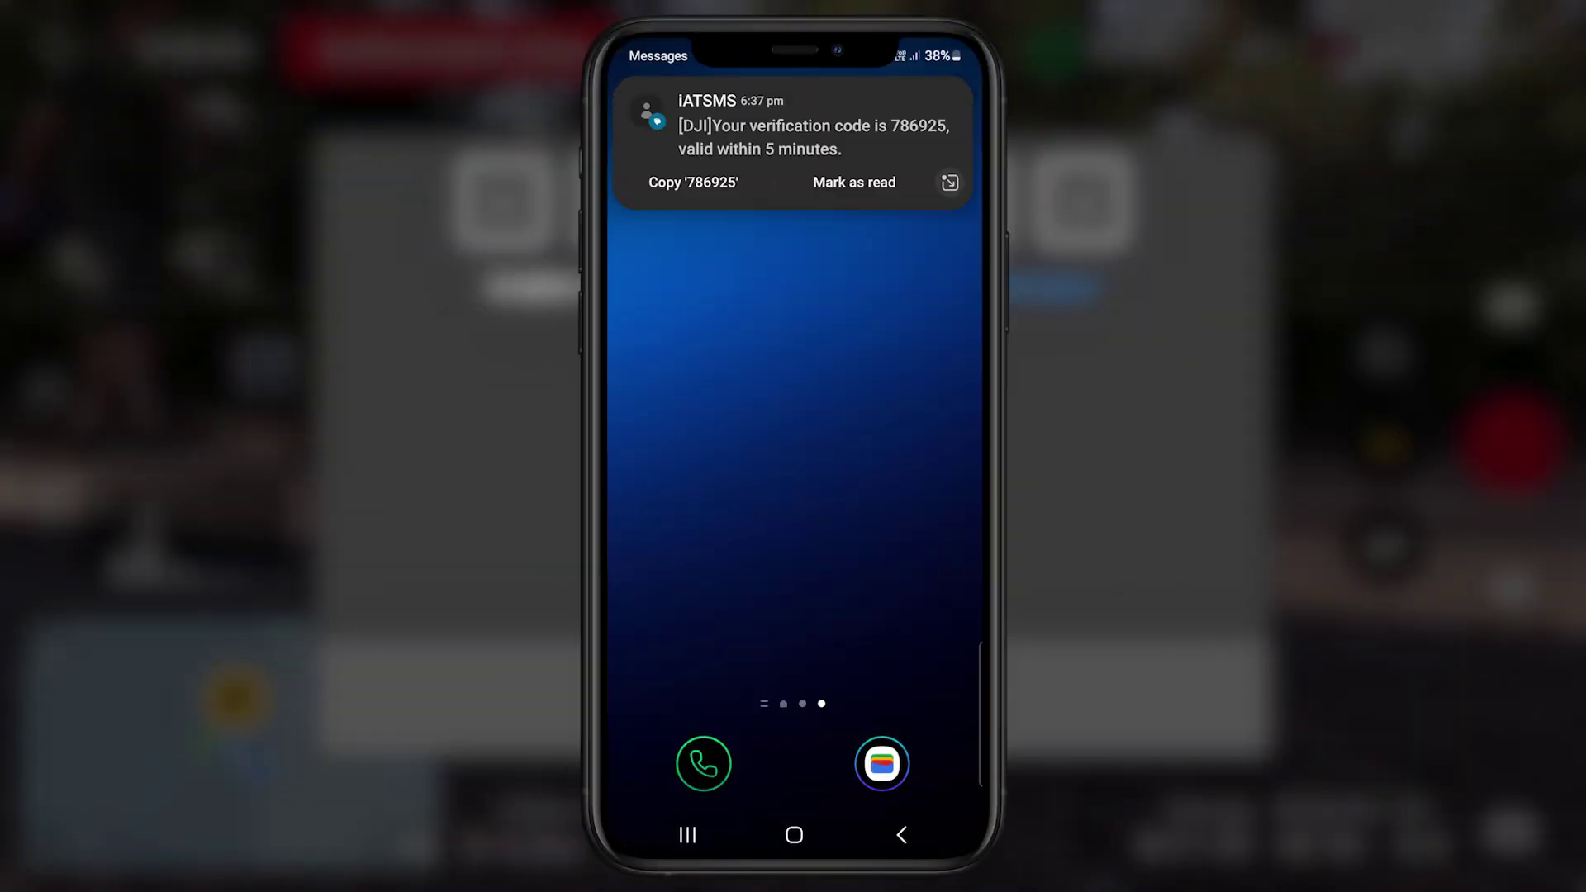
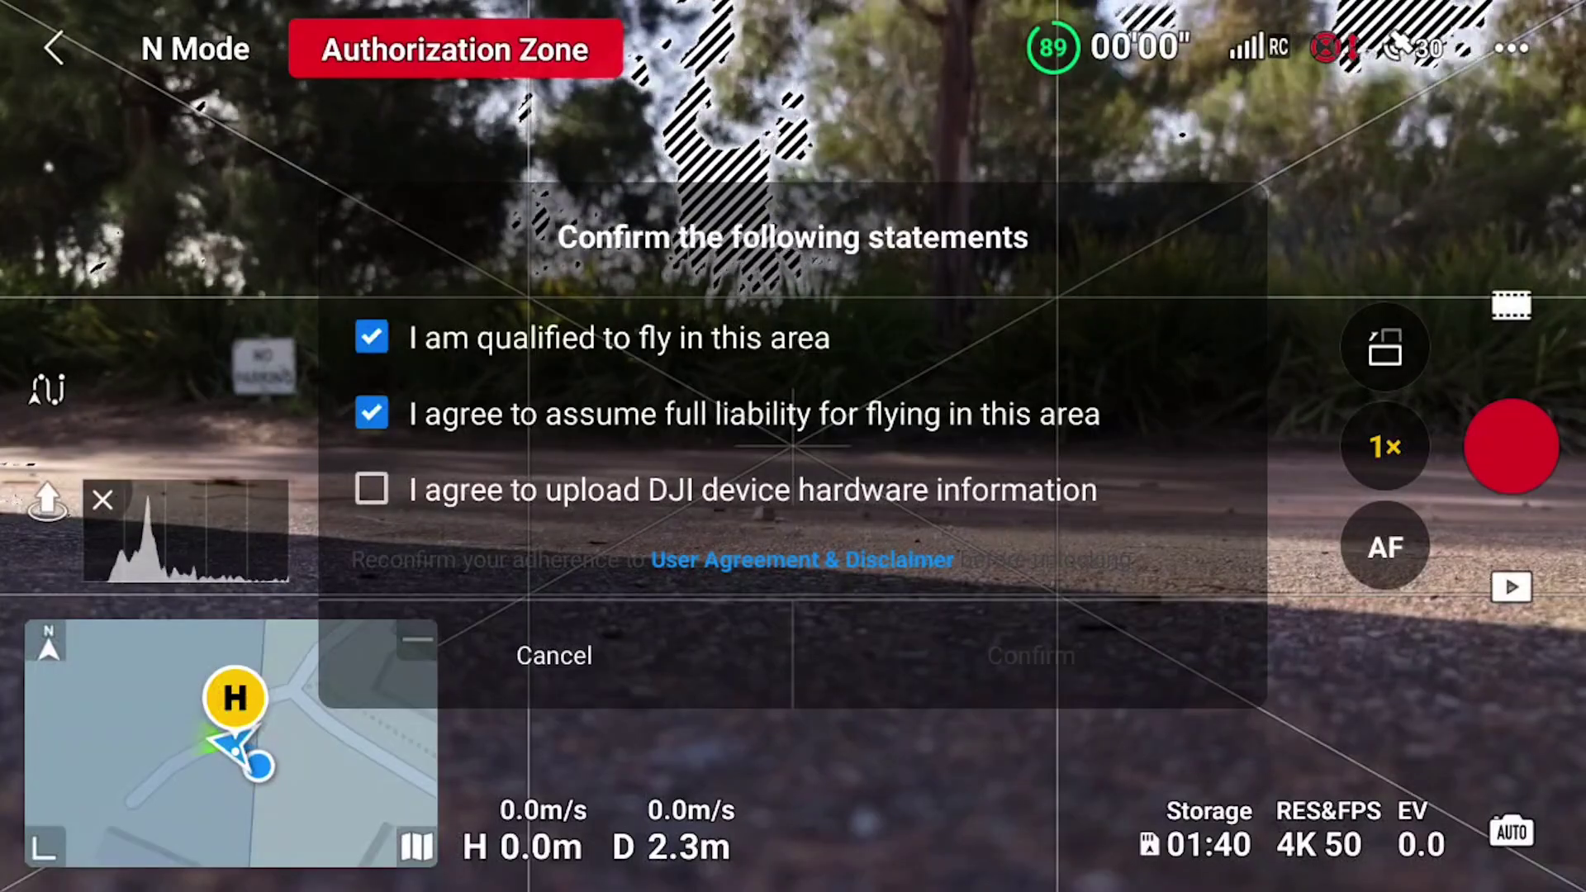
click(372, 490)
click(1031, 655)
click(859, 703)
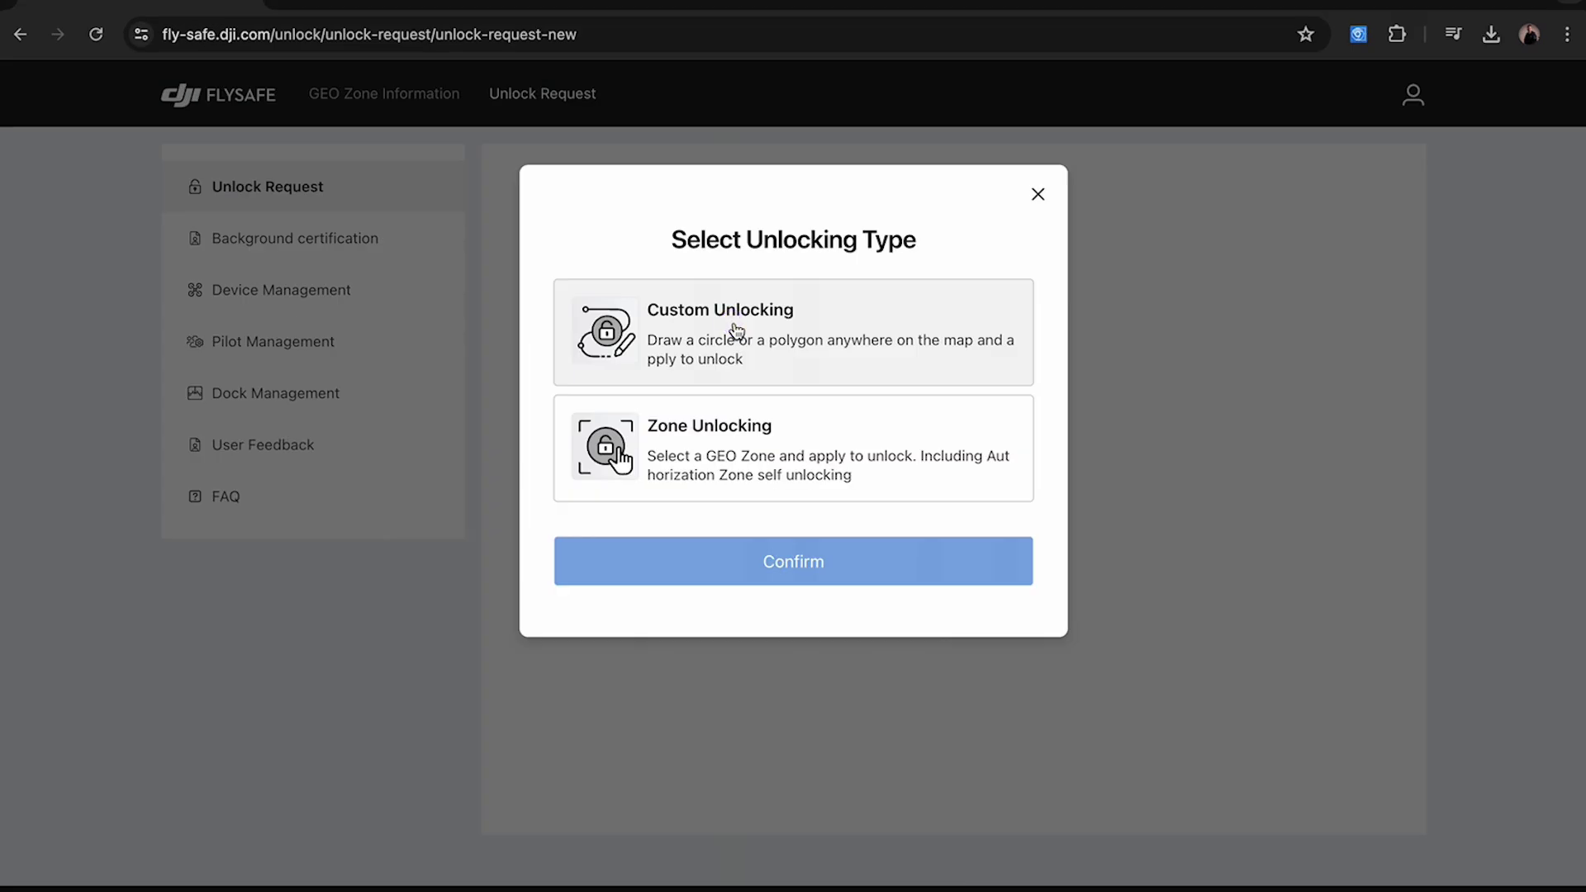
- Start a custom unlock for the DJI Mavic 3E/3T/3M and its serial, and close a polygon near Moorabbin
click(733, 329)
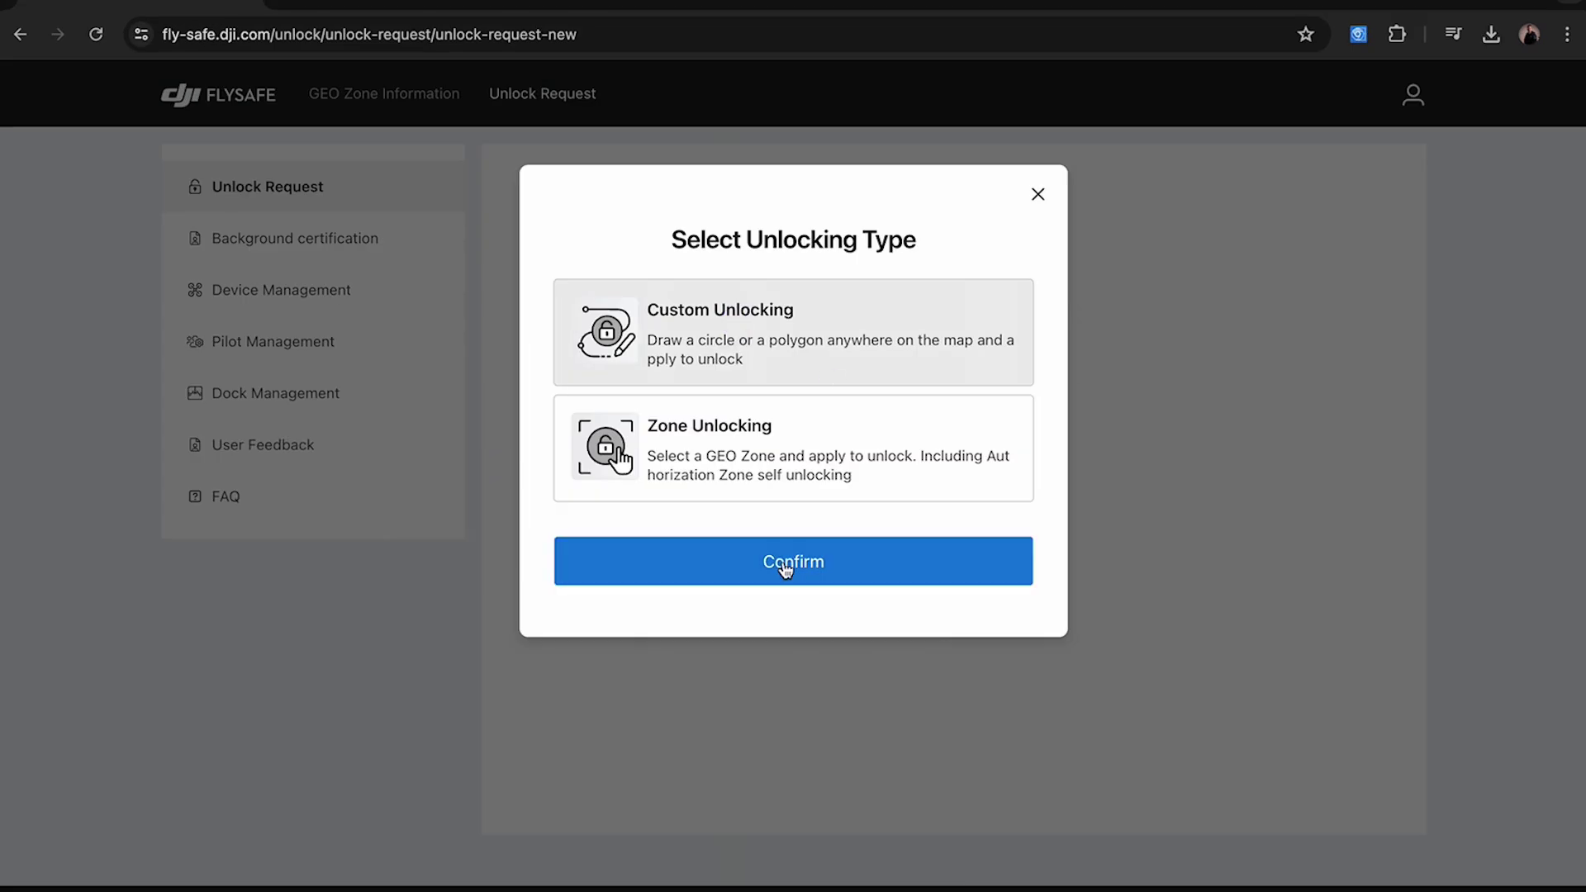
click(786, 567)
scroll(797, 569, down, 5)
click(588, 462)
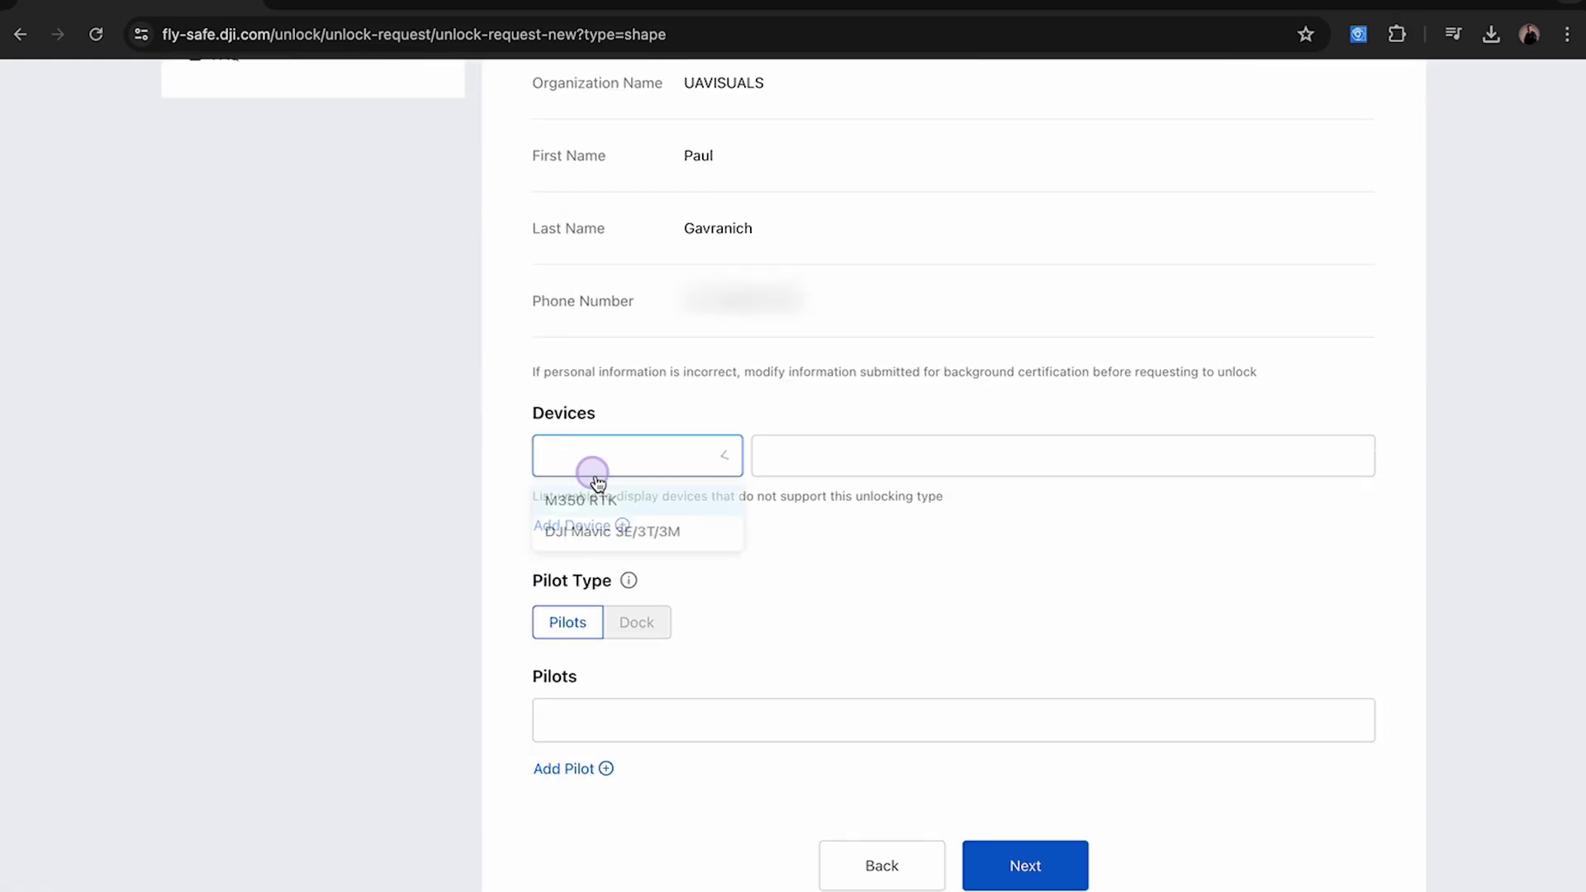
click(612, 539)
click(818, 477)
click(814, 535)
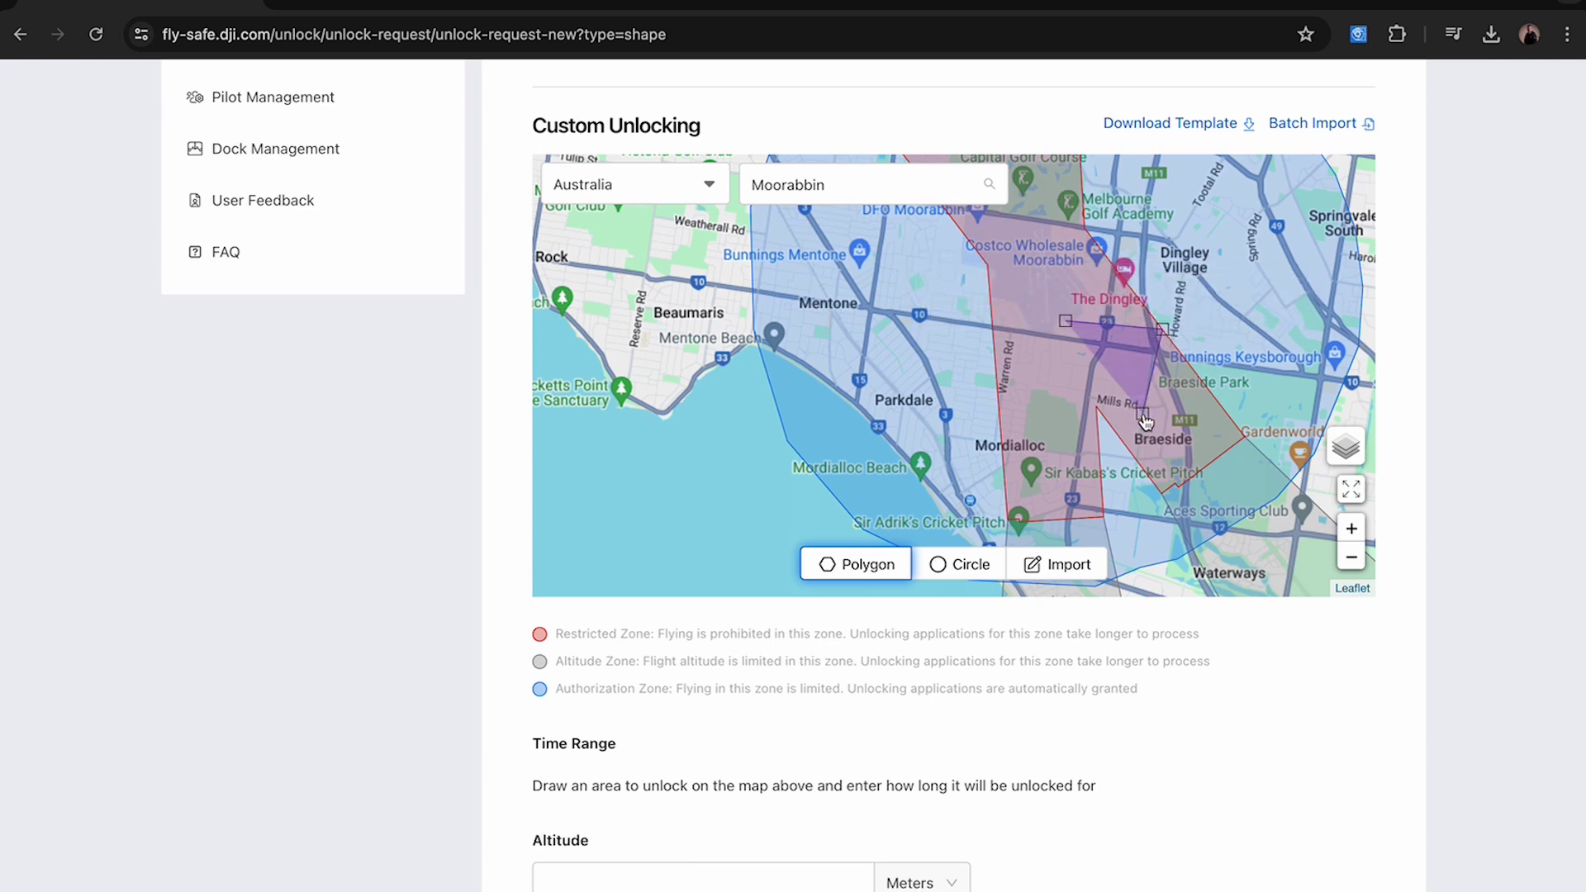
click(1025, 339)
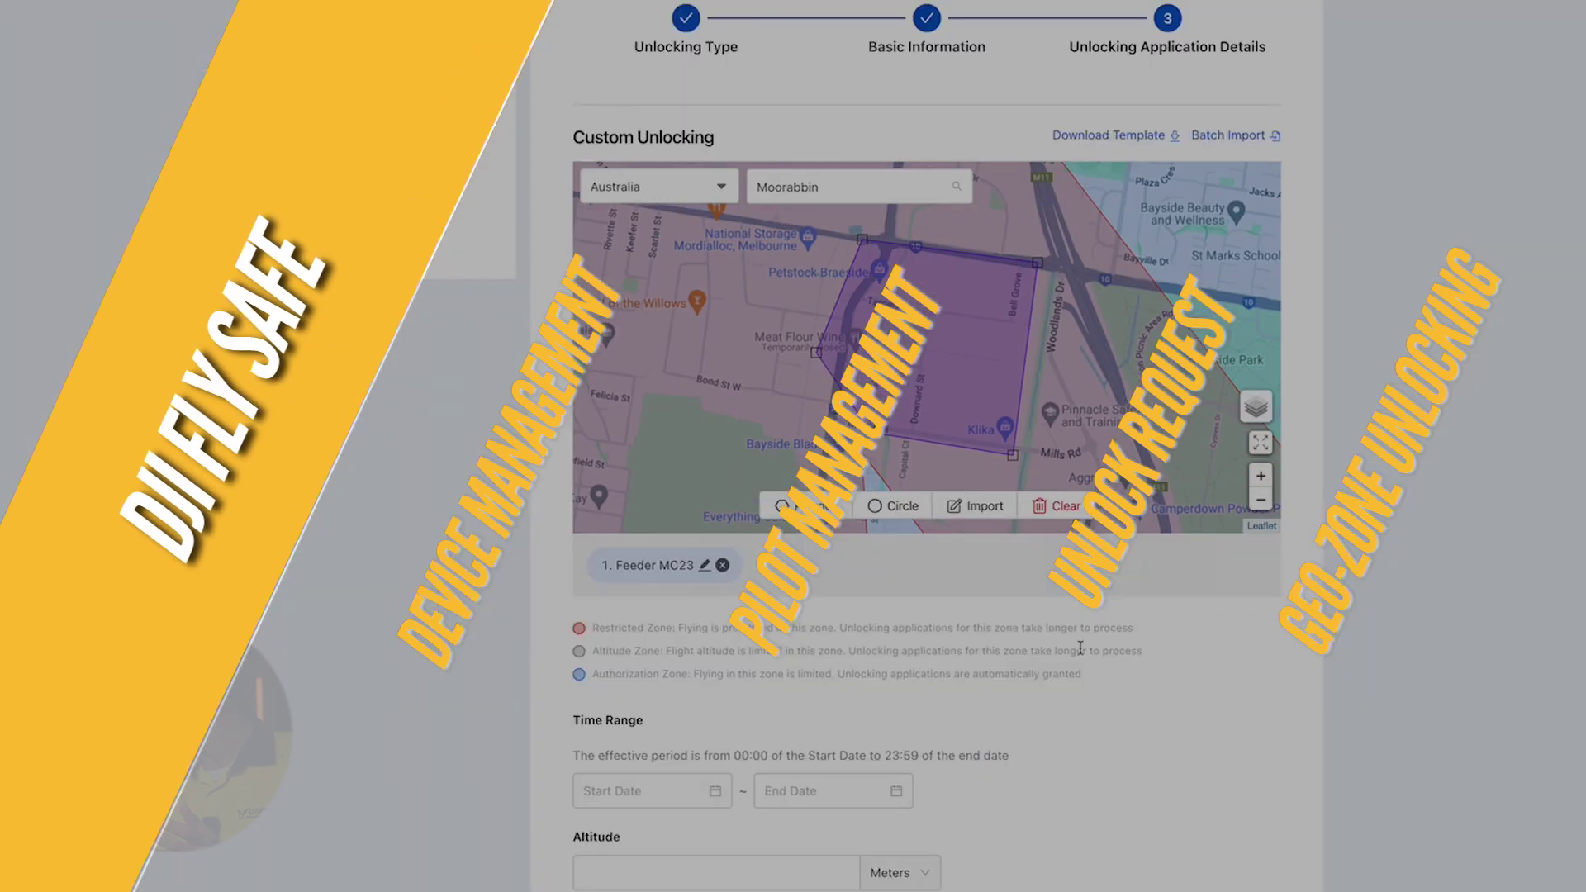
- Set the unlock period from 2024-06-27 to 2024-10-31
click(719, 789)
scroll(951, 808, down, 3)
click(729, 703)
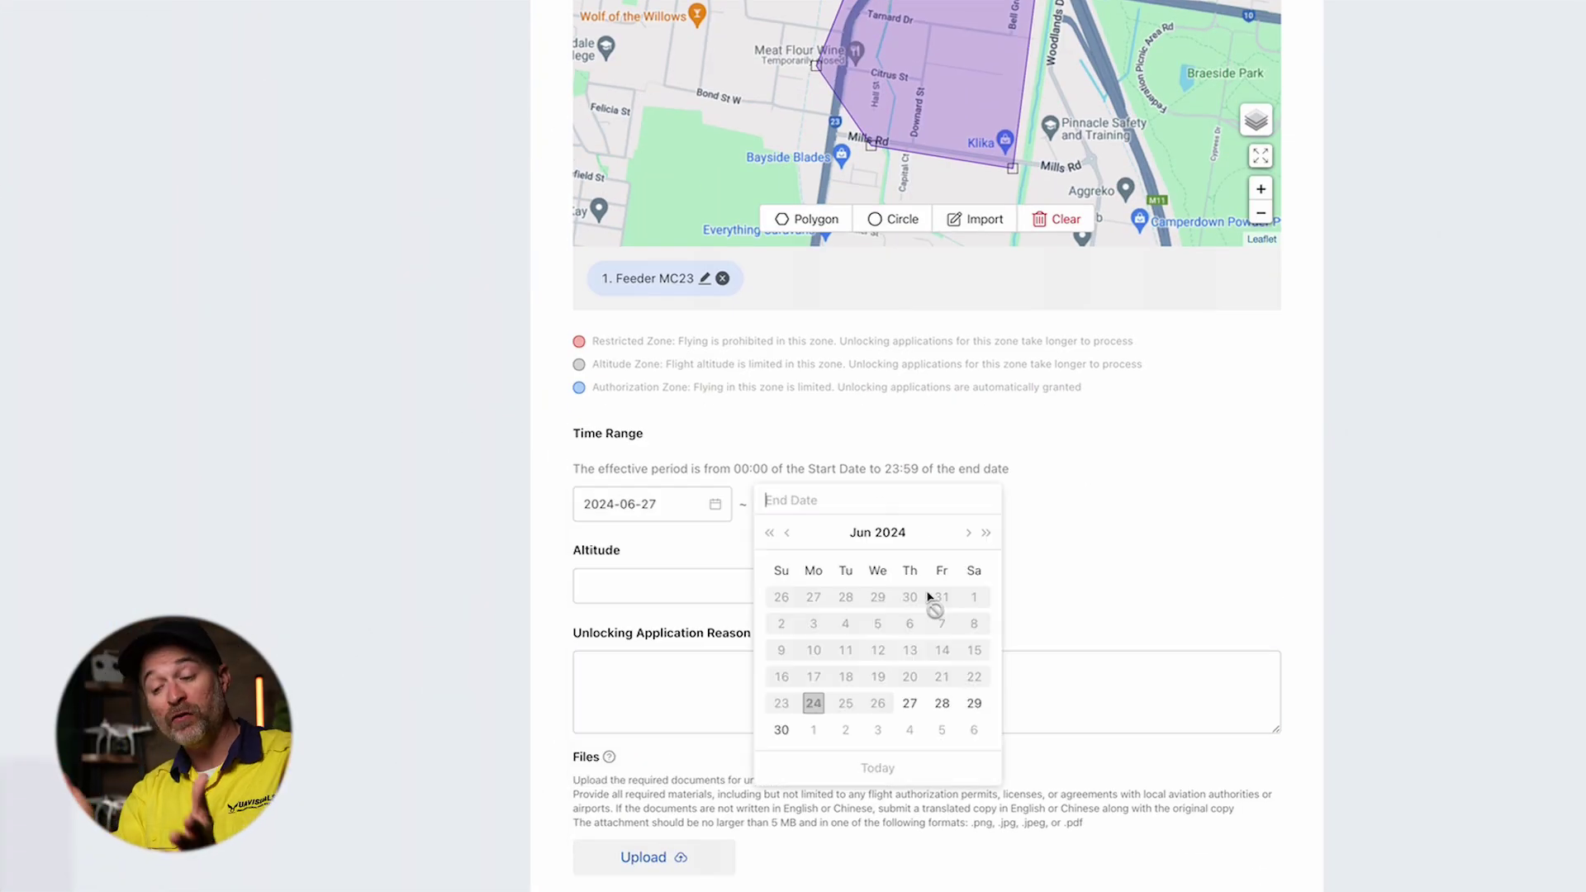
click(909, 703)
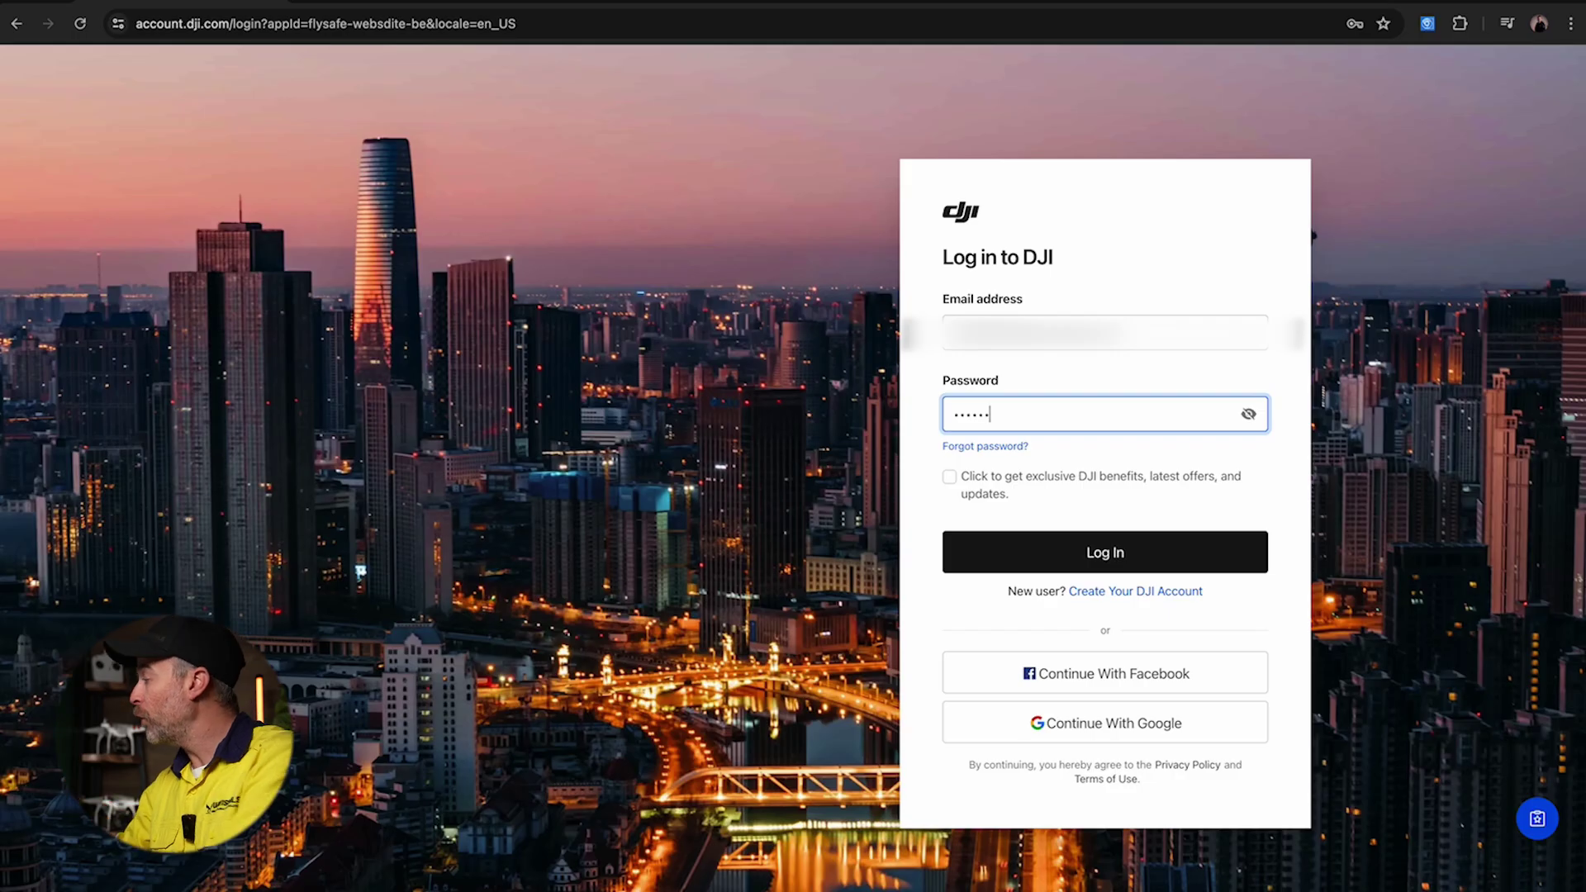
- Log in to the DJI account with its password and confirm saving the Mavic 3E Bravo device
text(••••)
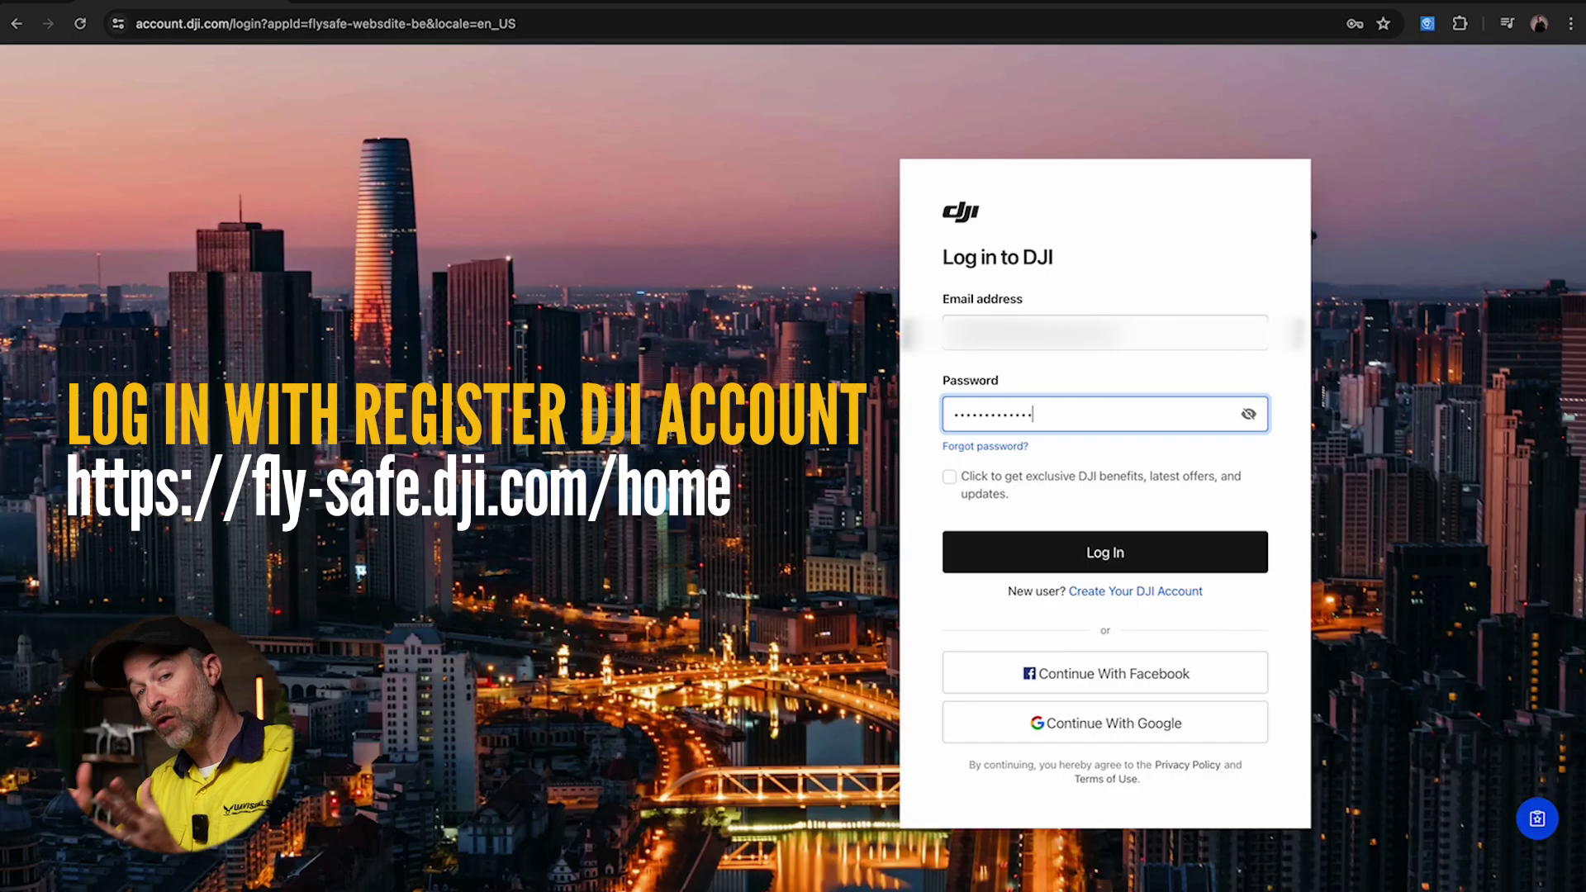
click(1110, 560)
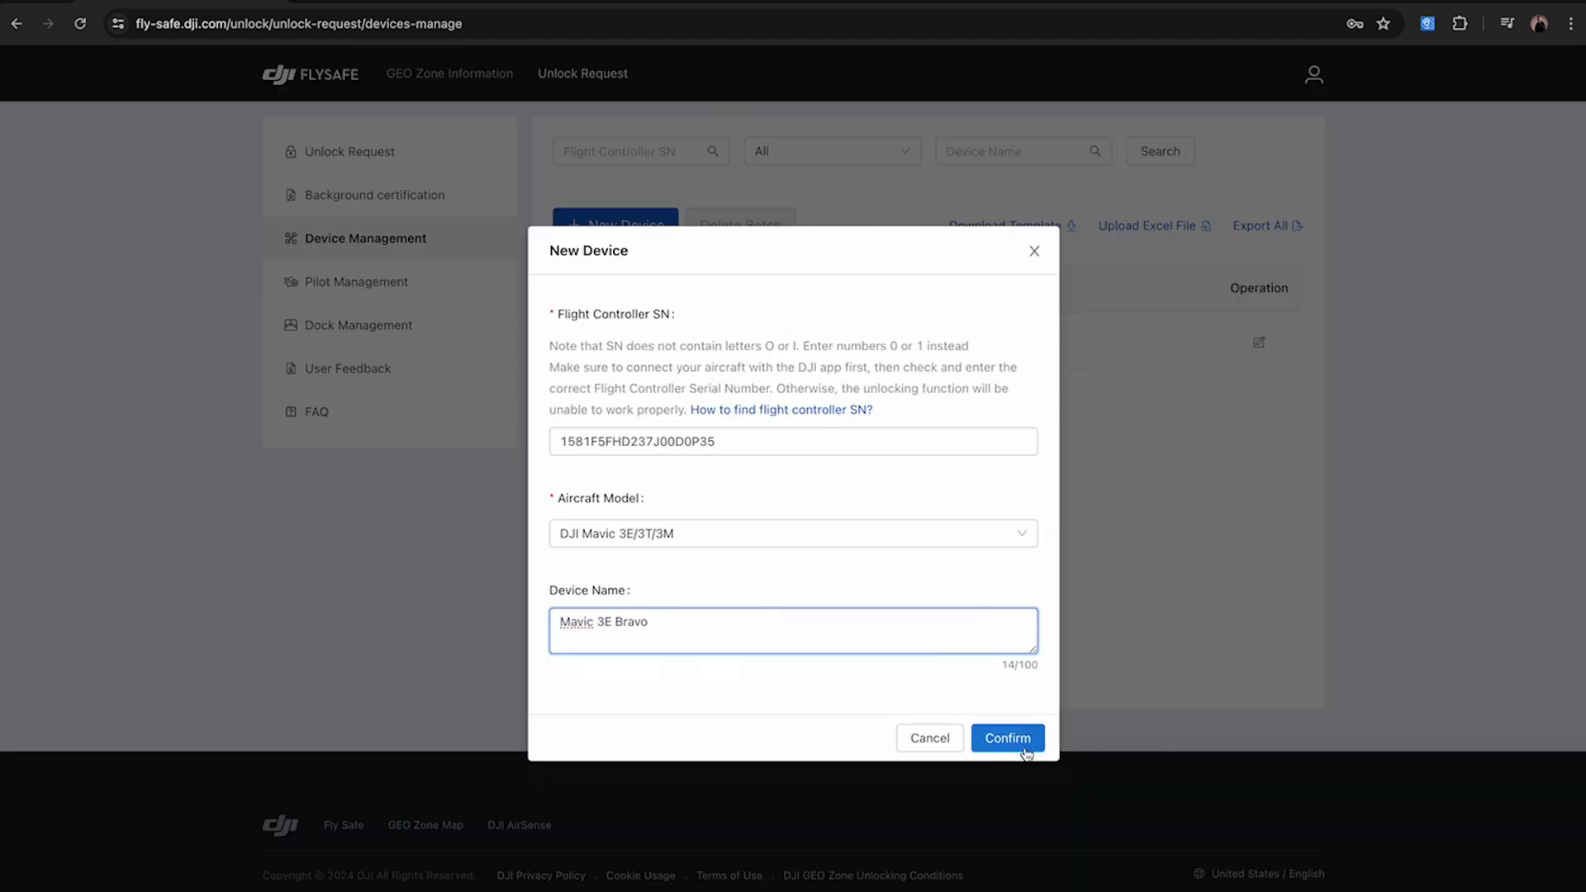
click(1025, 747)
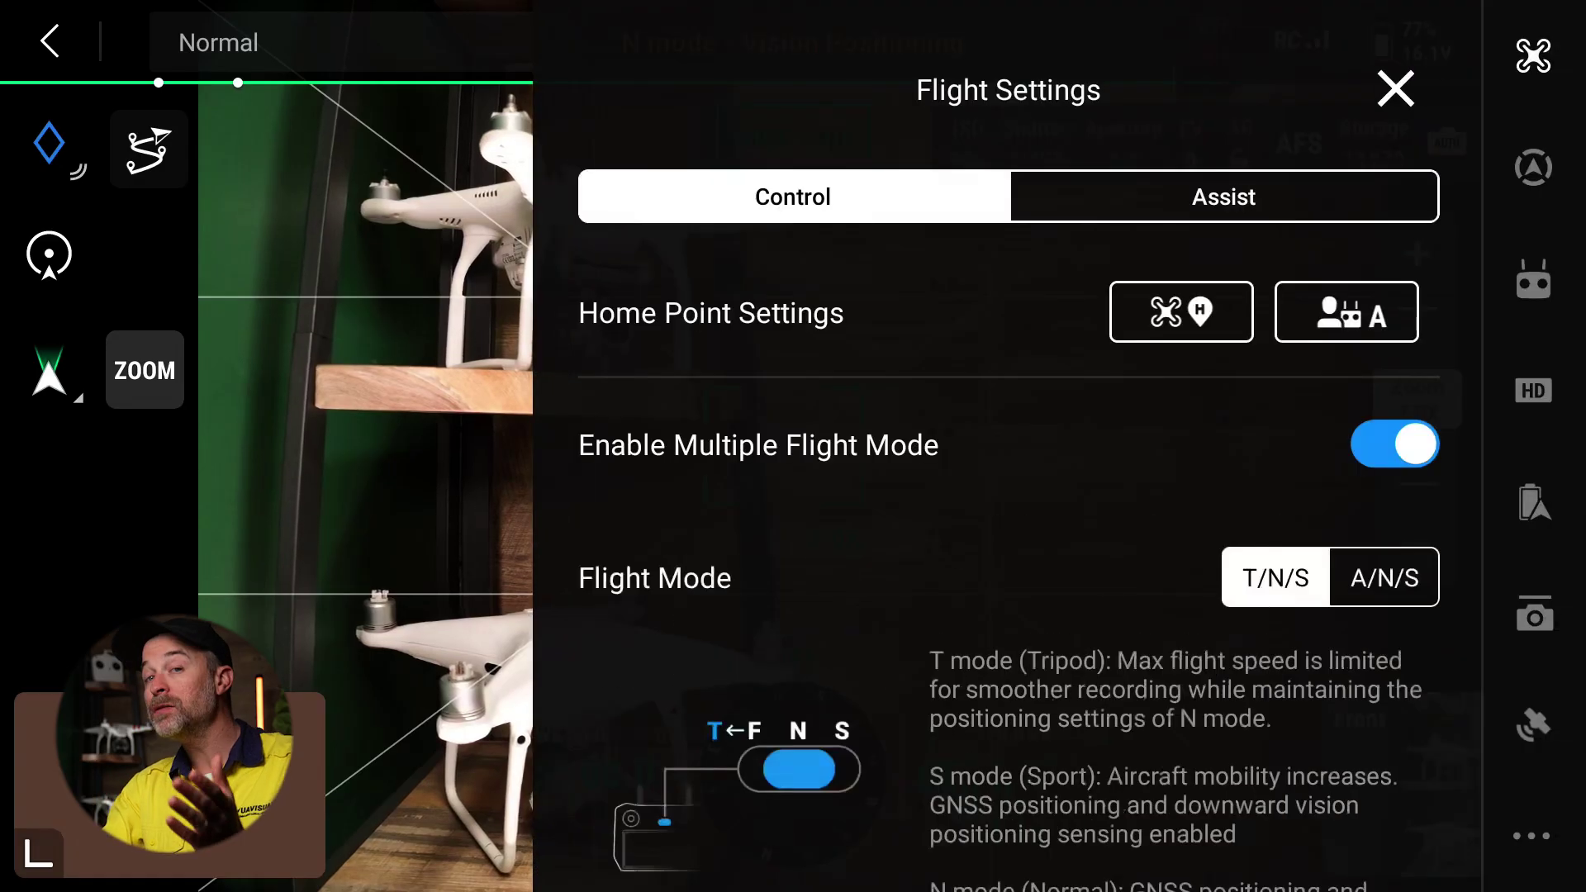
- Go to Common Settings > About in DJI Pilot 2 to view the flight controller SN and firmware
click(1532, 836)
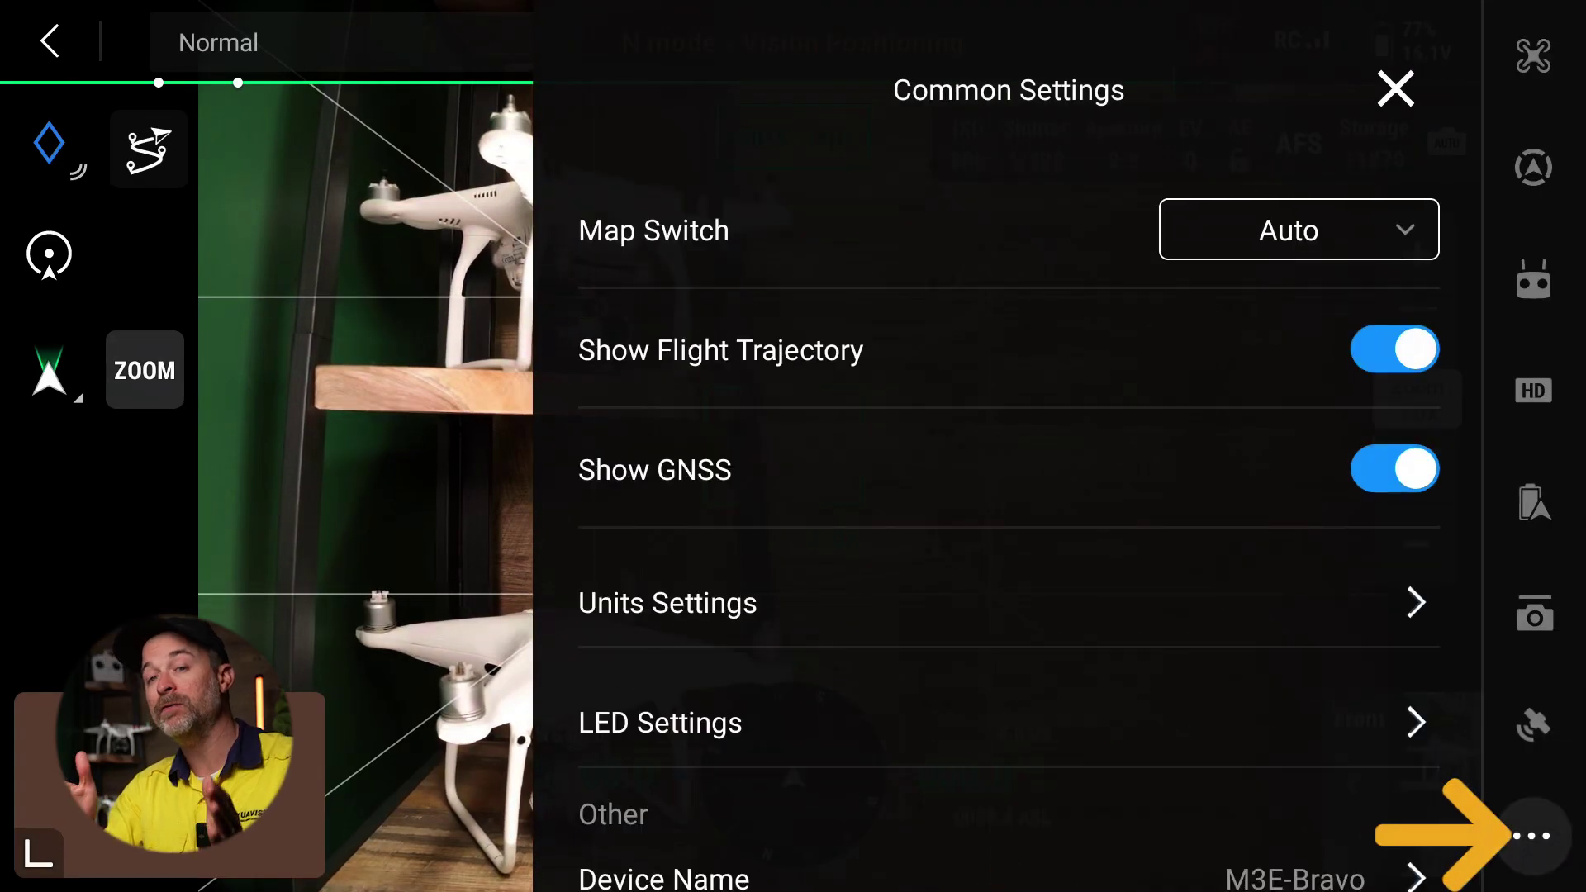
drag(856, 628, 855, 479)
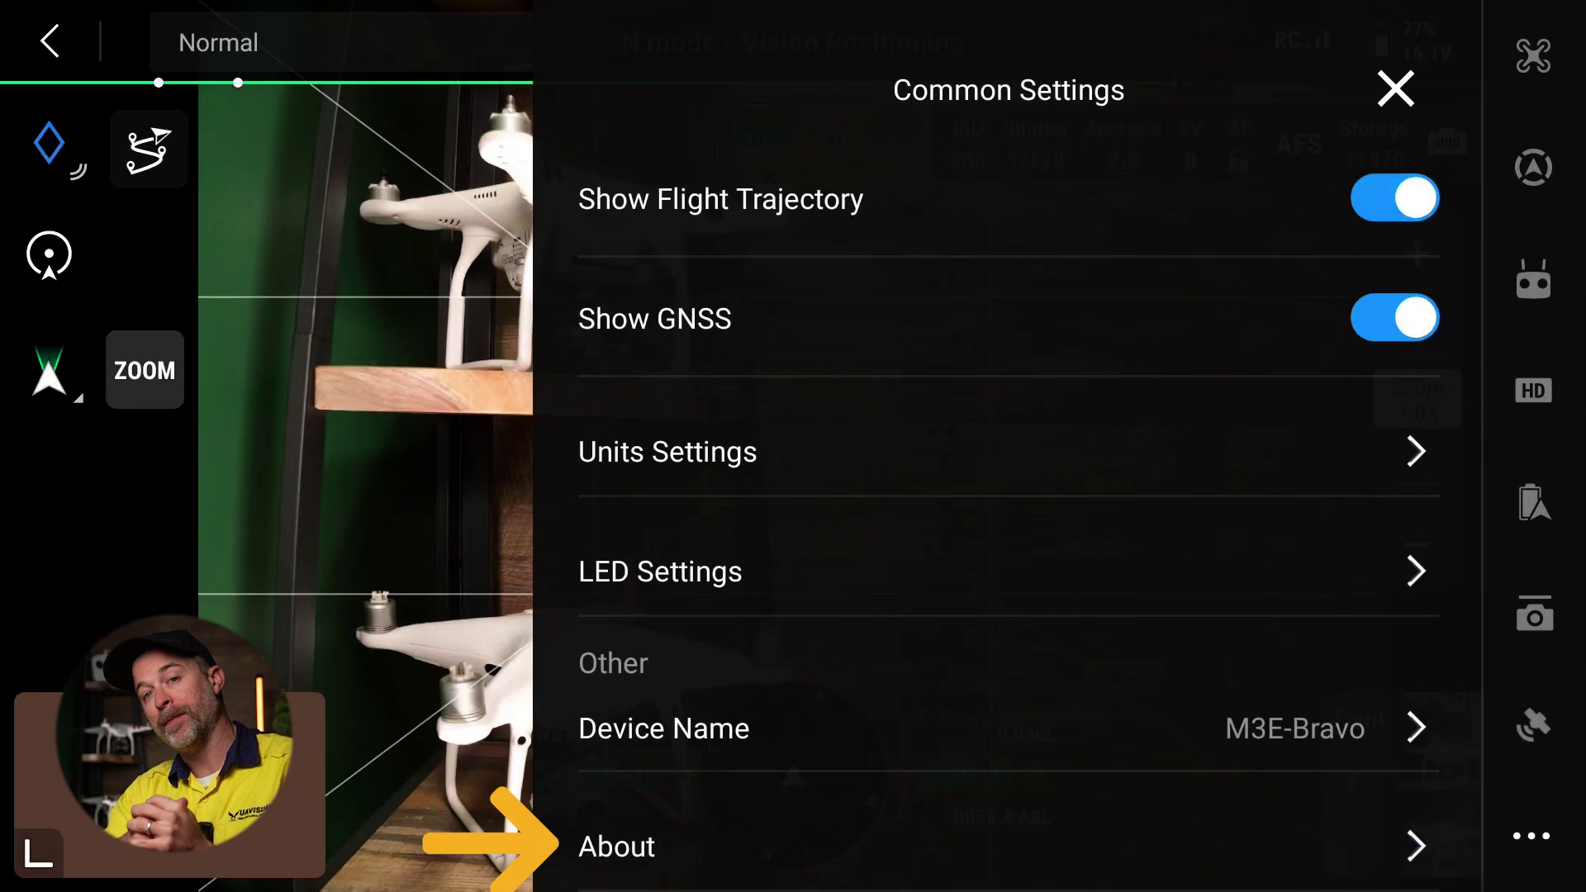
click(661, 846)
scroll(1008, 496, down, 5)
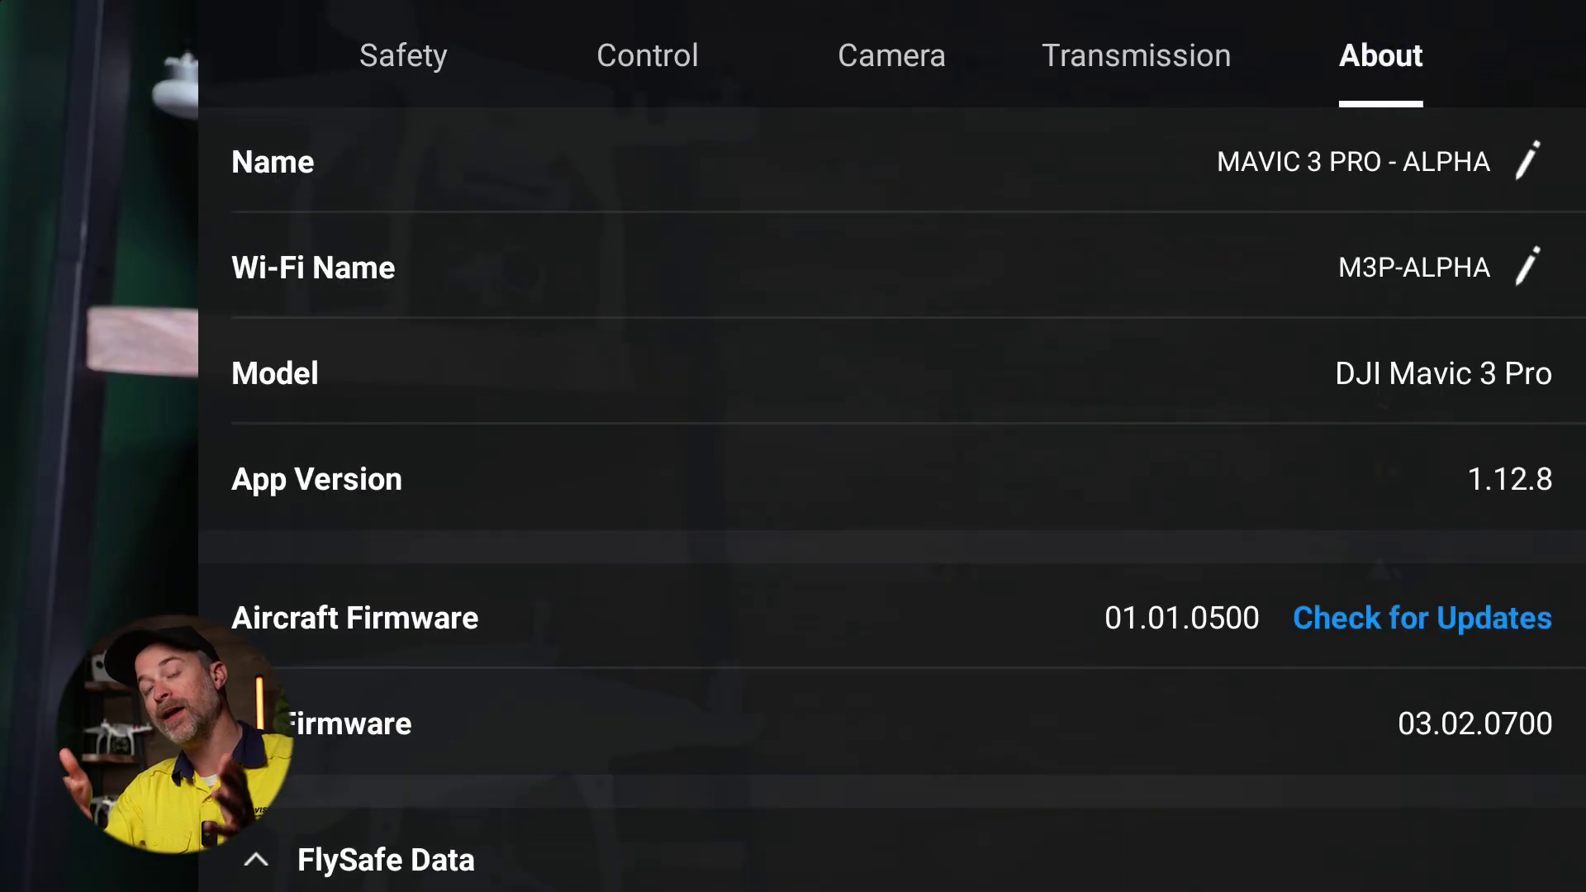
scroll(893, 446, down, 10)
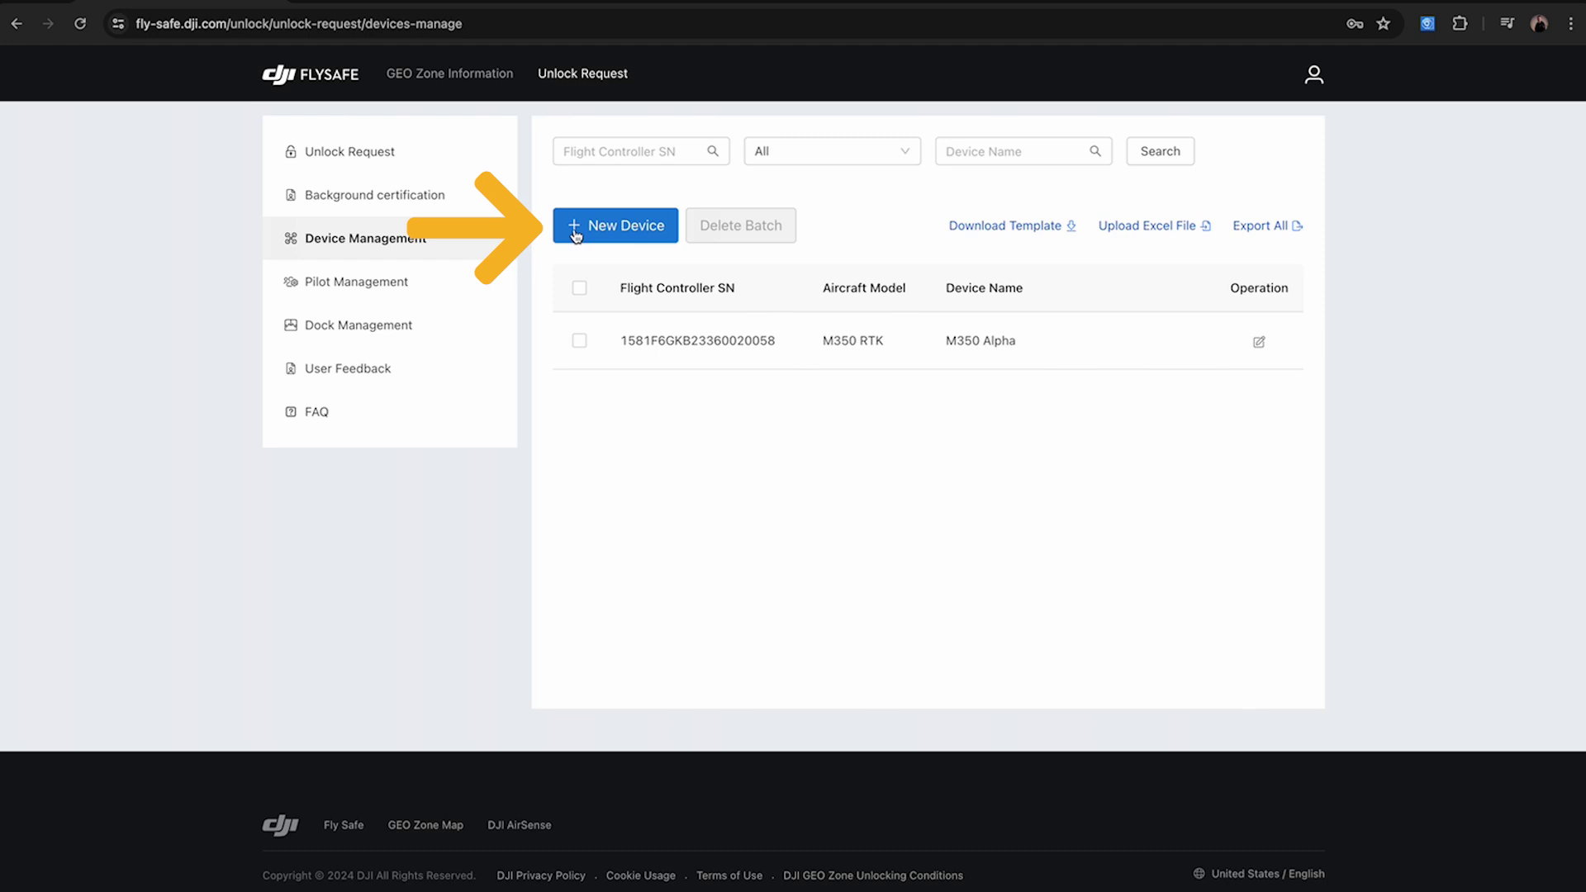
- Register Mavic 3E Bravo as a DJI Mavic 3E/3T/3M using its flight controller serial
click(575, 228)
click(609, 440)
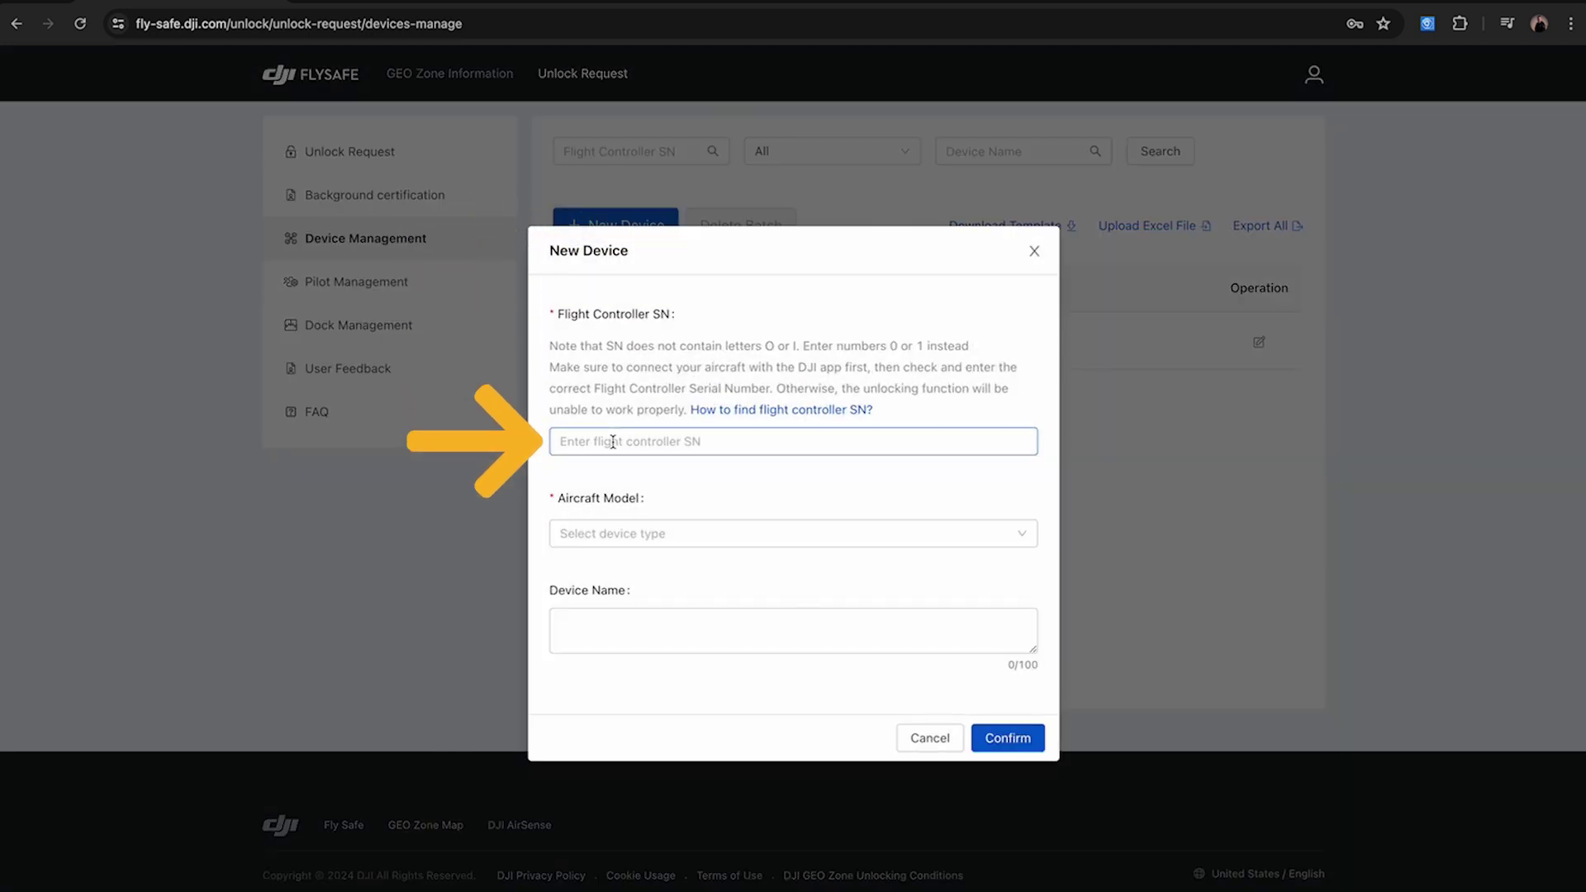
text(158)
text(1F5FHD237J00D0P35)
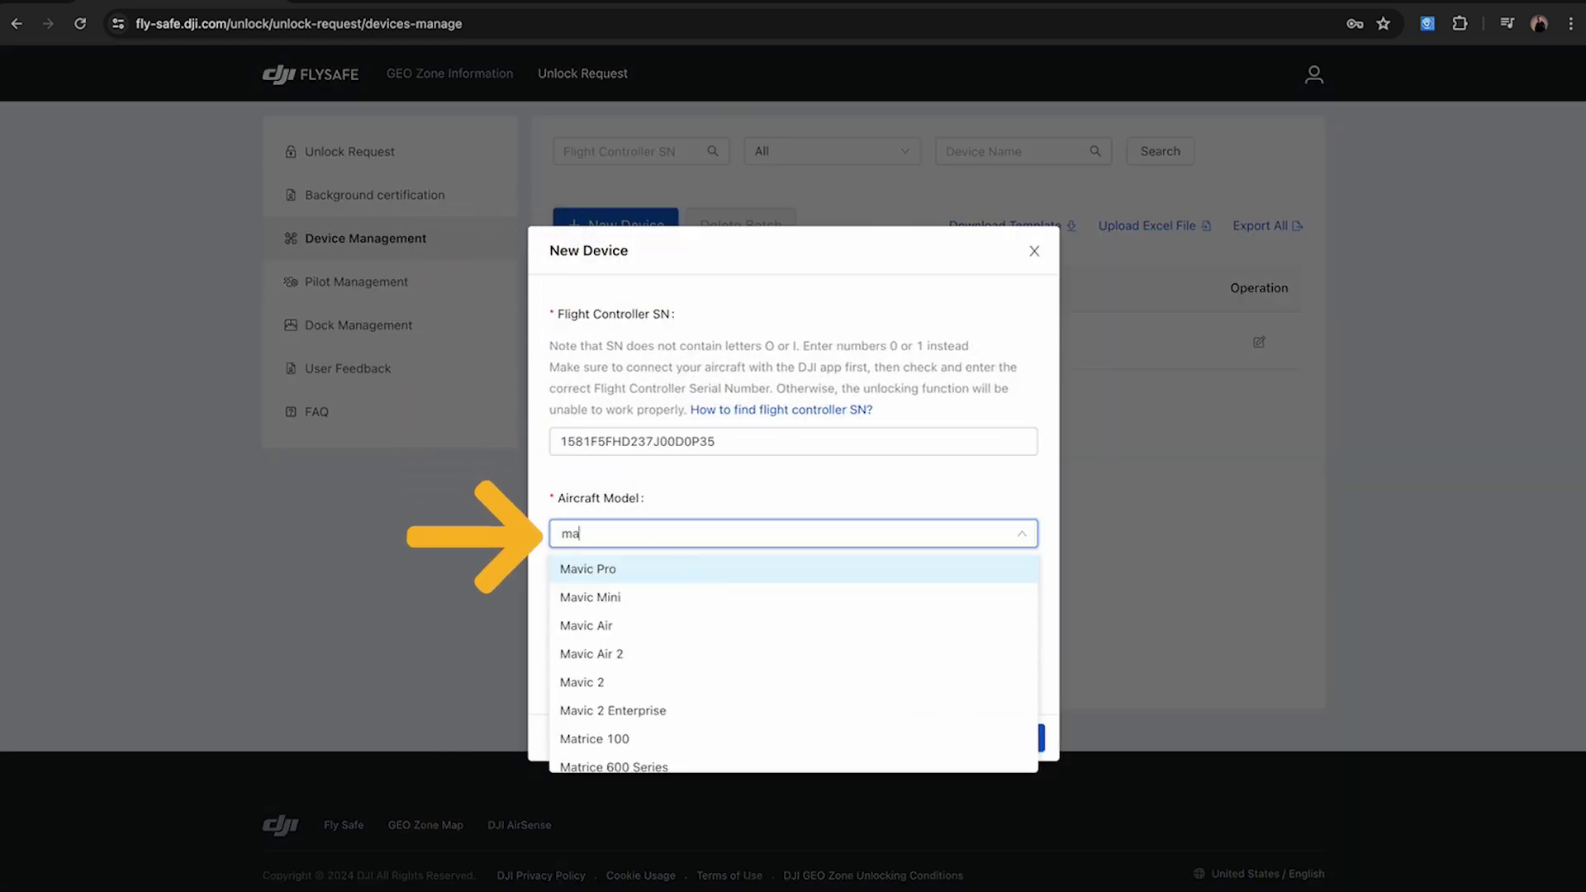
scroll(731, 628, down, 2)
click(703, 698)
click(678, 618)
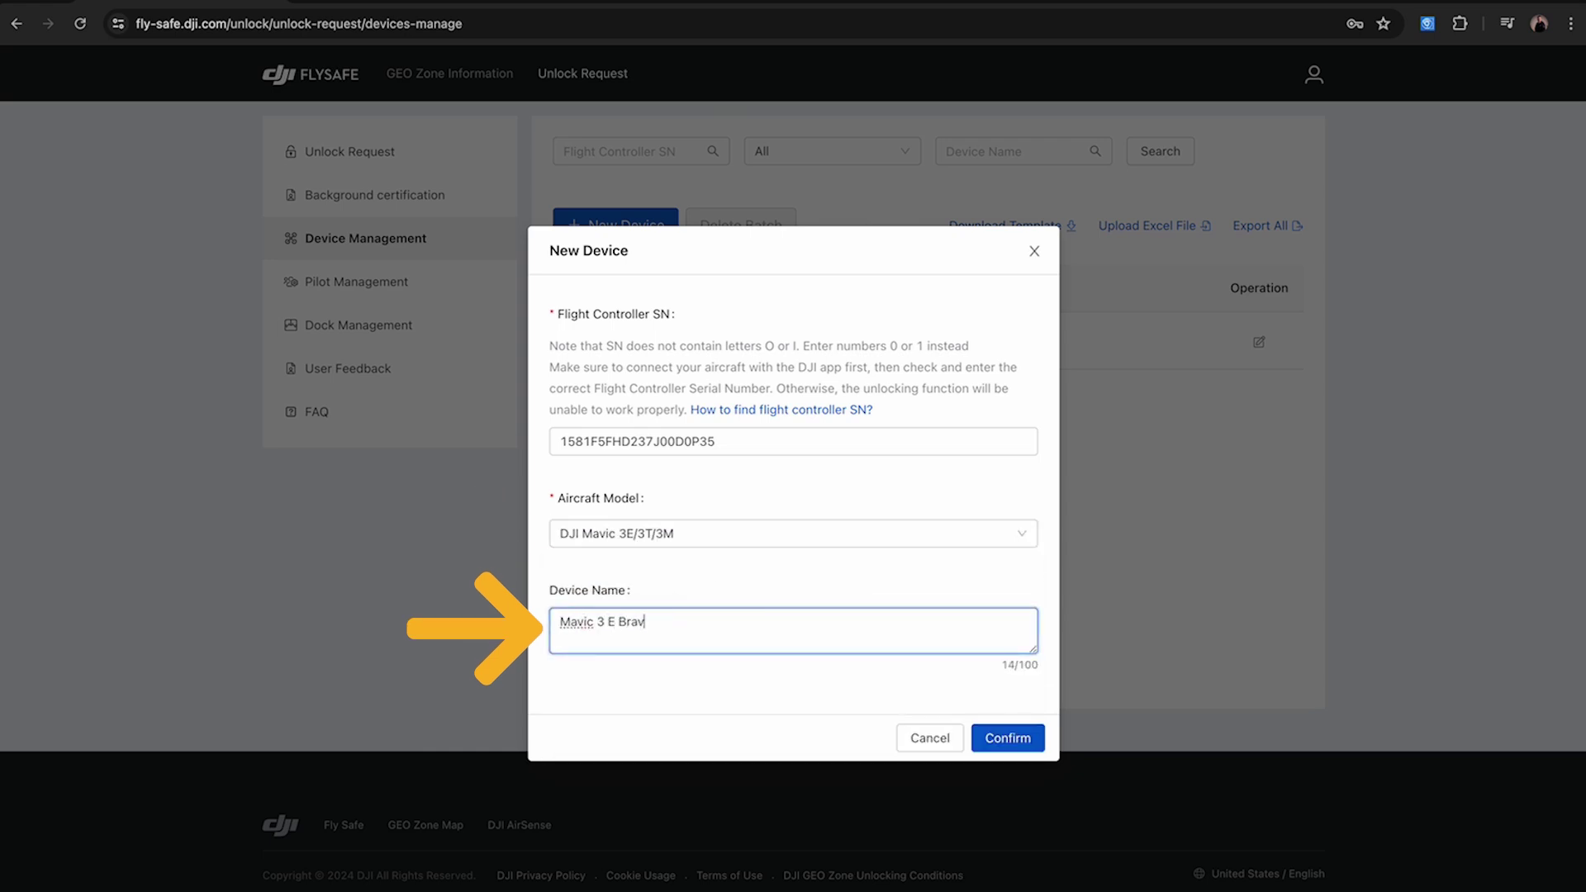
key(BackSpace)
click(1015, 737)
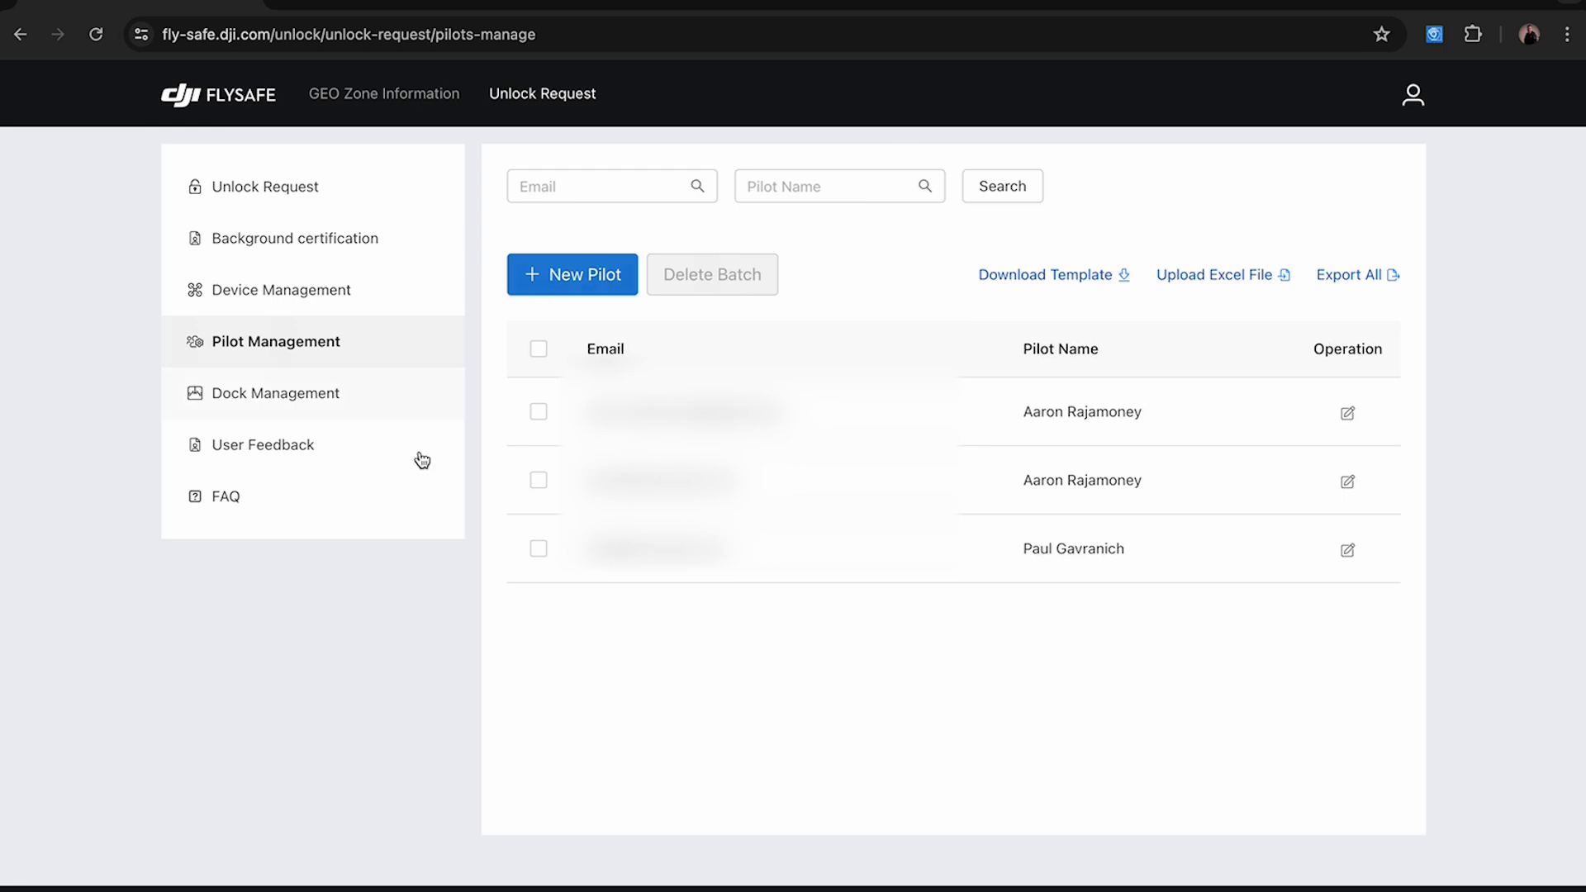
- Add a new pilot with the autofilled account e-mail and pilot name, then start verification
click(529, 276)
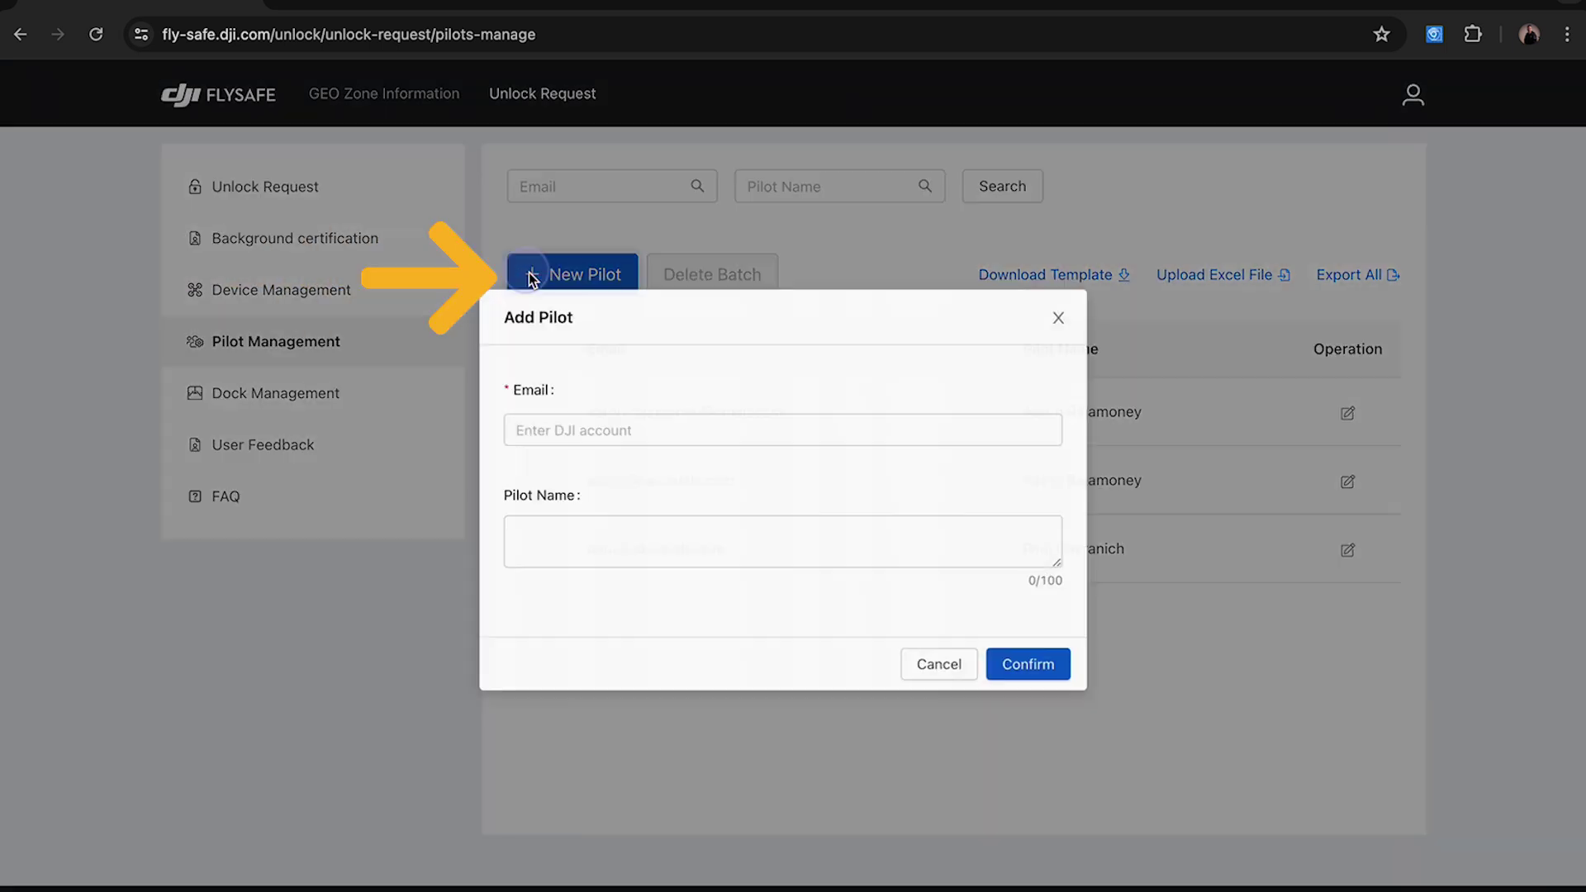
click(576, 439)
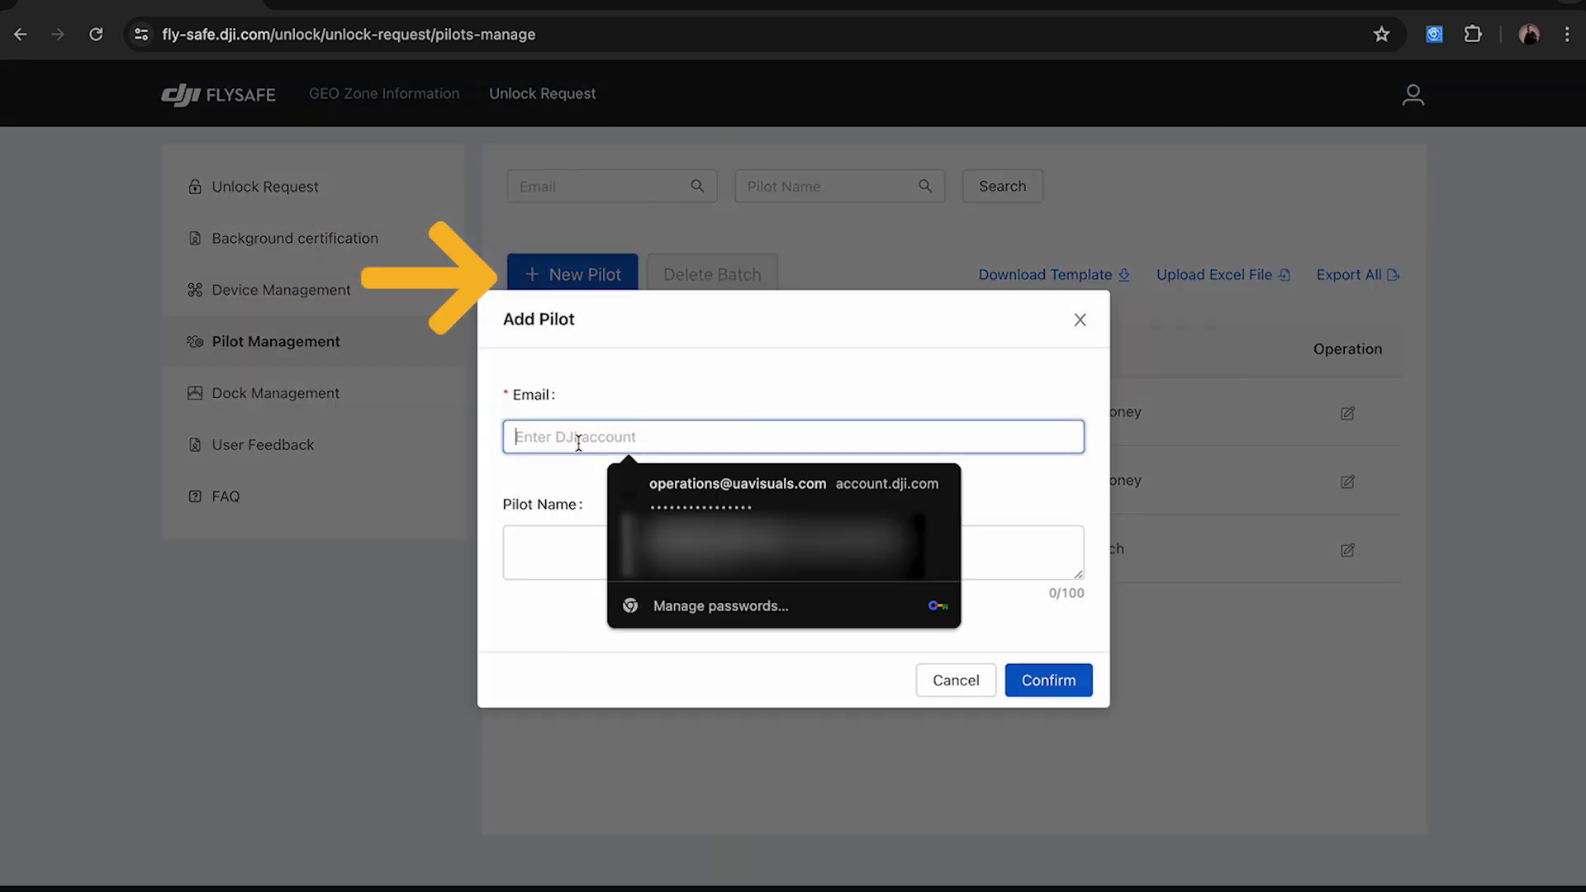
click(686, 476)
click(618, 556)
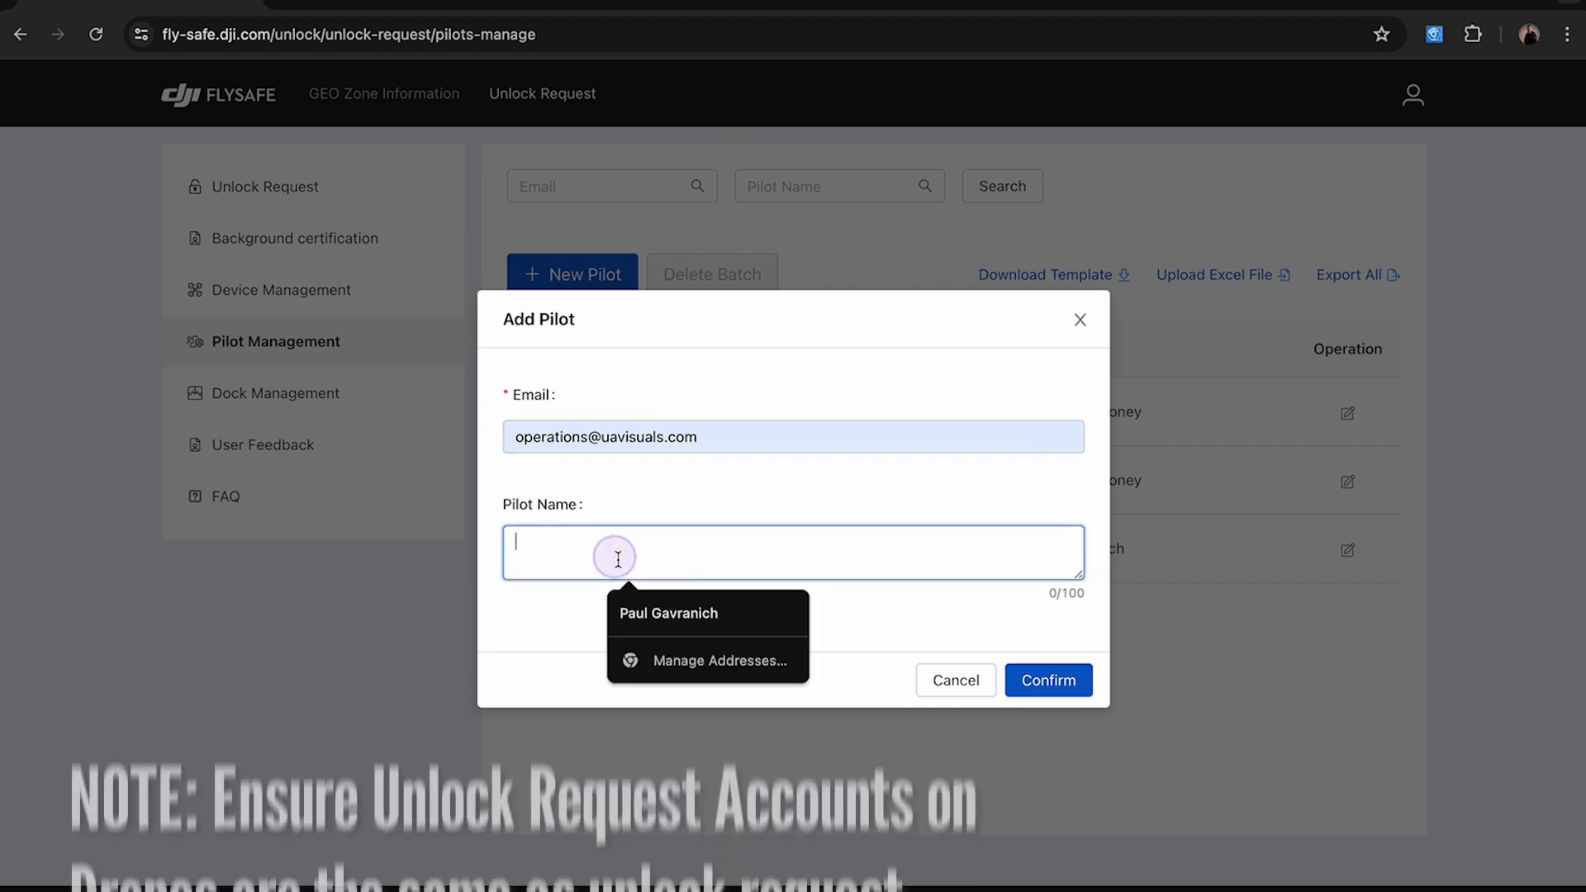
click(699, 626)
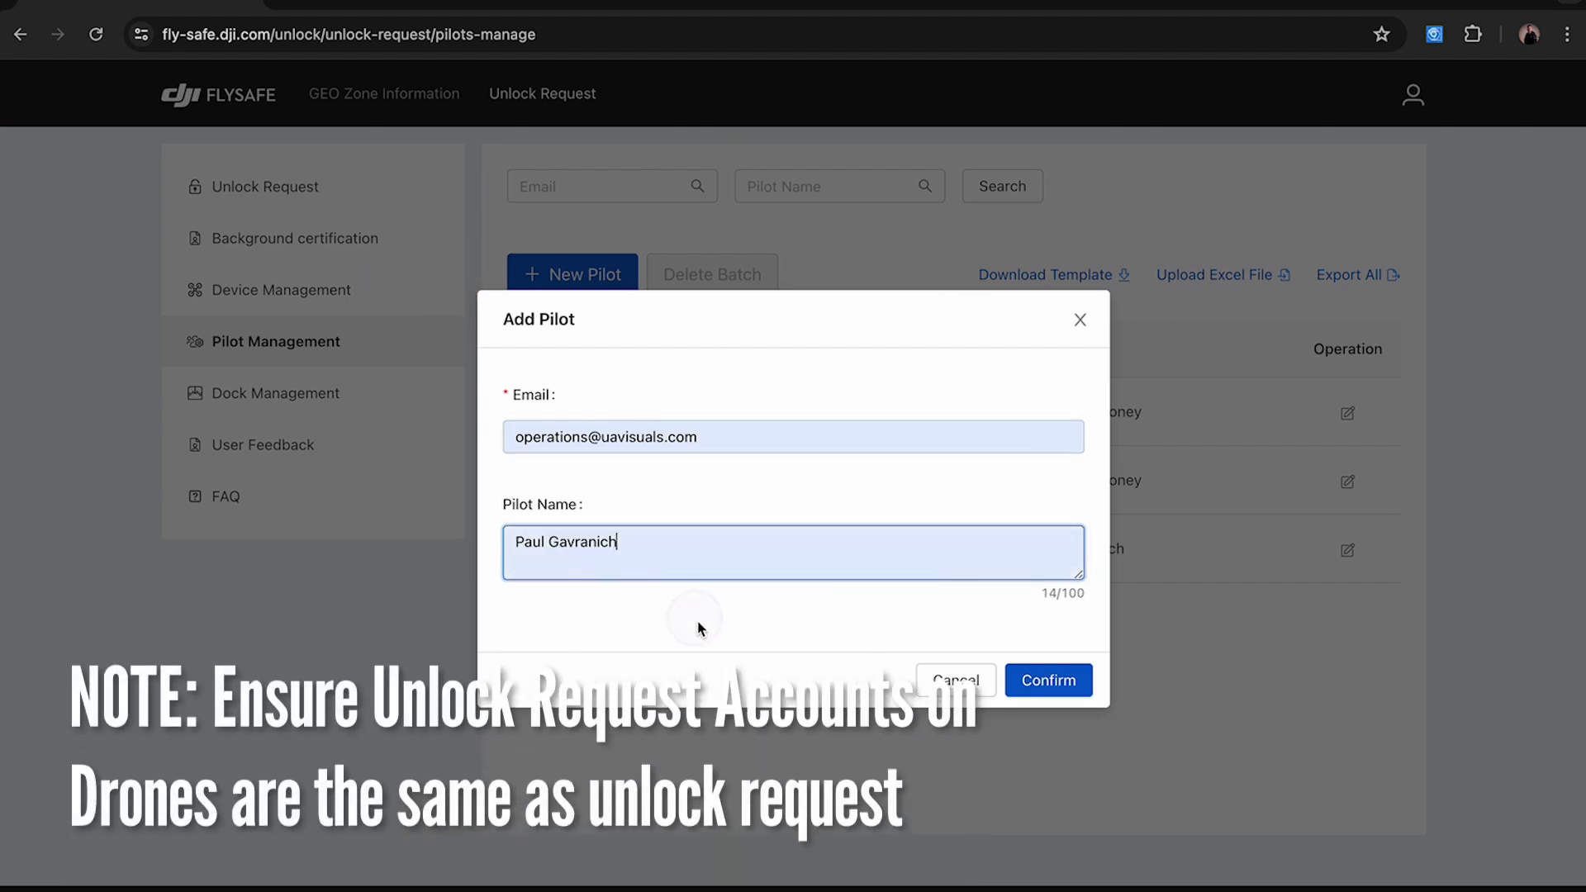
click(1051, 682)
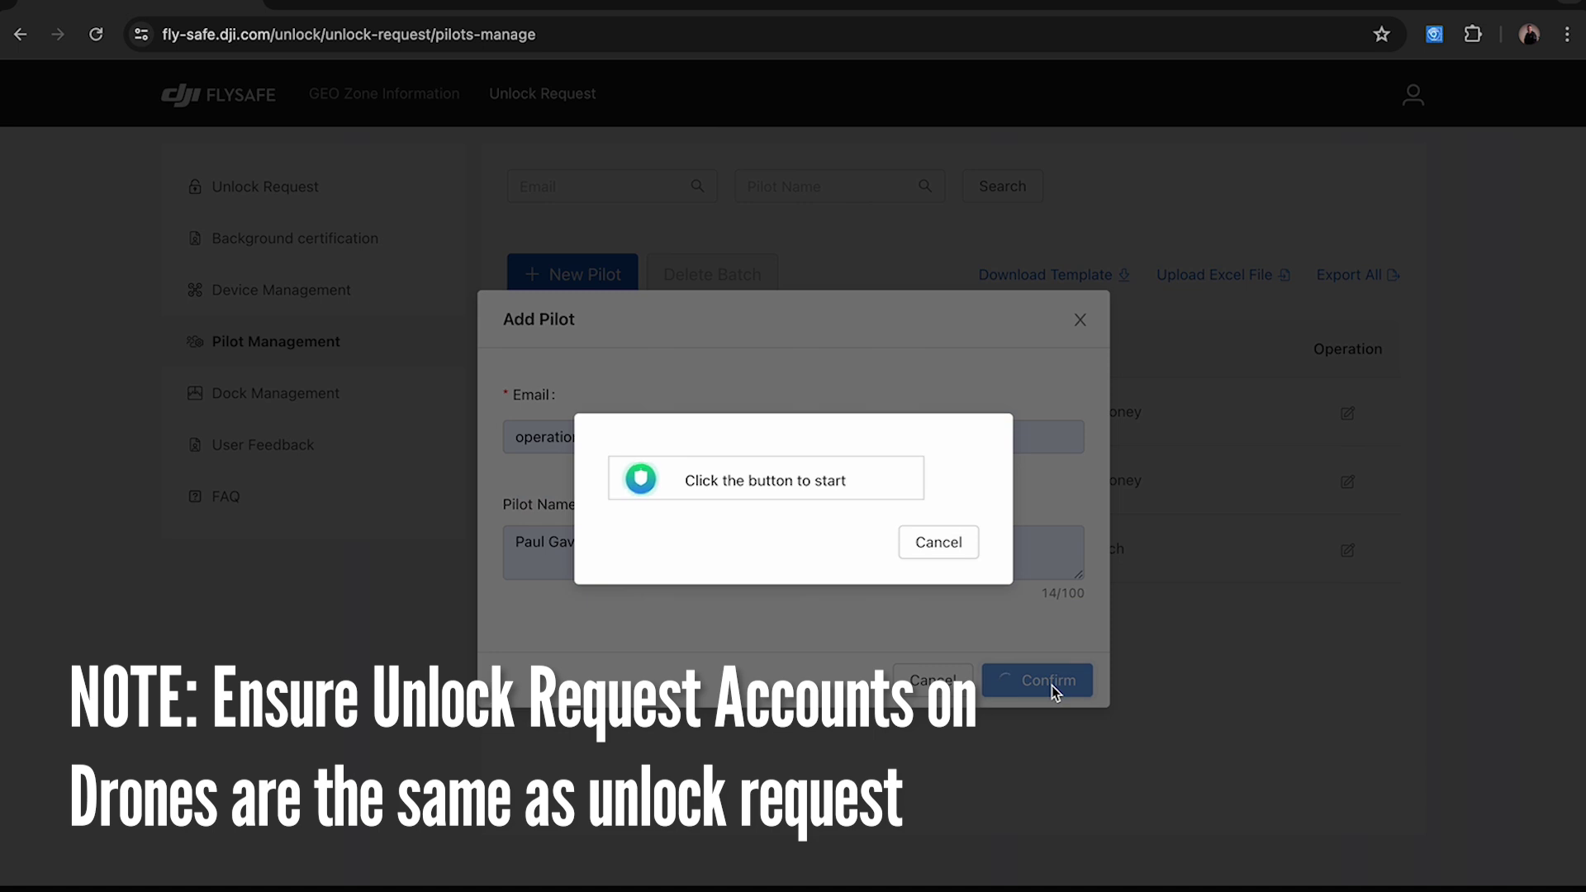
click(808, 484)
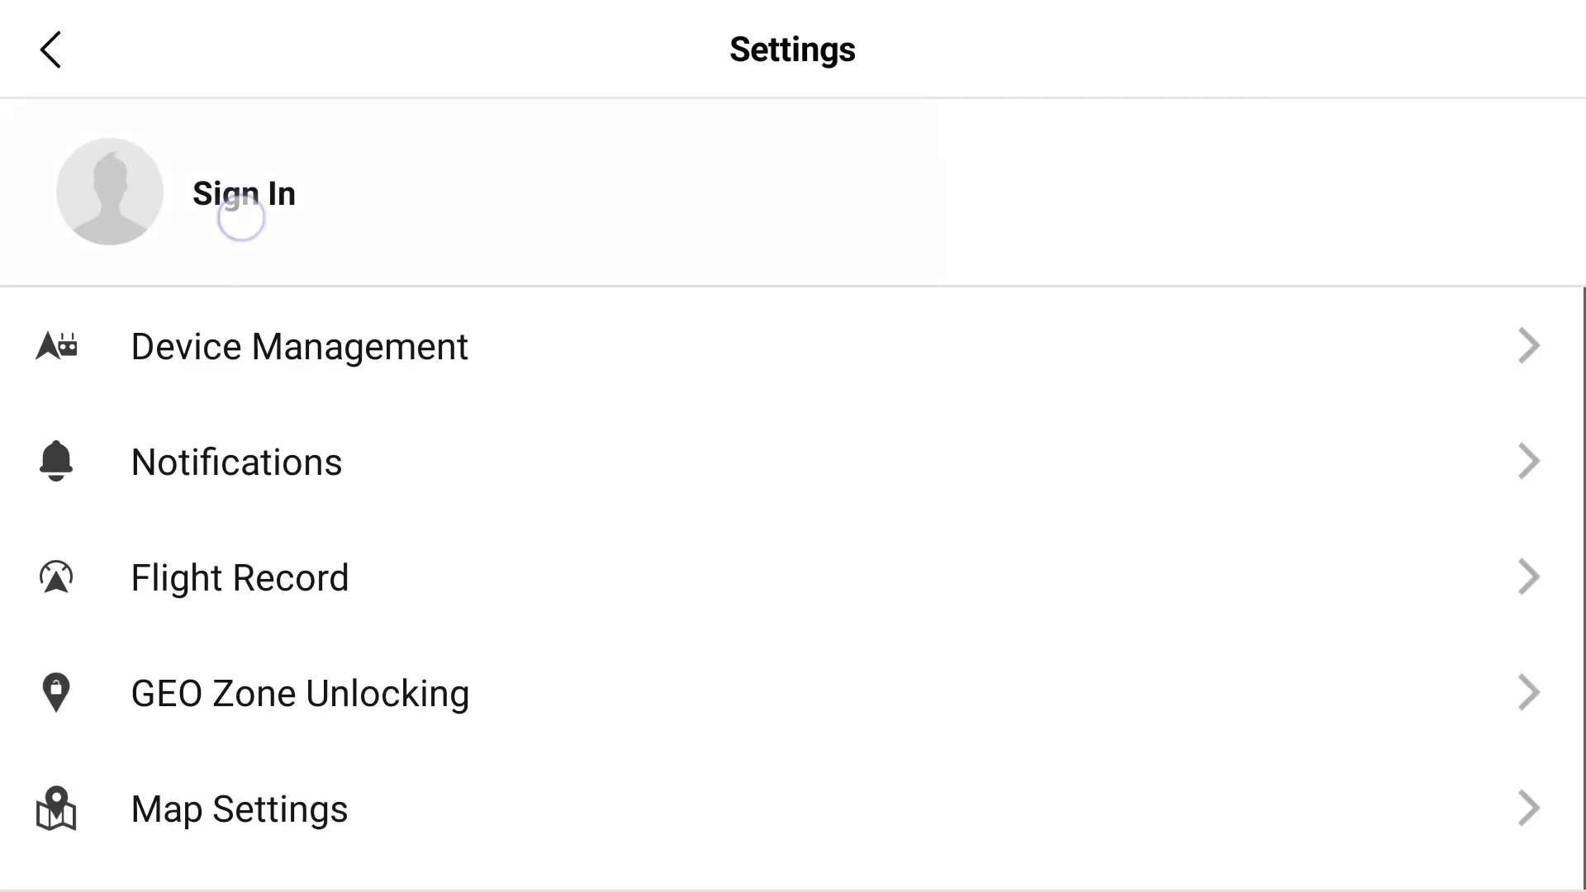
- Open DJI Pilot 2's sign-in page and begin entering the DJI account e-mail
click(241, 218)
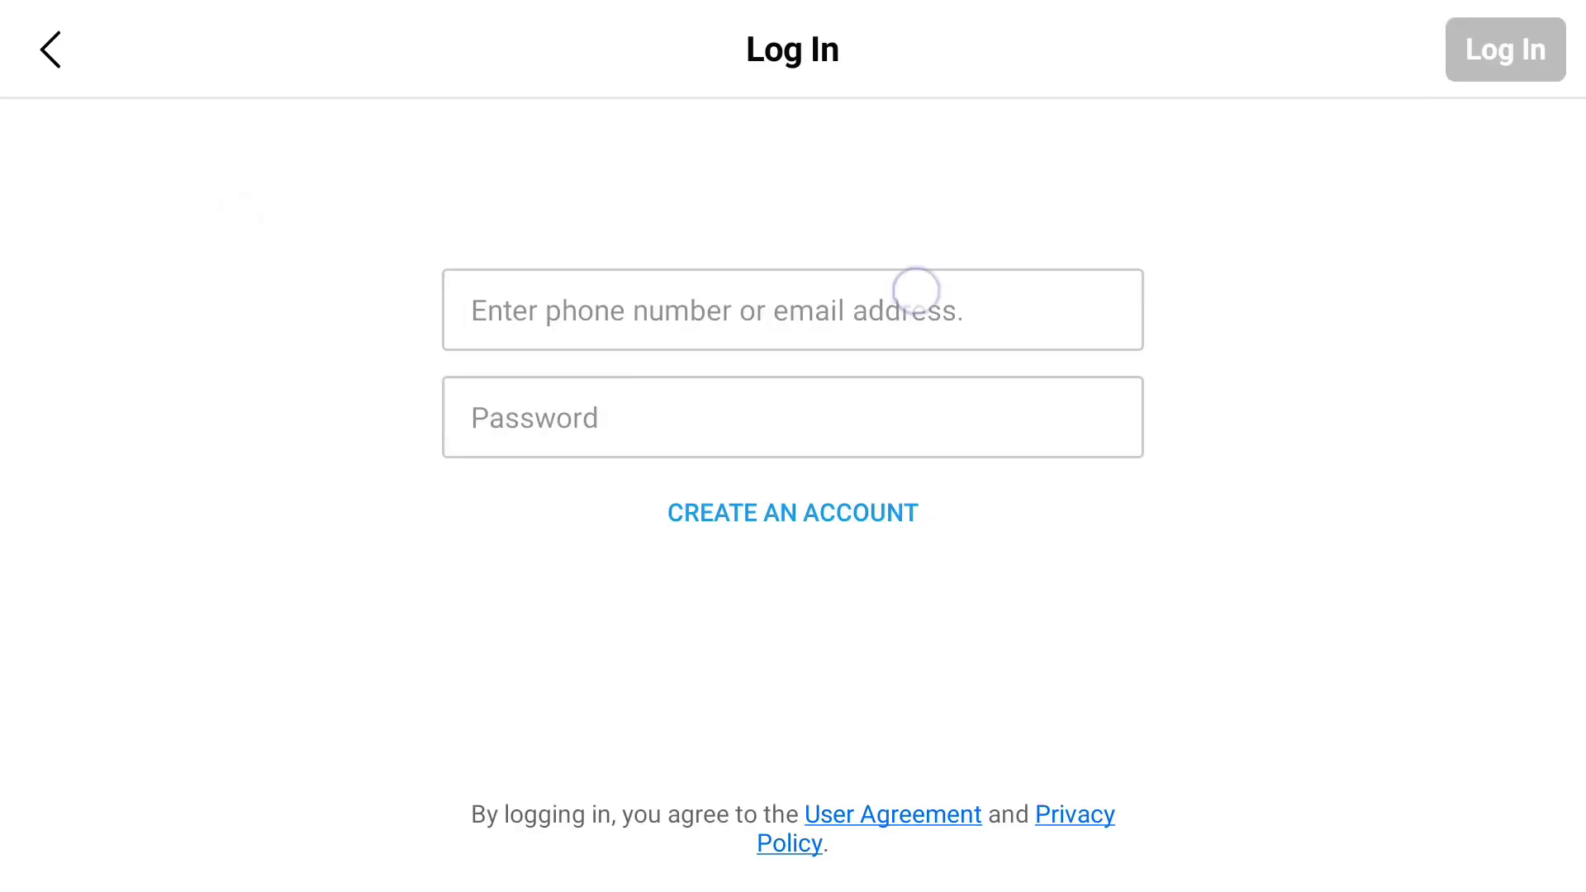
click(916, 291)
text(oper)
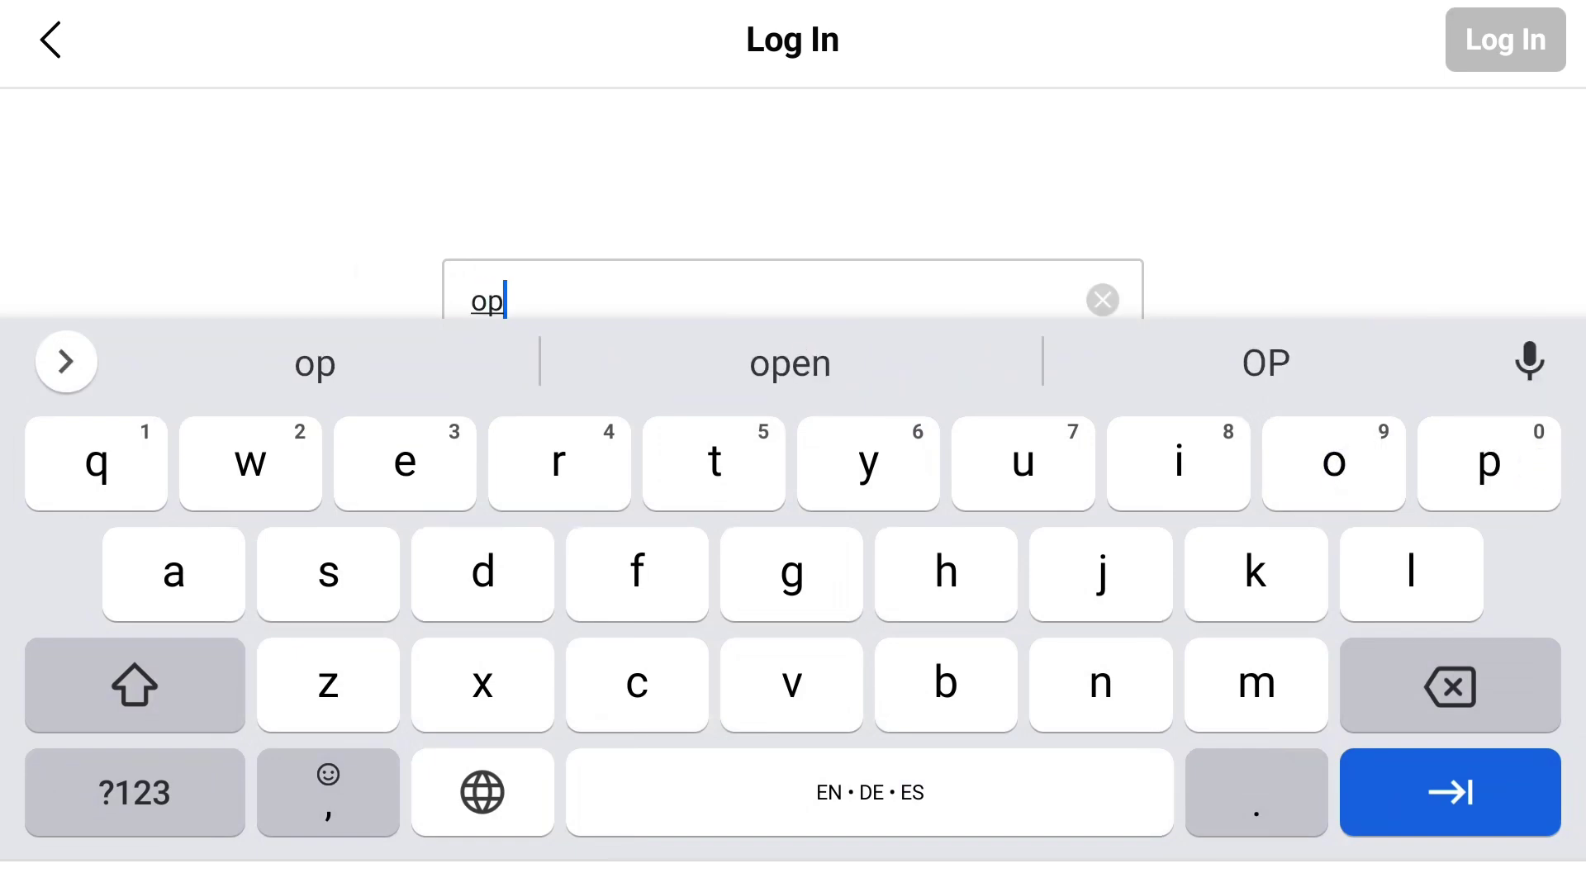
text(ation)
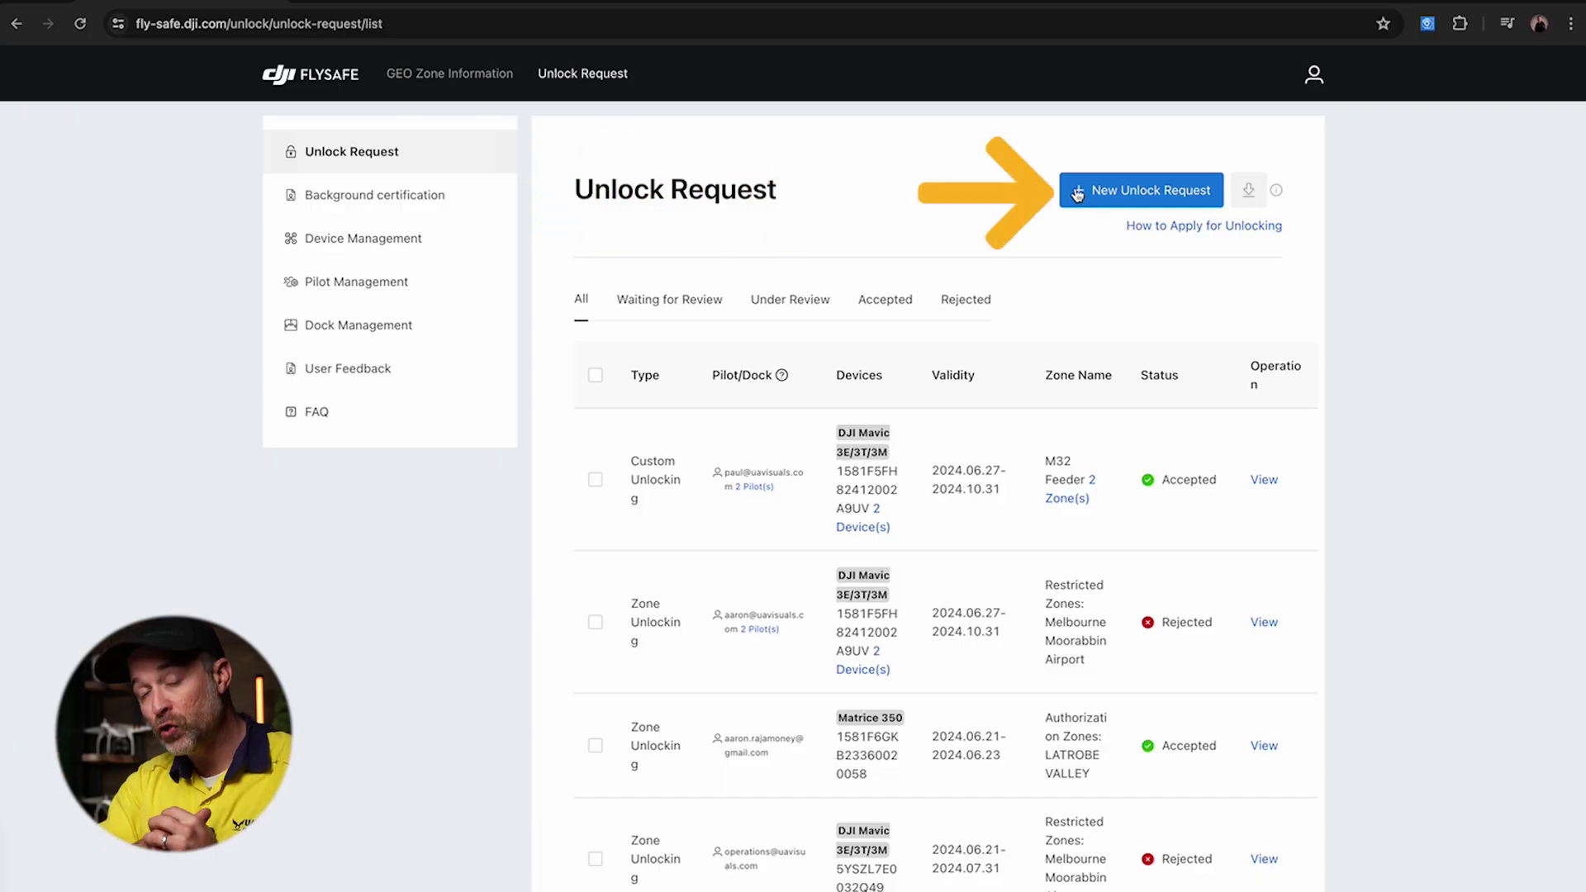
- Begin a new unlock request, accept the terms notice, and select Zone Unlocking
click(1077, 193)
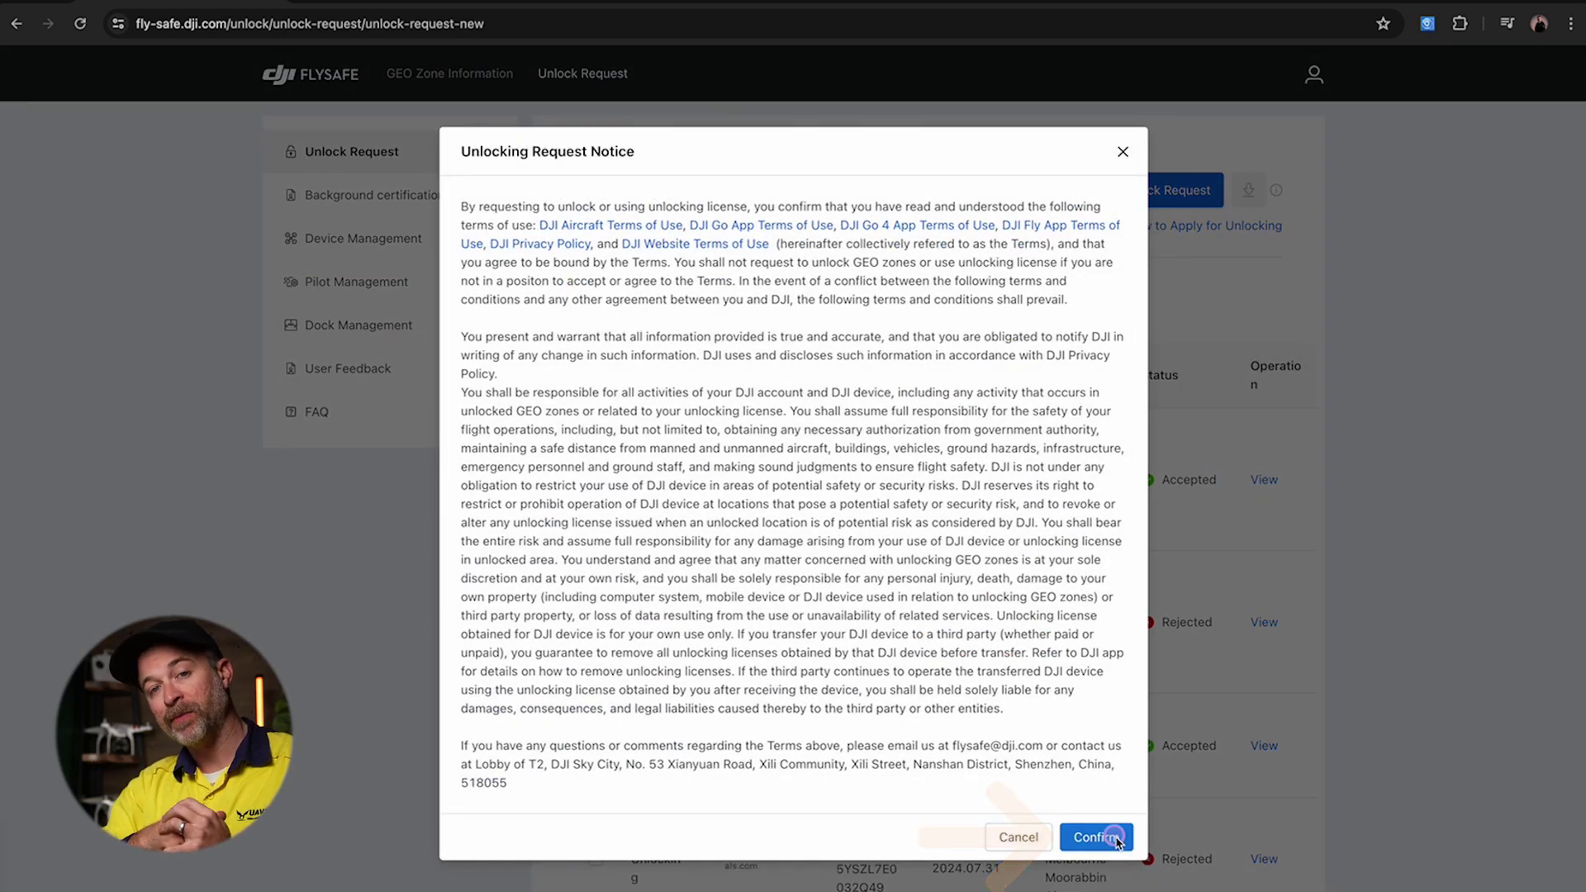
click(1114, 837)
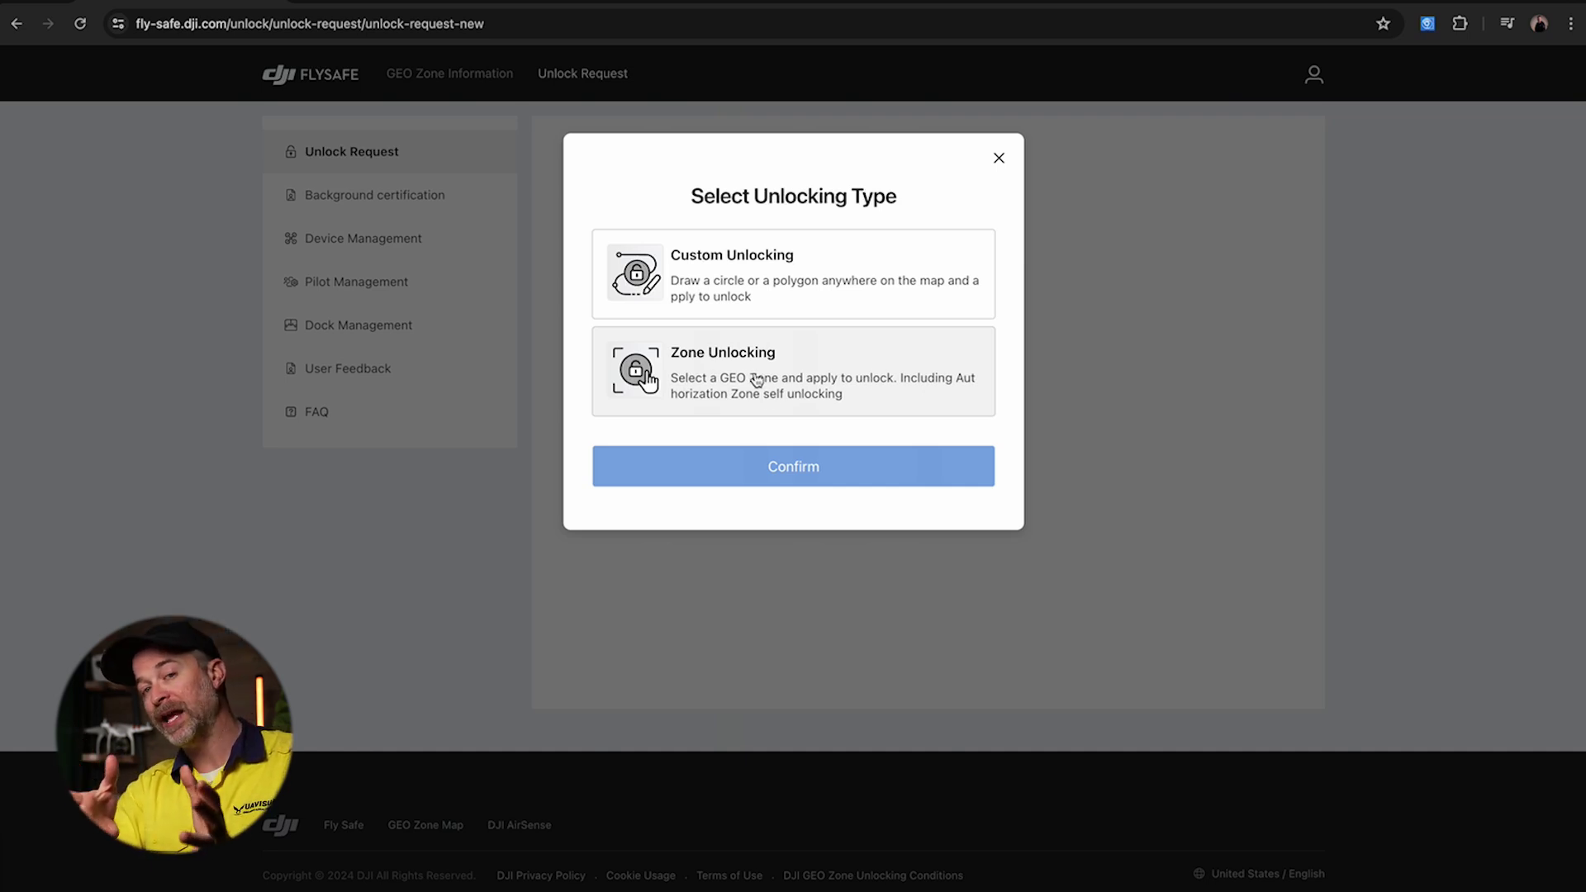
click(763, 373)
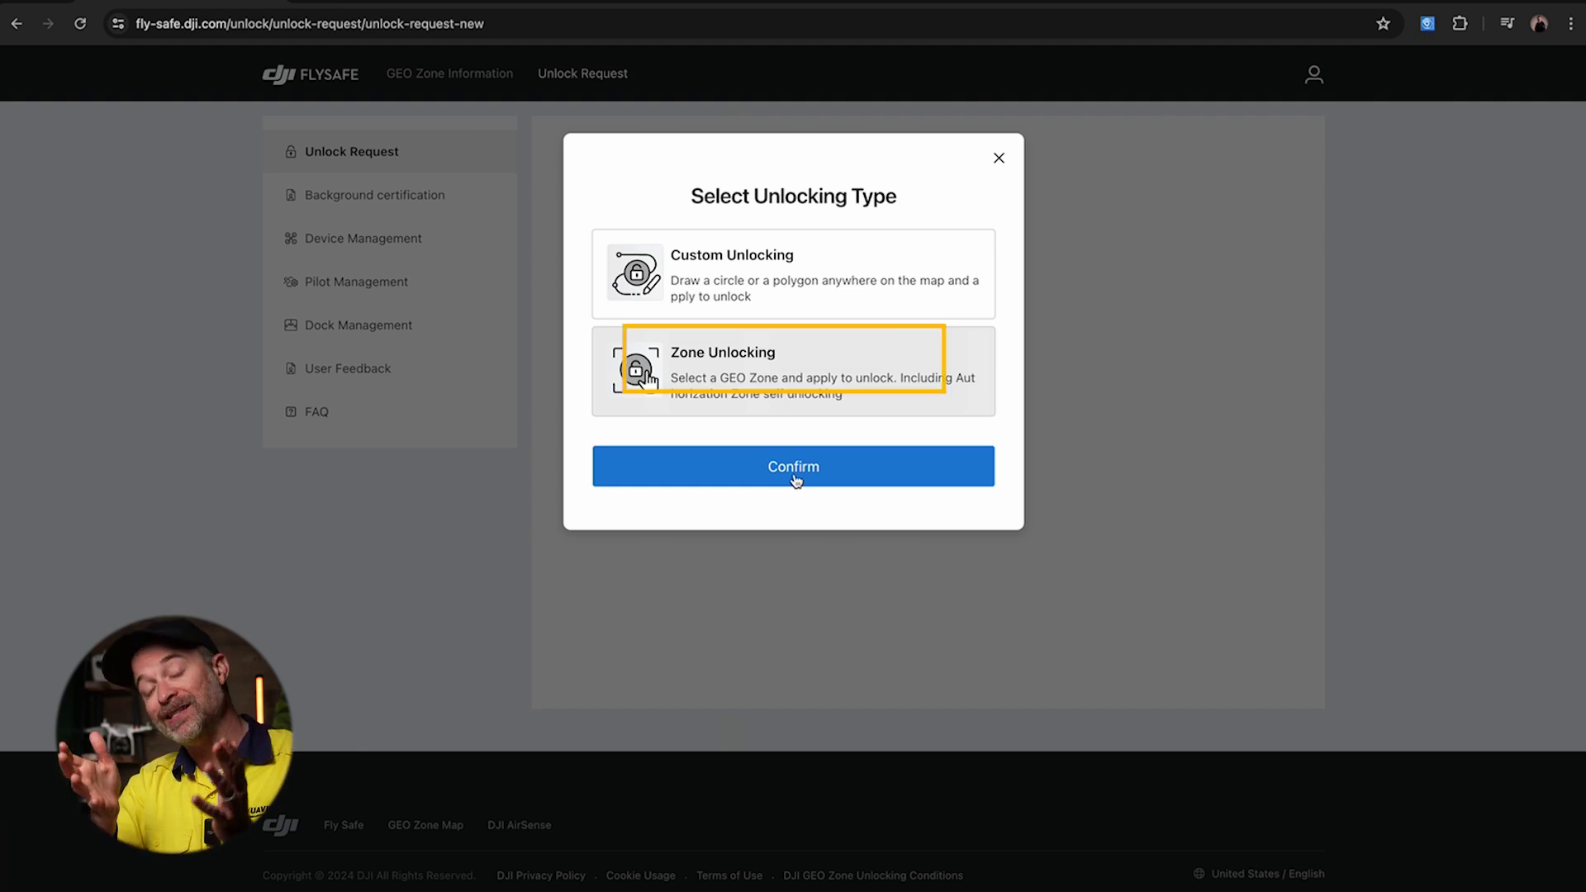
- Confirm Zone Unlocking and add the DJI Mavic 3E/3T/3M drone Mavic 3E Alpha
click(795, 469)
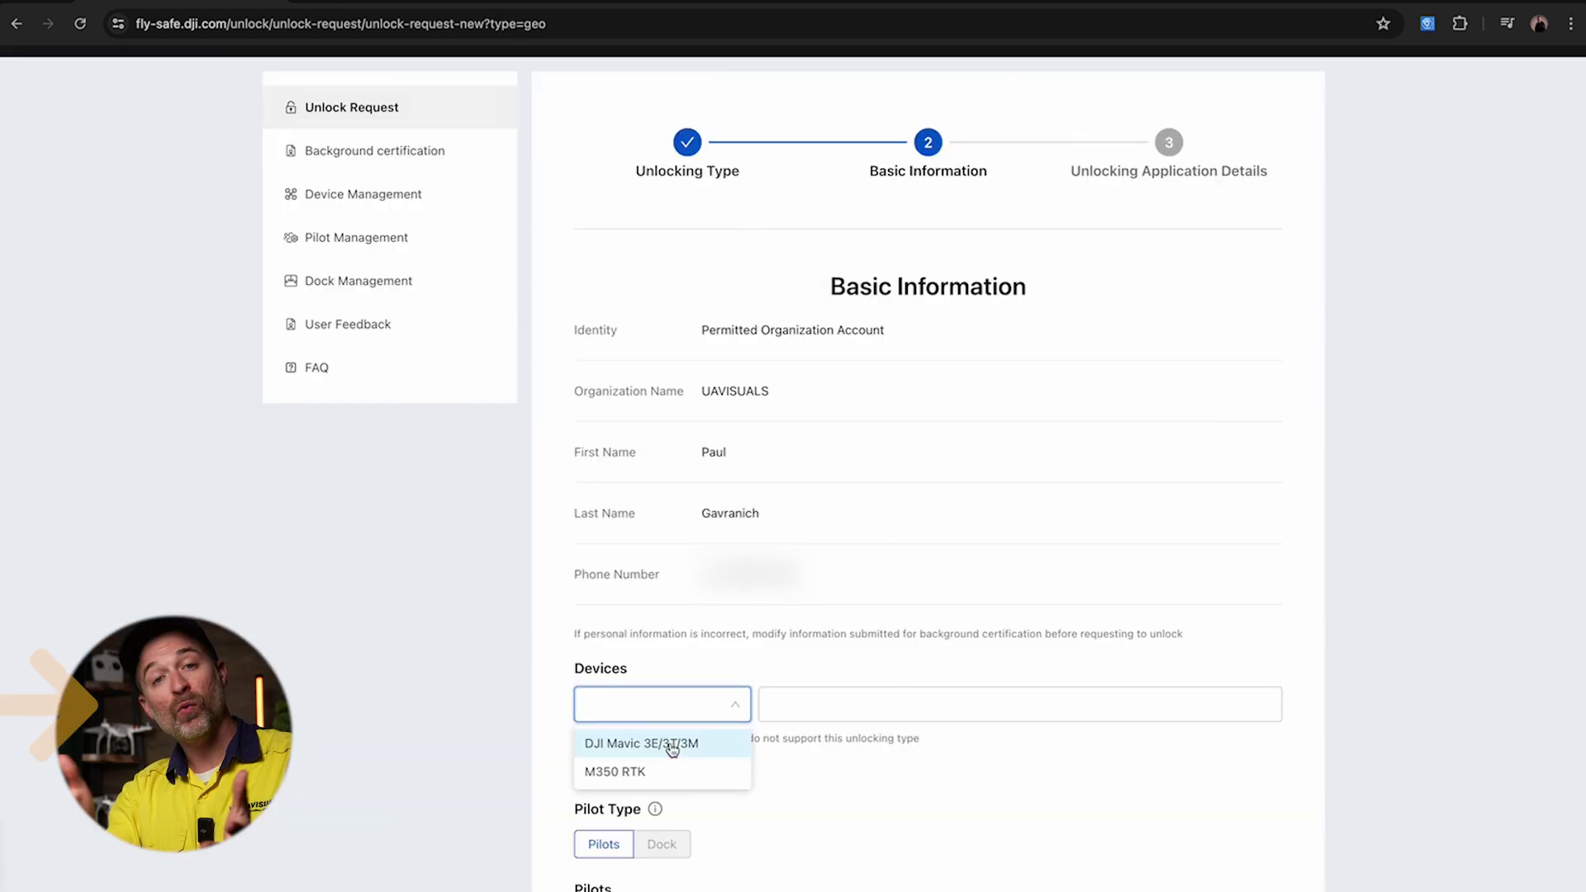
click(673, 745)
click(787, 709)
click(839, 745)
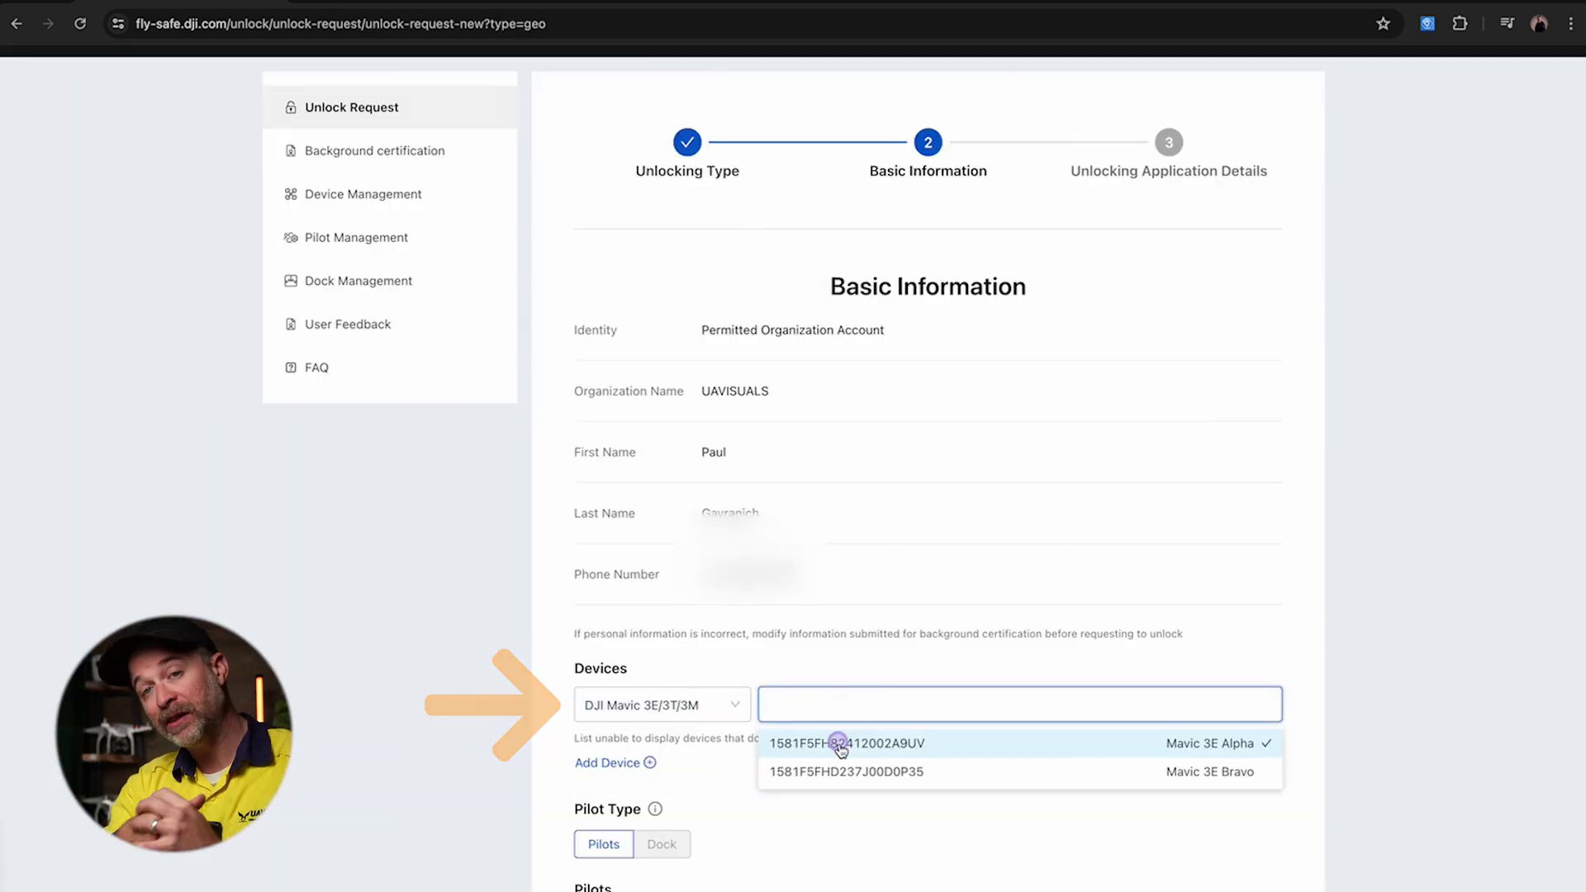
scroll(847, 748, down, 5)
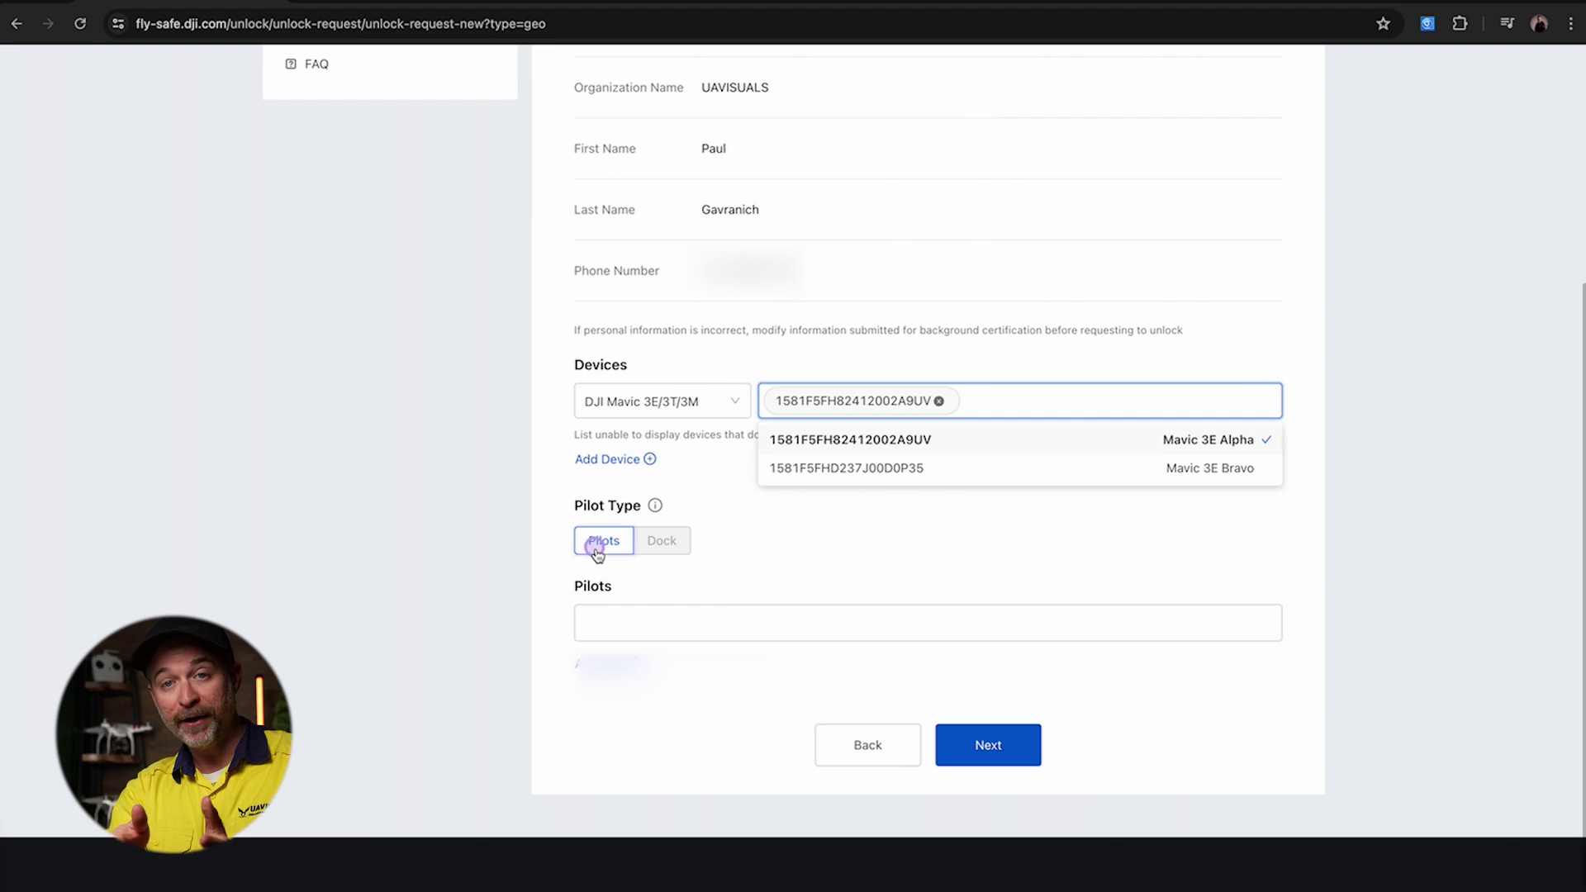
click(597, 548)
- Add a pilot to the request and continue to the zone-selection map
click(602, 623)
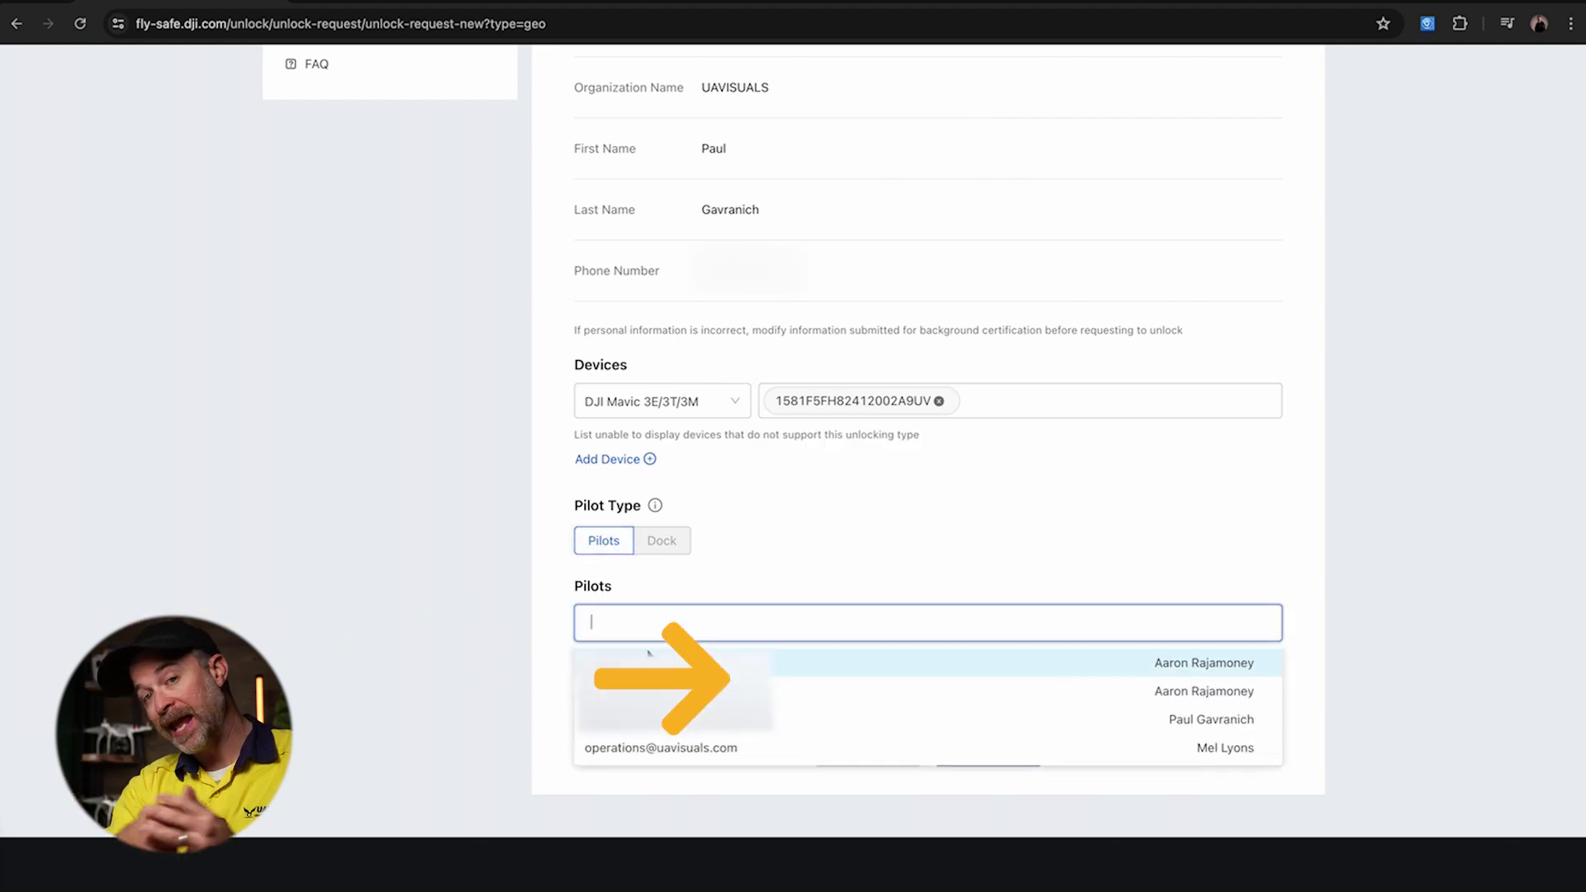
click(602, 659)
click(1032, 756)
scroll(1277, 487, up, 5)
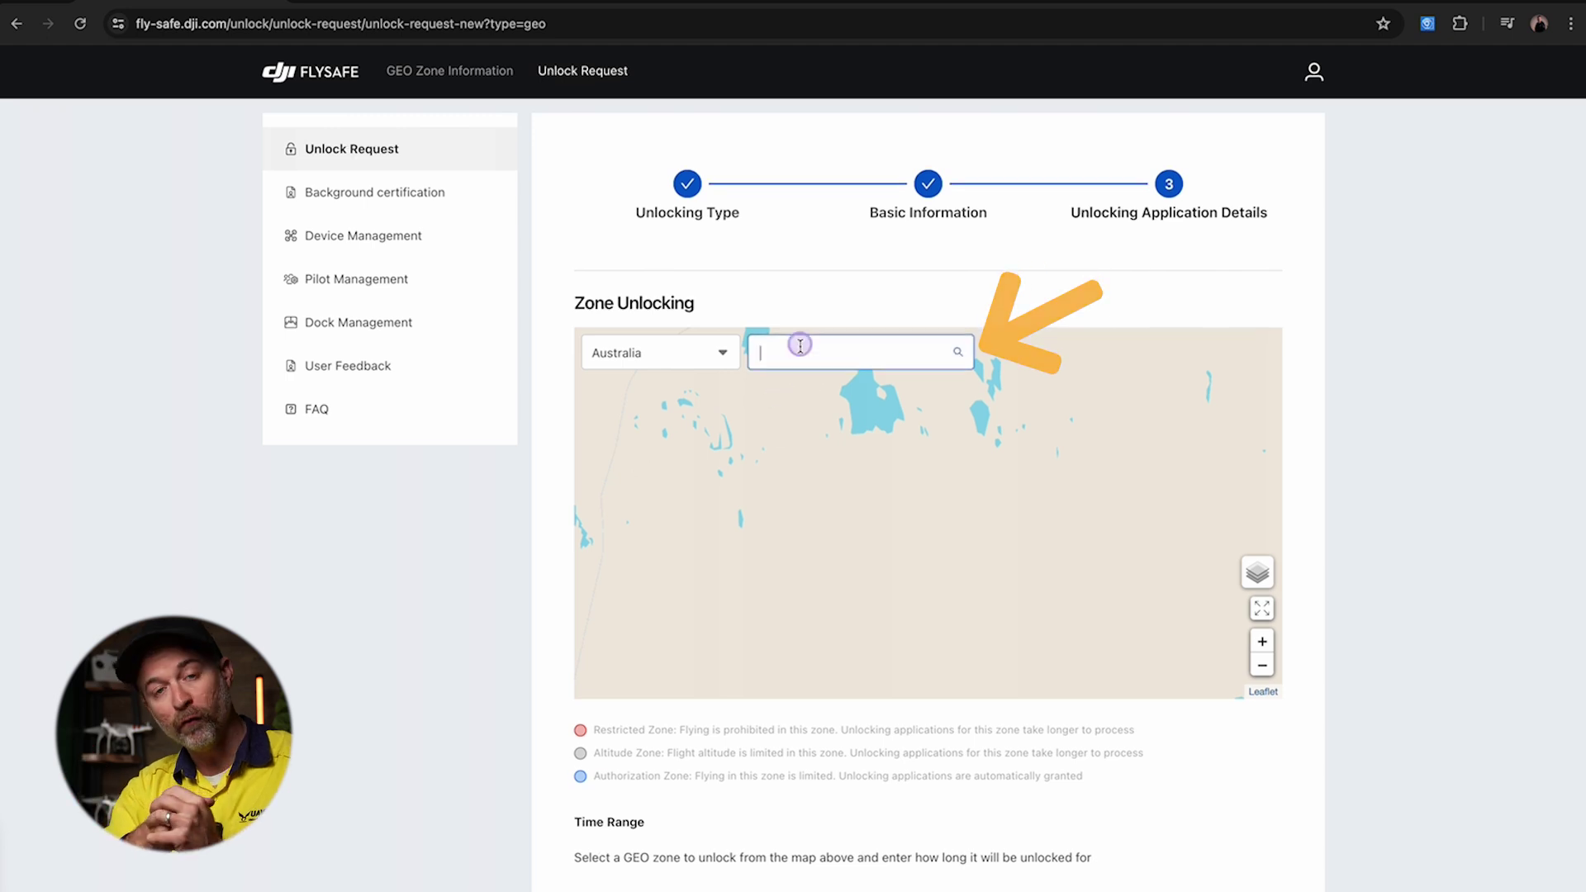
- Search for Moorabbin, jump the map there and pan to the airport zones
text(Moorabbin)
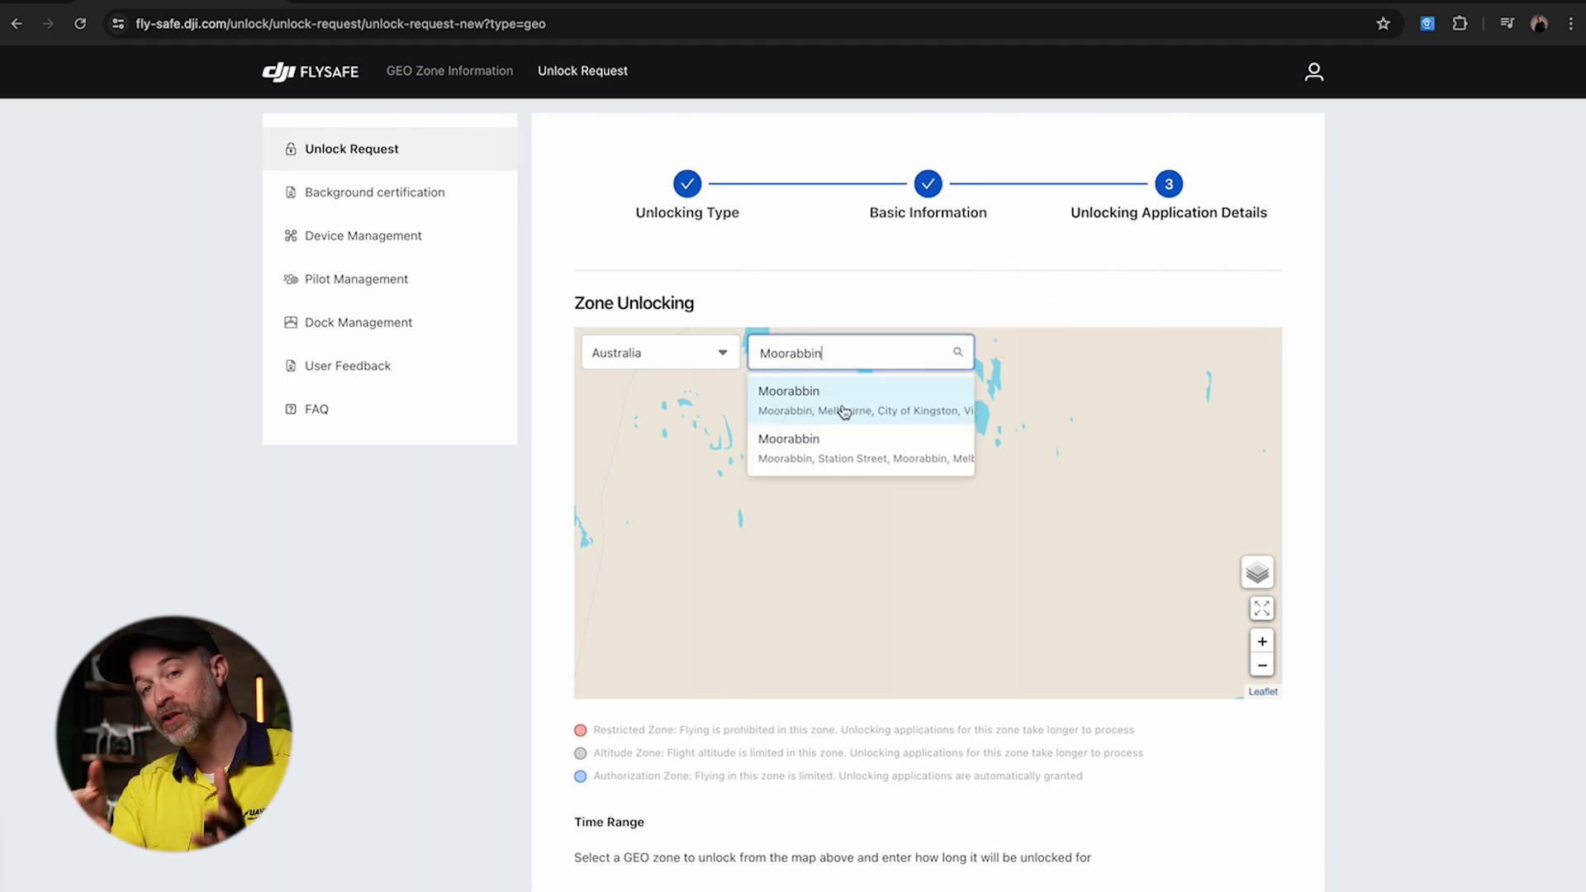
click(843, 412)
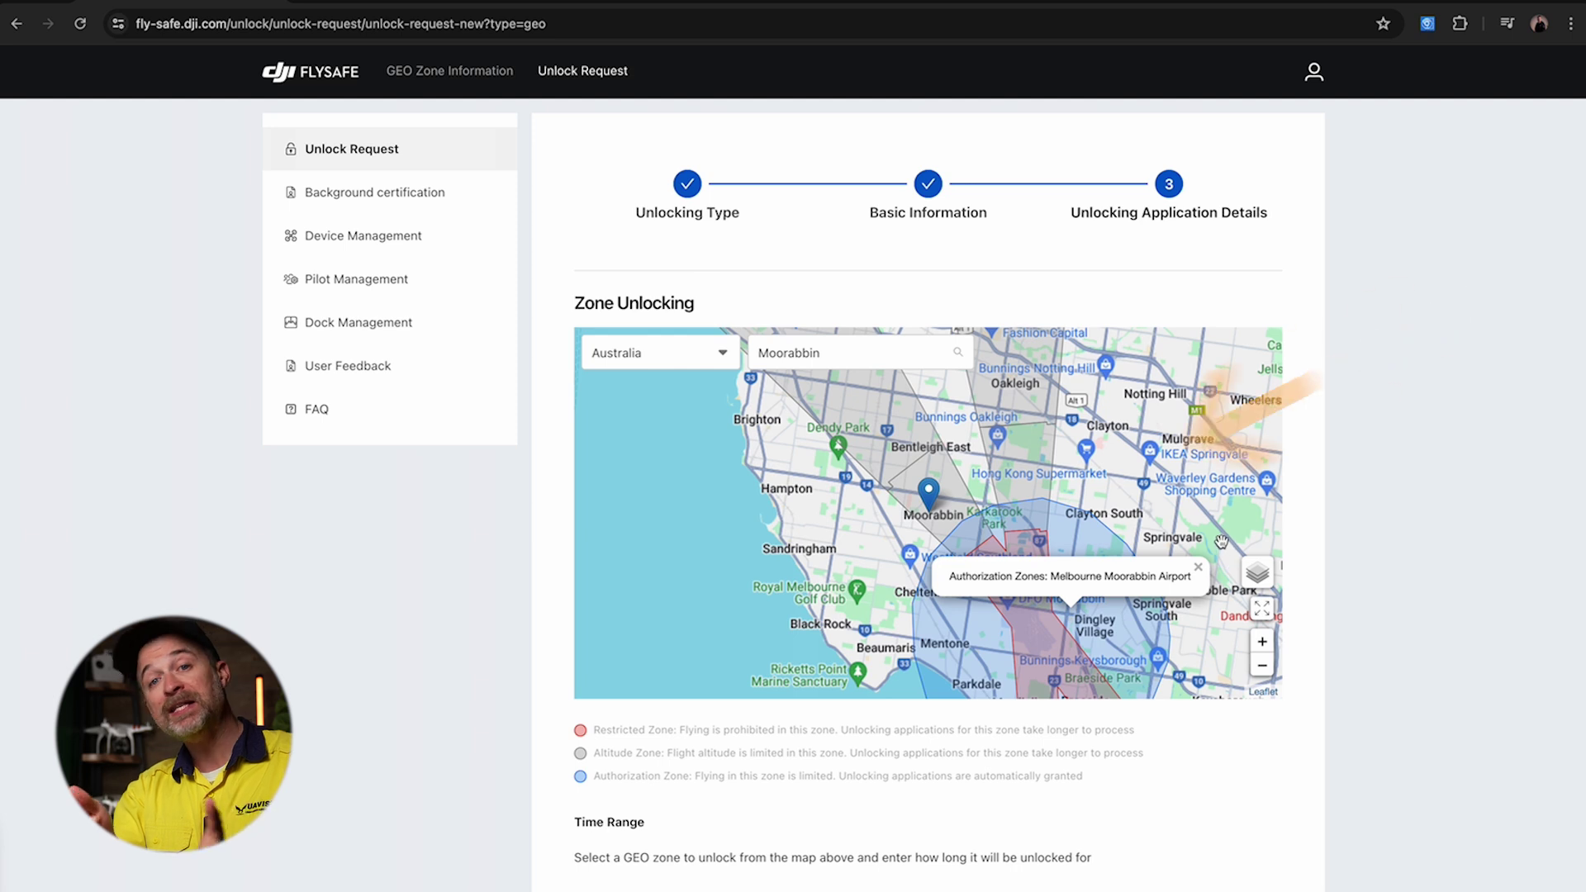
drag(1222, 541, 1140, 446)
click(891, 393)
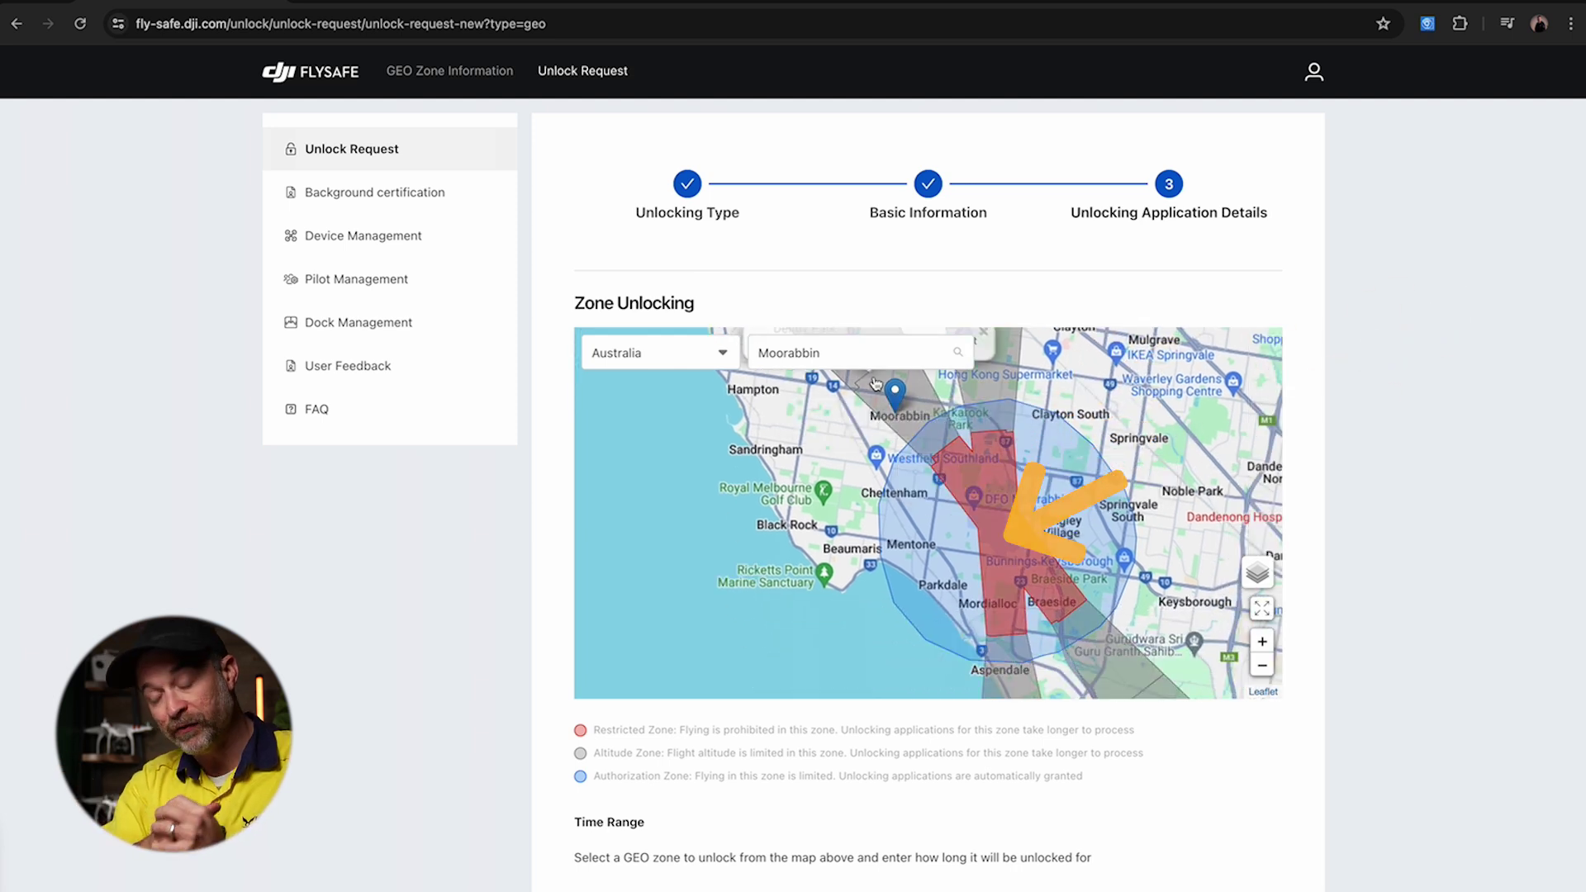
- Inspect the grey altitude, blue authorization and red restricted zone details at Moorabbin Airport
scroll(873, 386, down, 3)
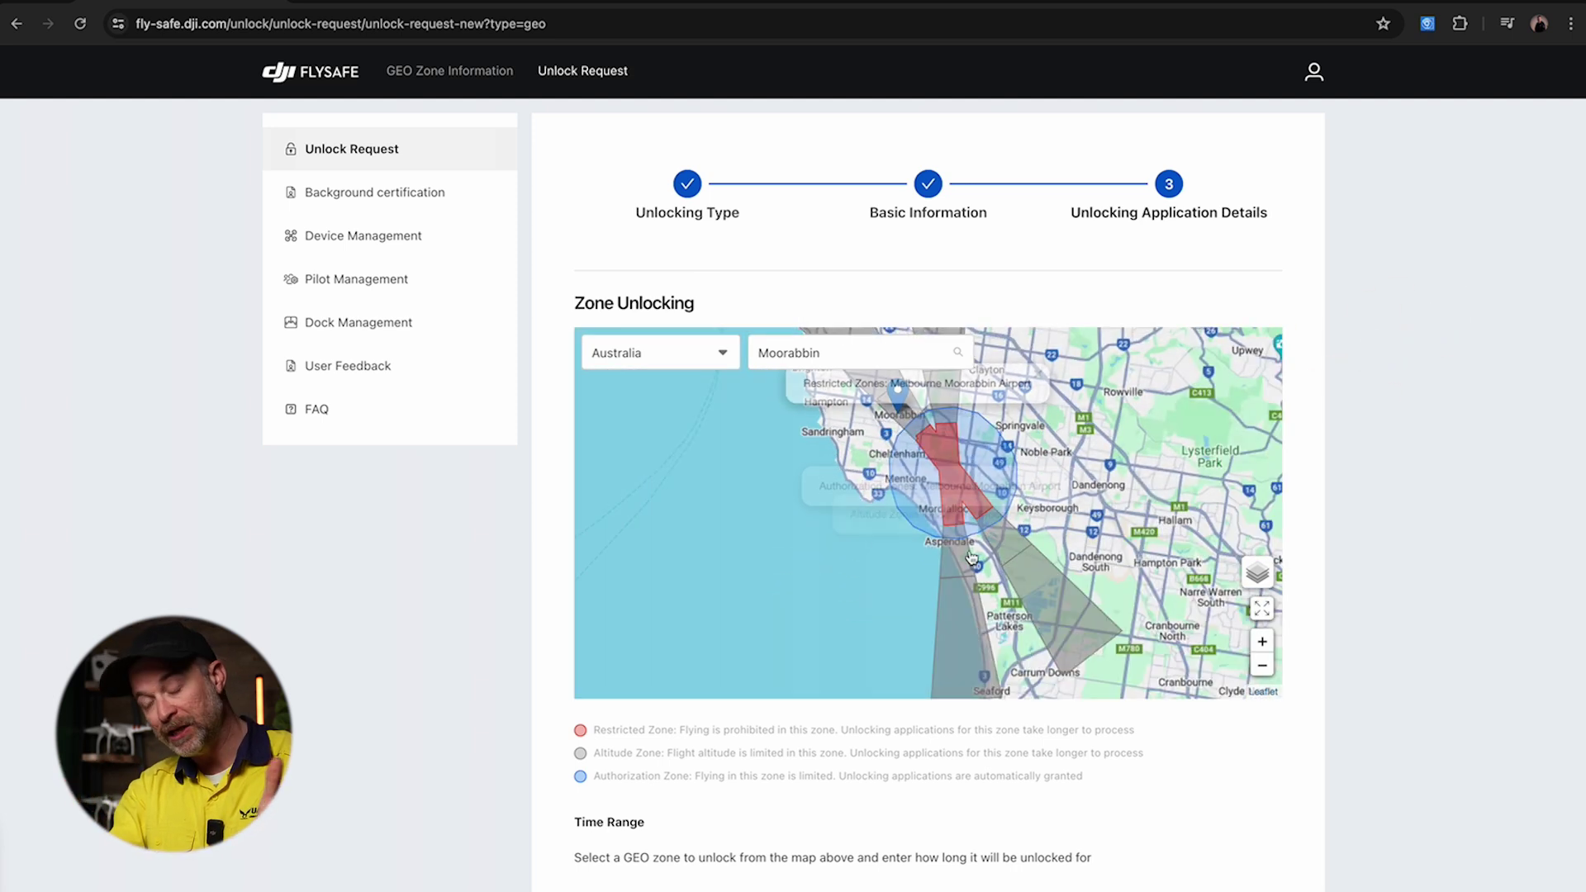
click(1024, 583)
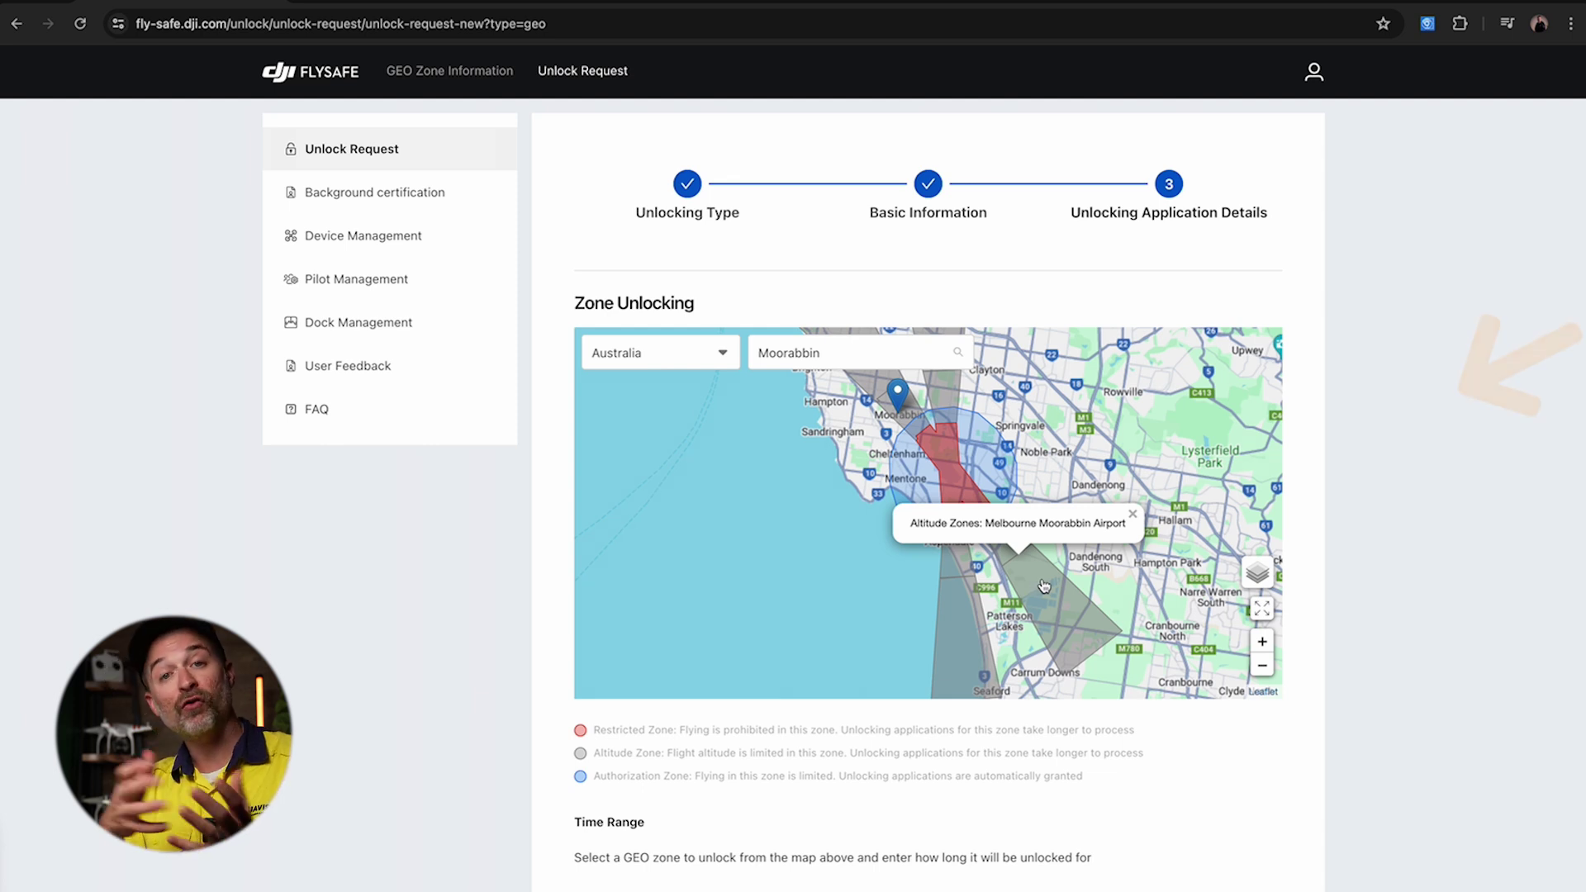
click(982, 440)
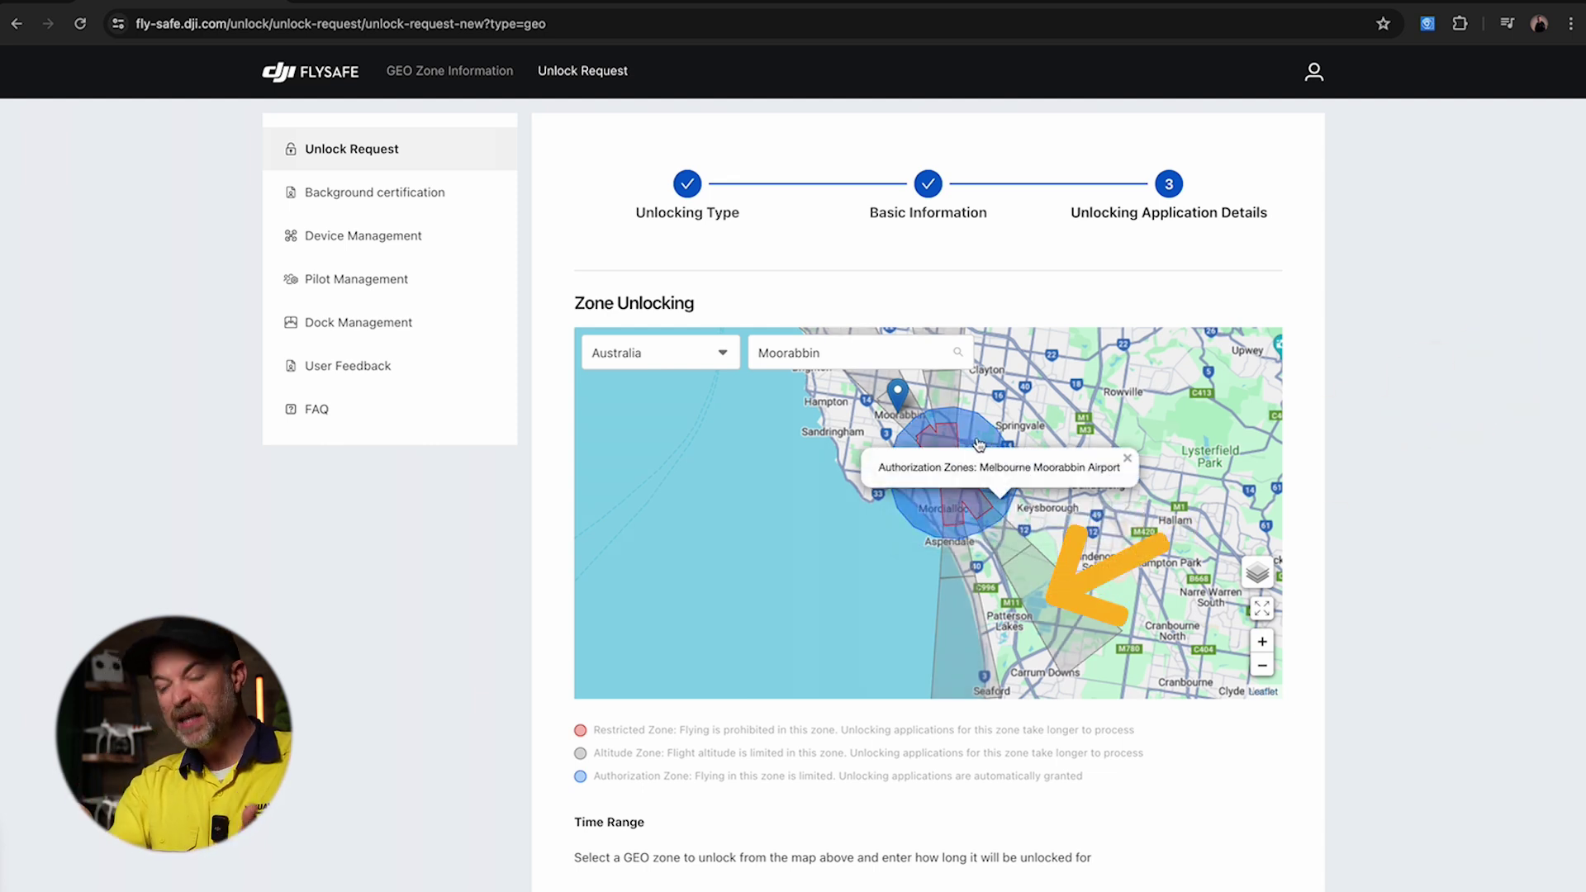
click(949, 442)
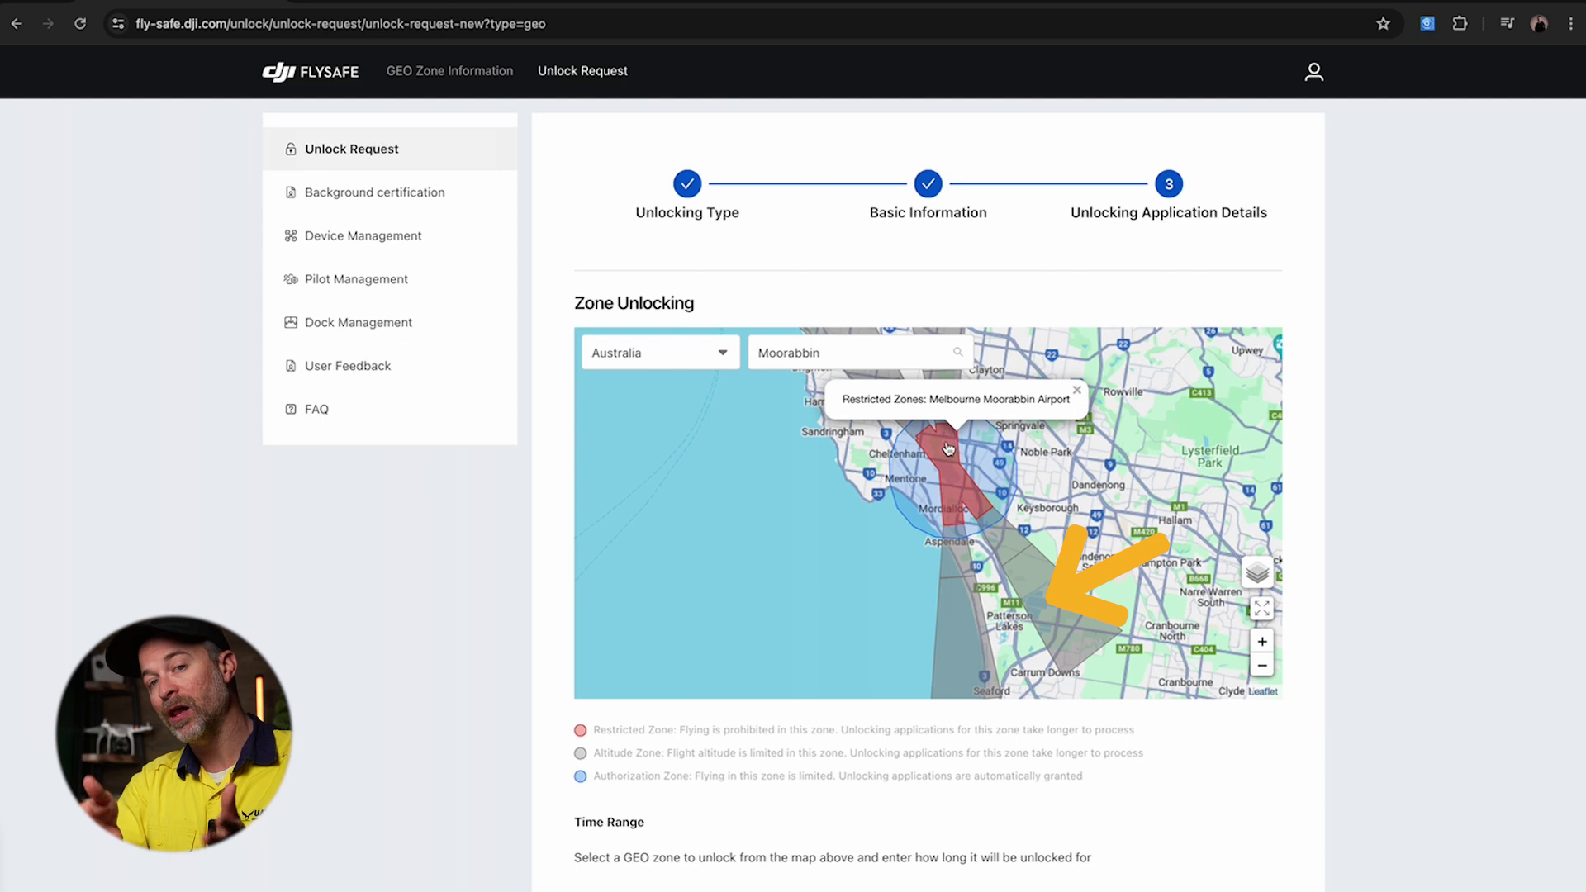
scroll(948, 449, up, 3)
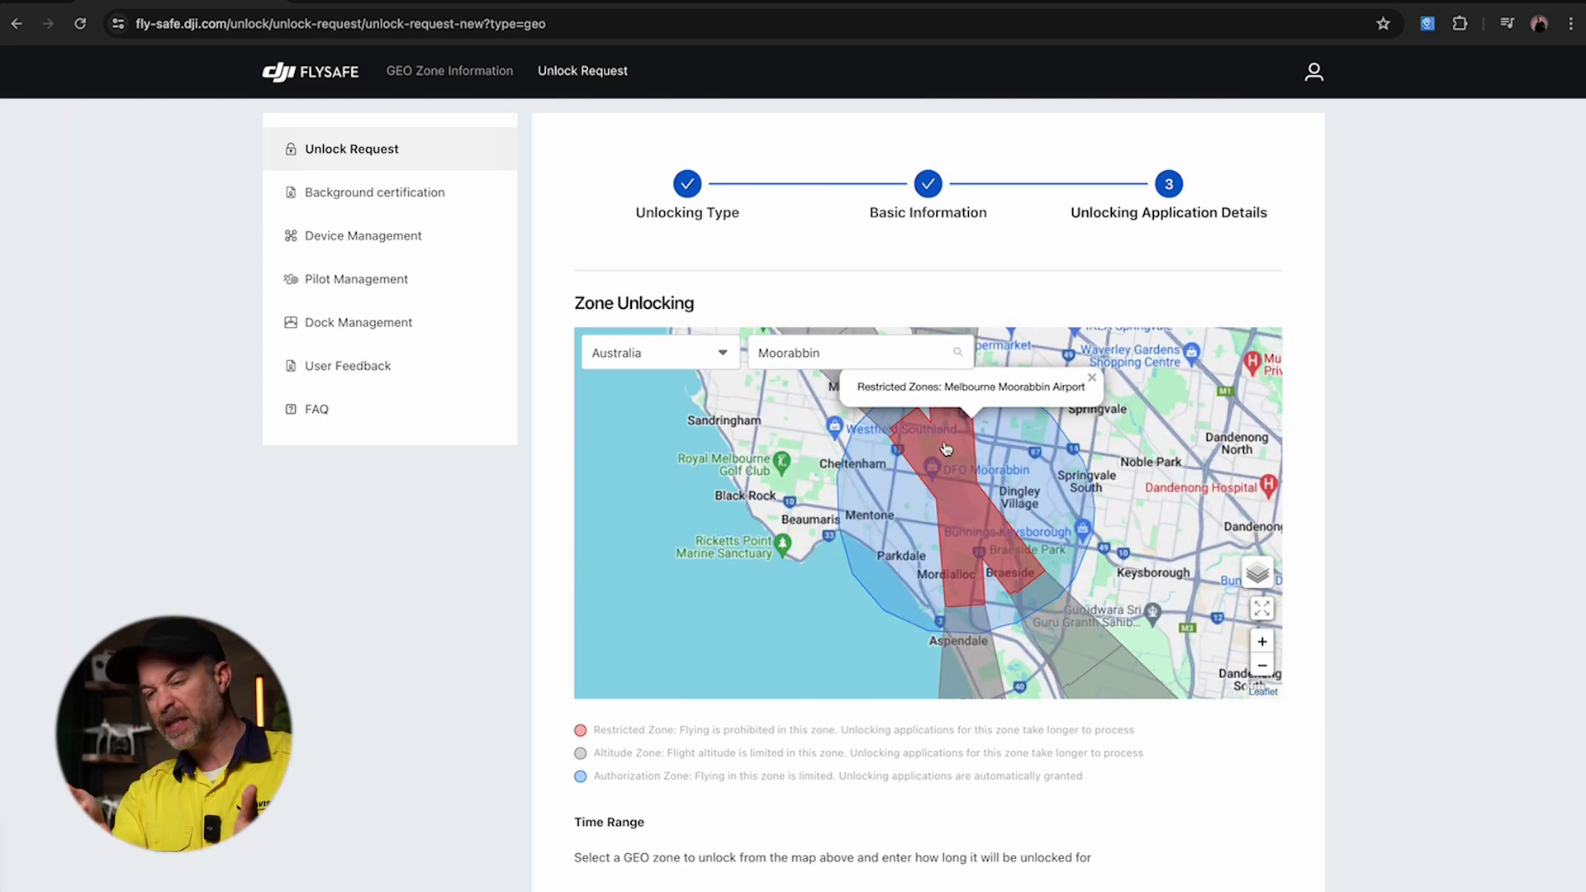
click(1062, 596)
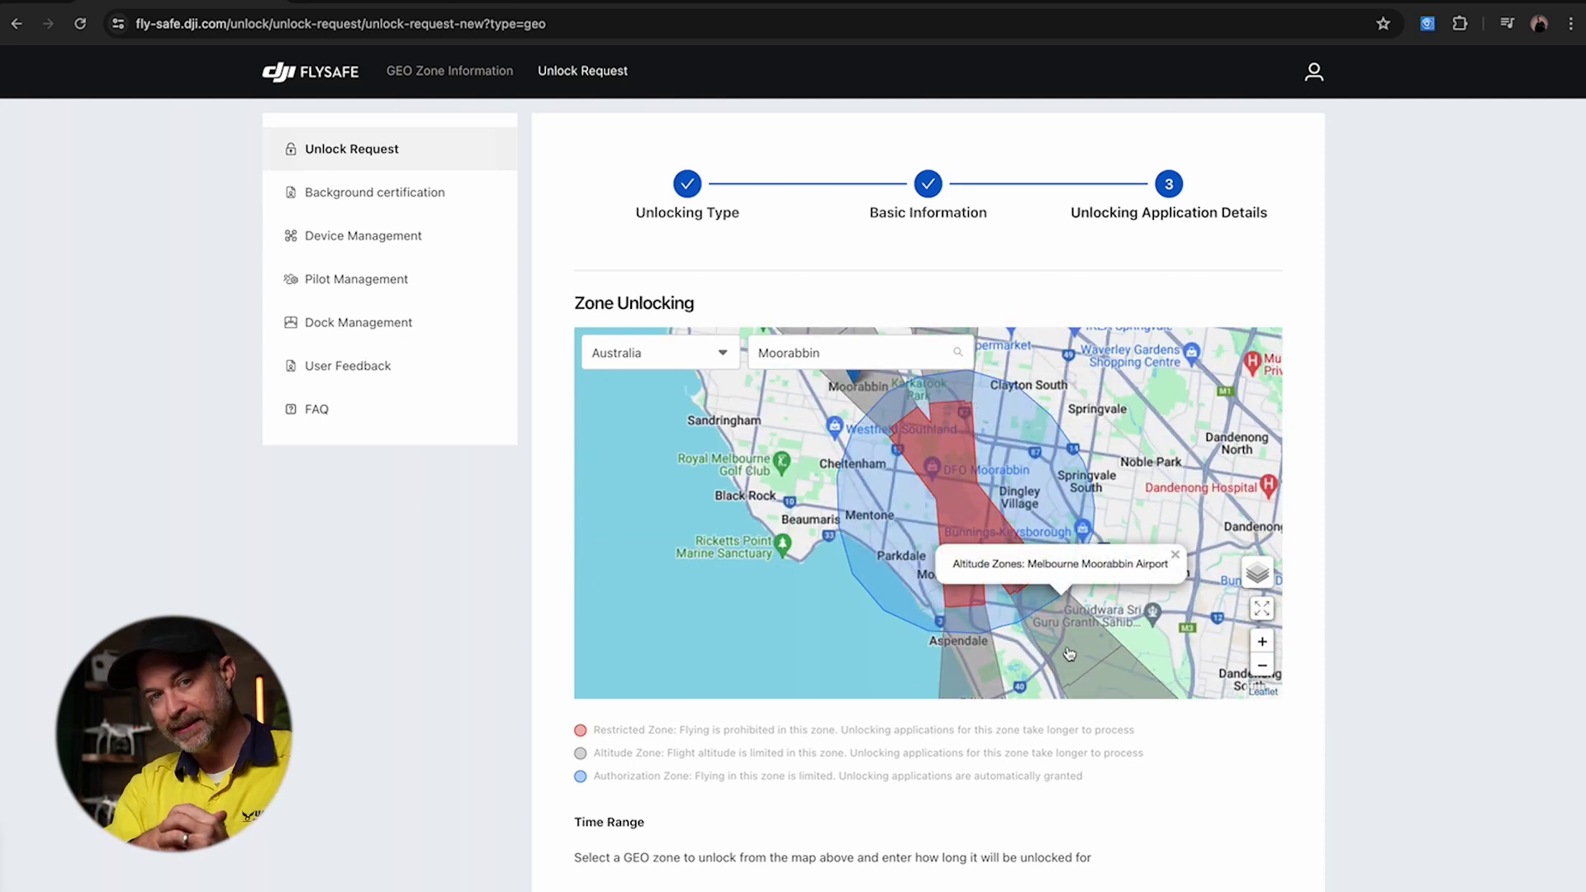
click(1027, 533)
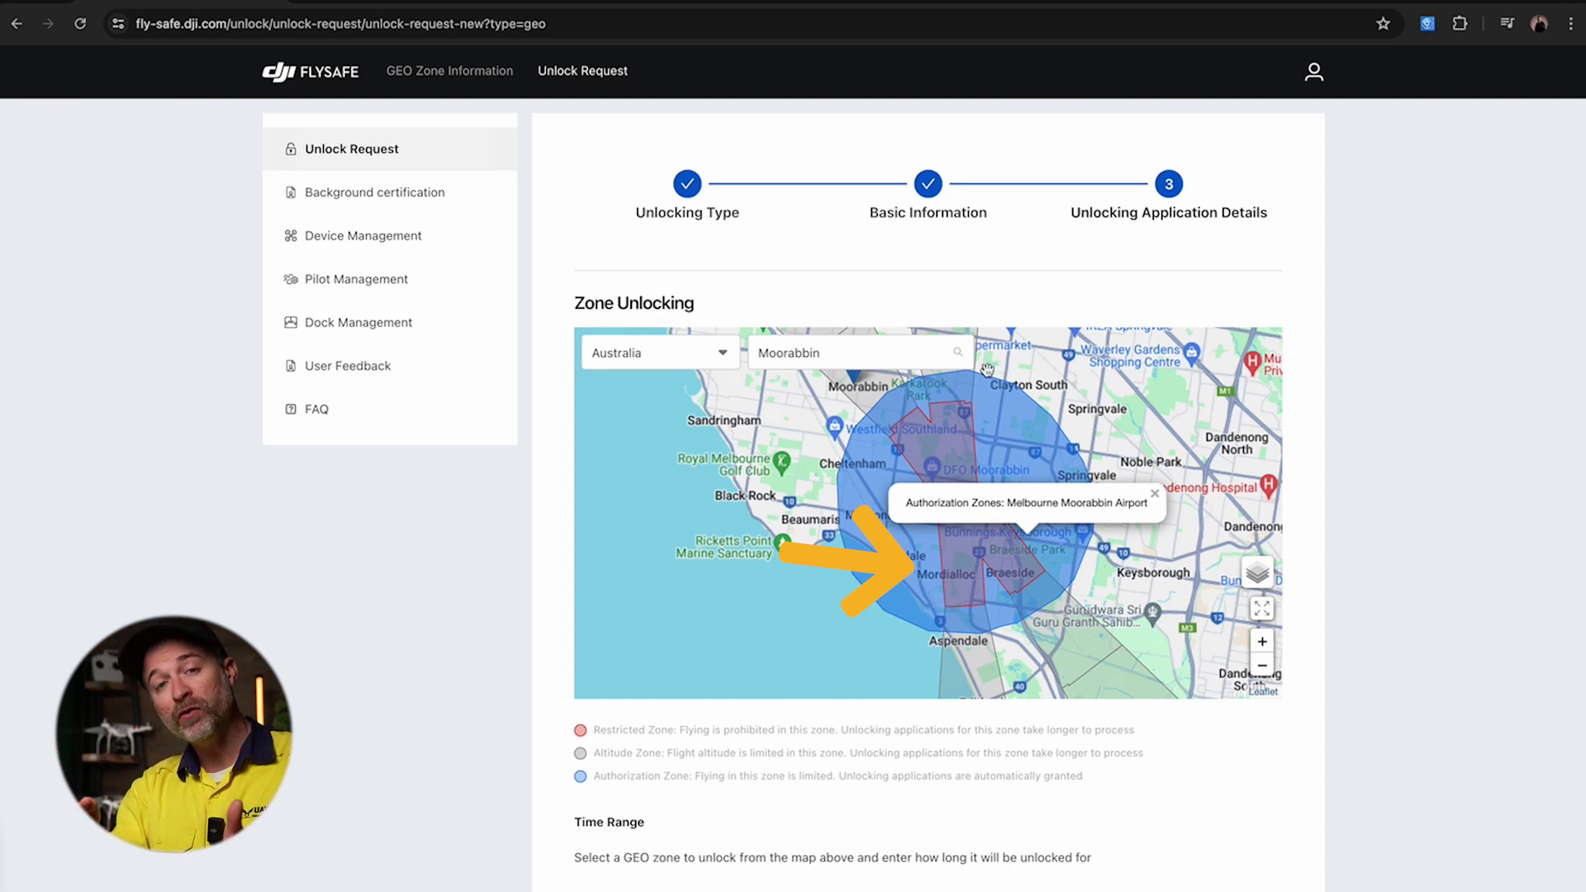
click(964, 453)
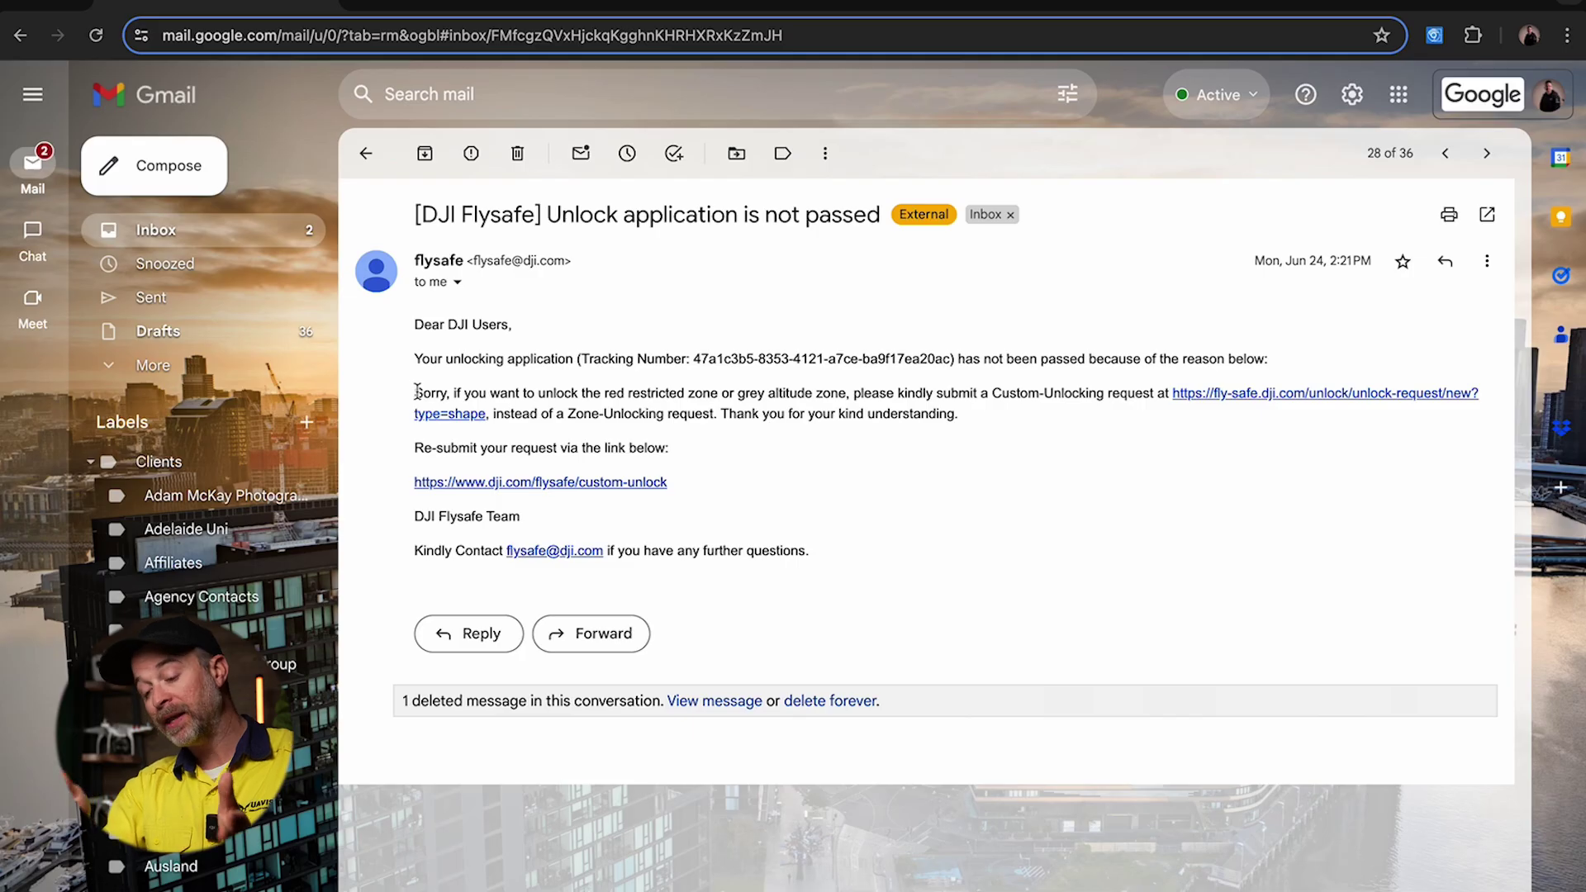
- Start another unlock request with Custom Unlocking as the type
drag(417, 391, 835, 398)
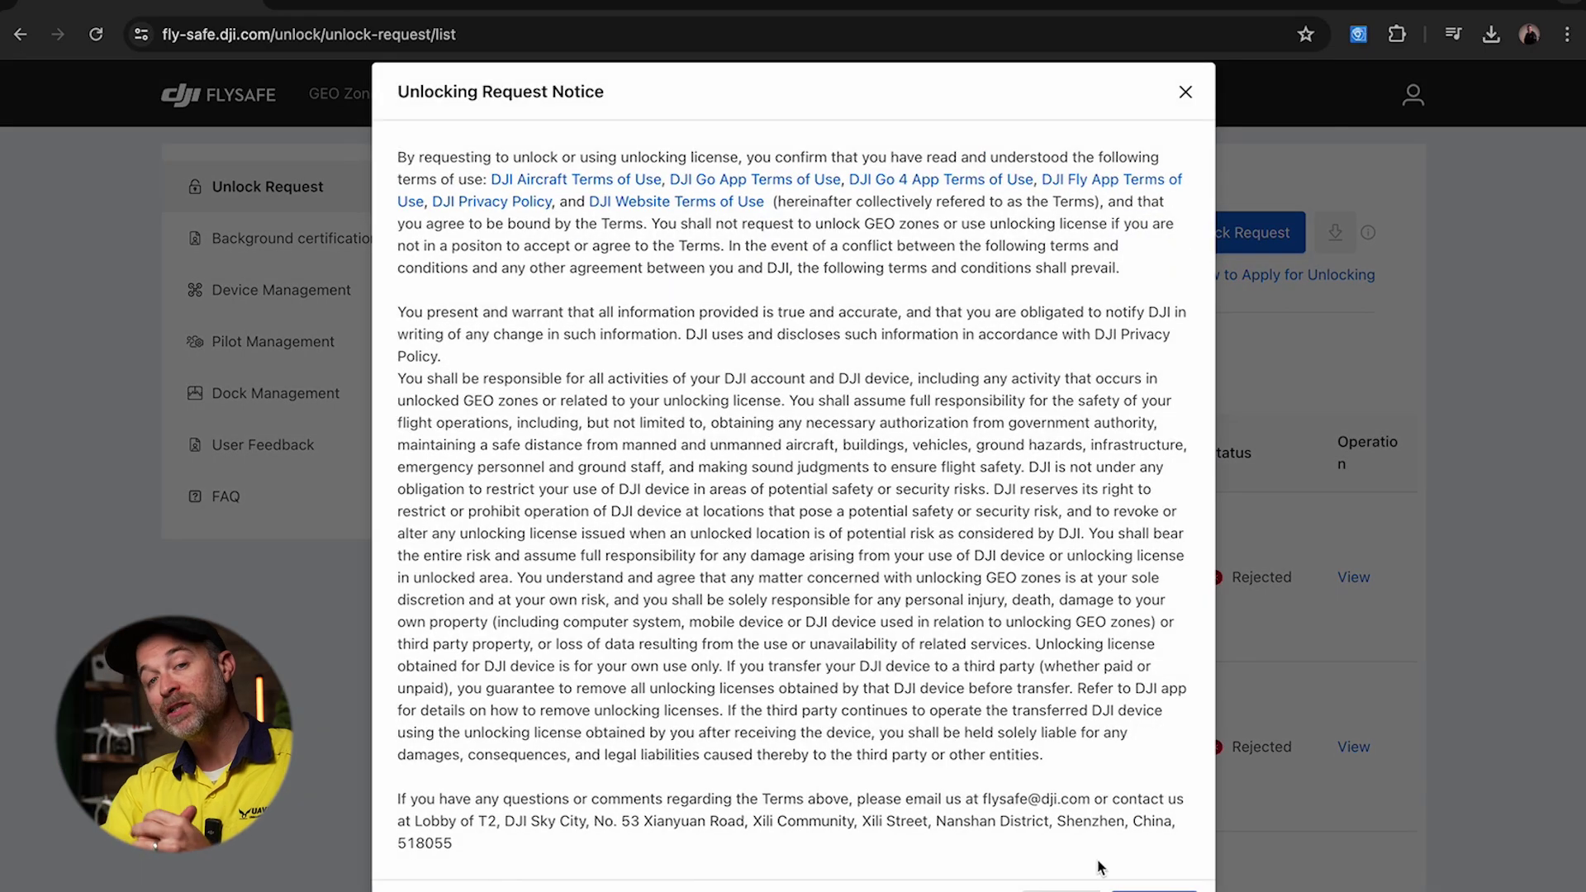
click(1150, 887)
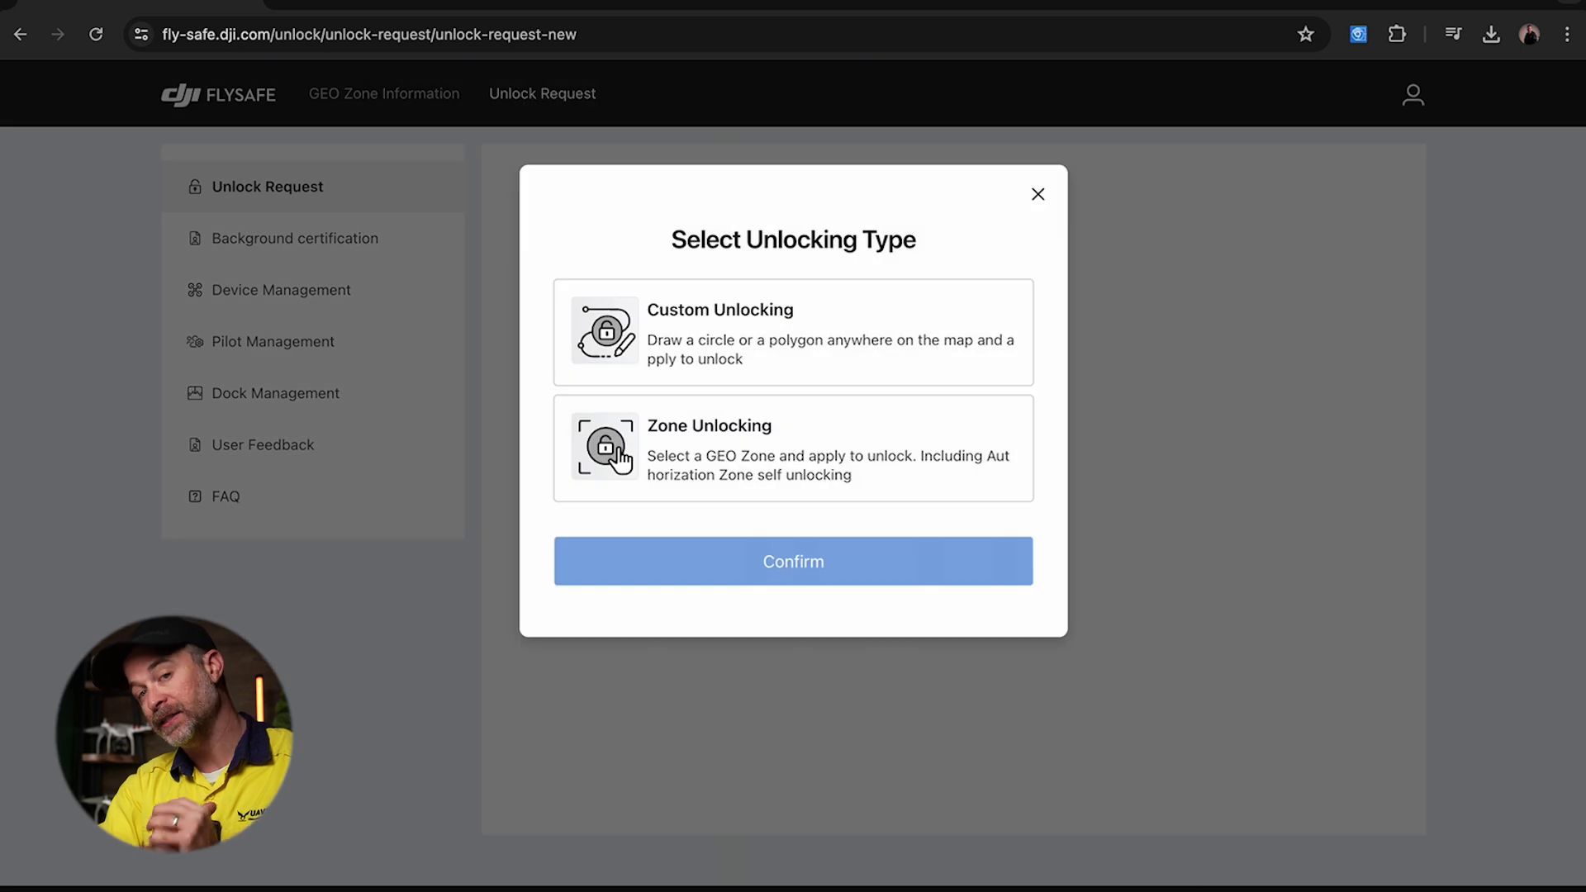
click(736, 330)
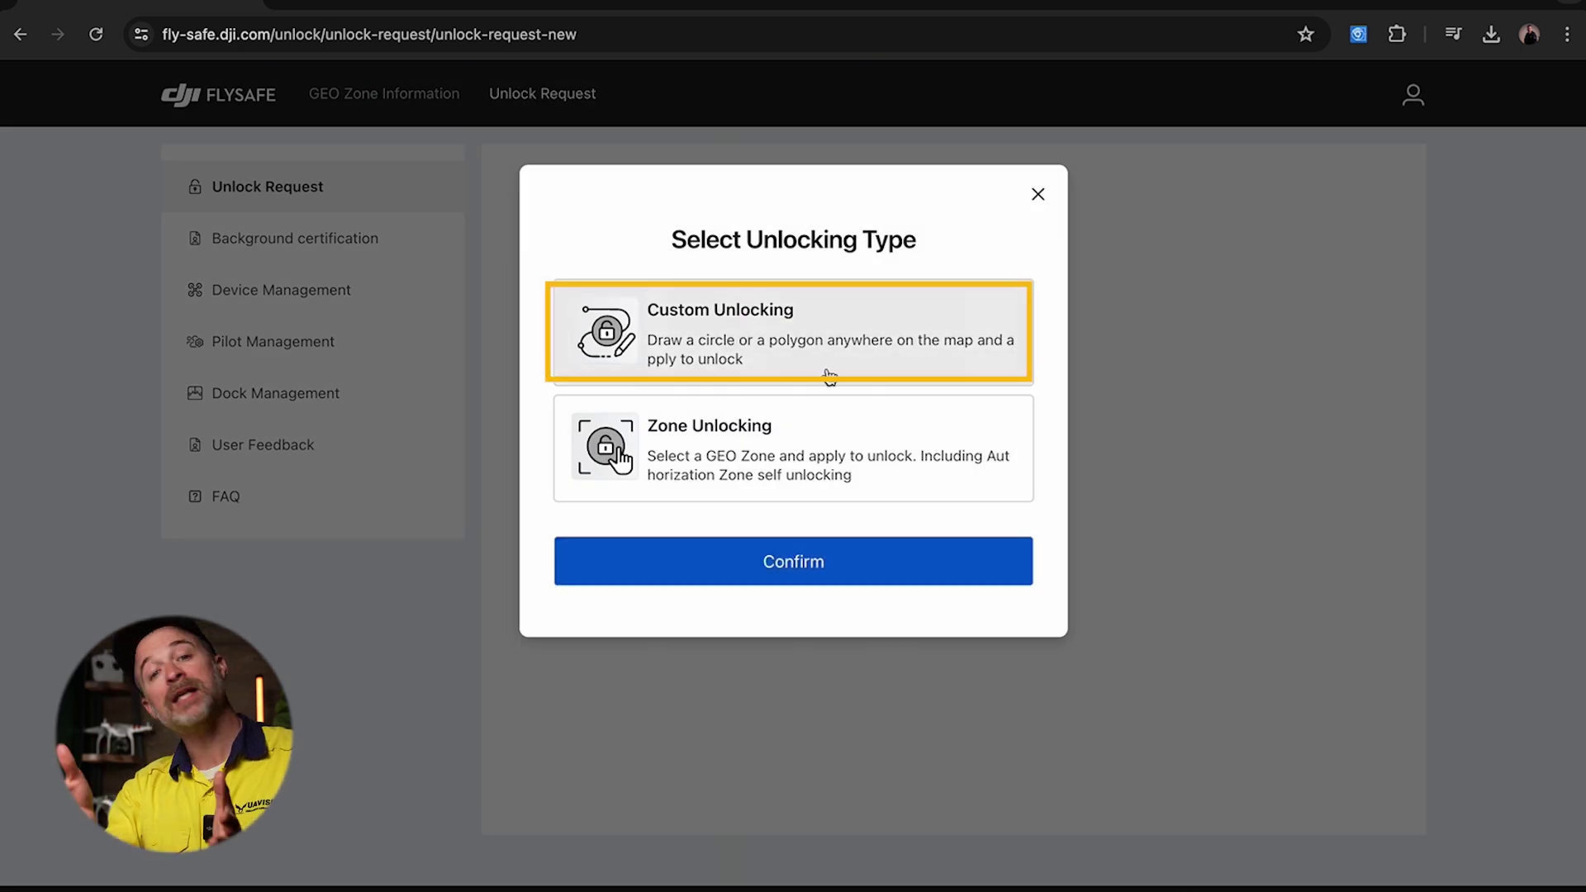
click(786, 560)
- Select both Mavic 3E drones and two pilots, then locate Moorabbin on the details map
scroll(1352, 410, down, 5)
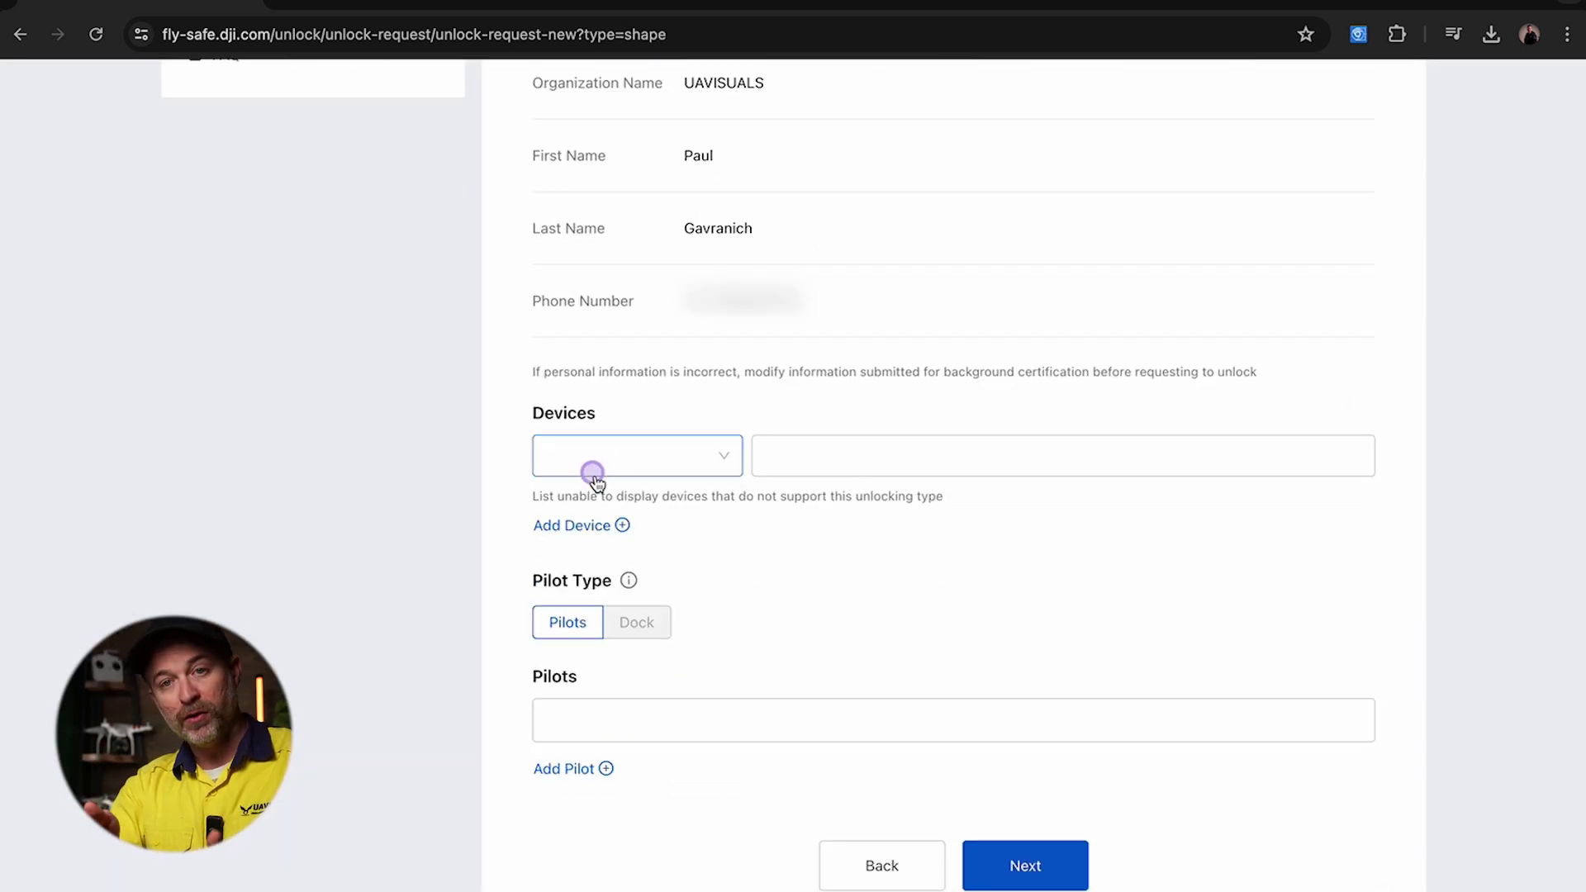
click(592, 456)
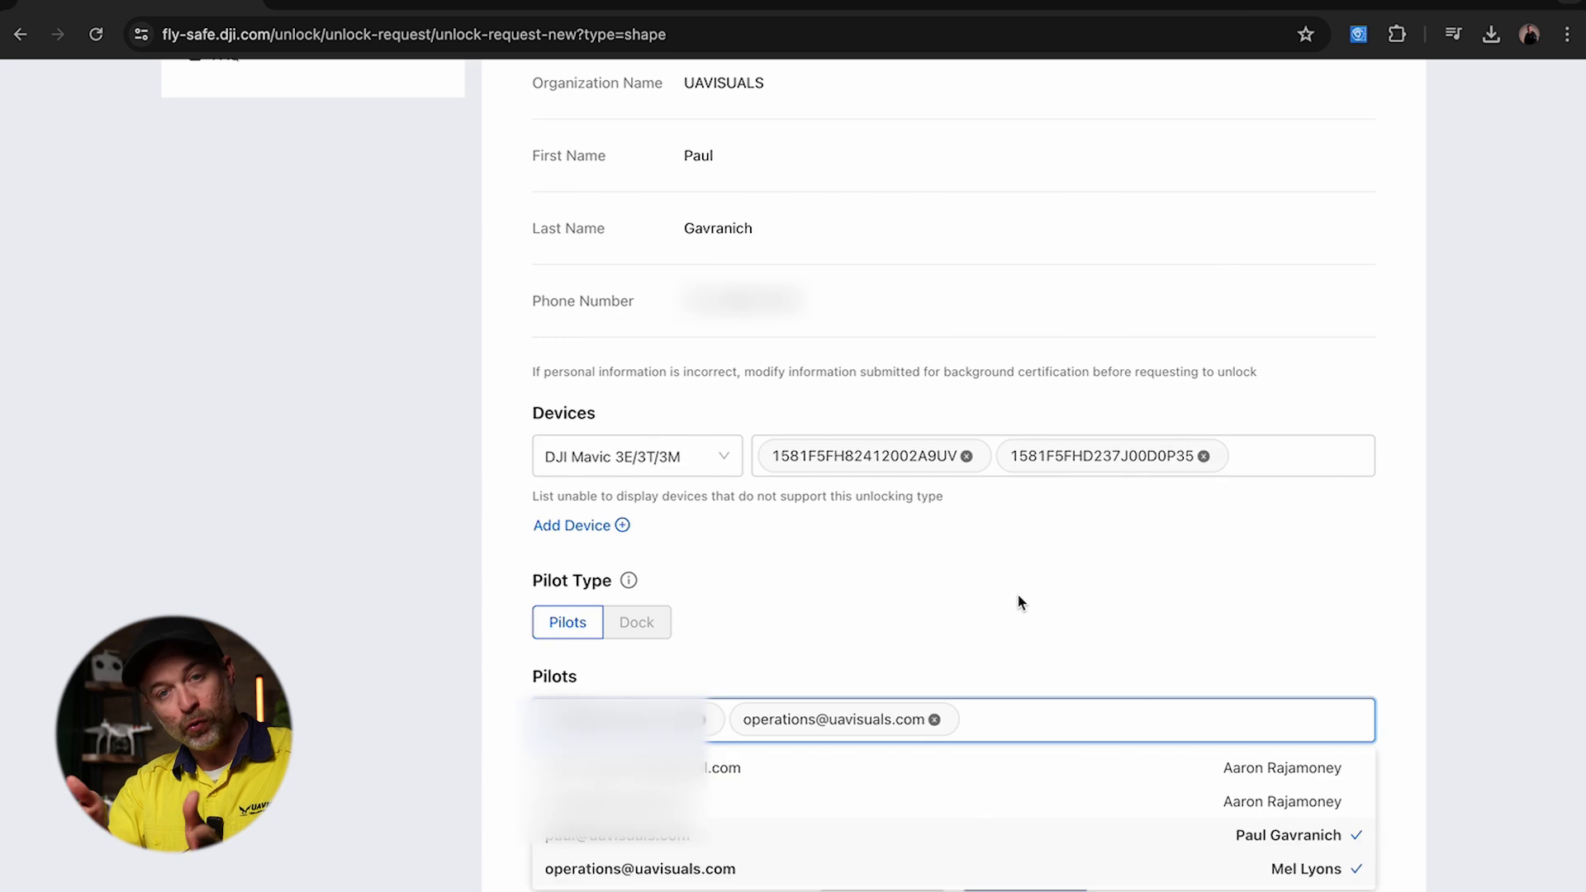
click(1021, 603)
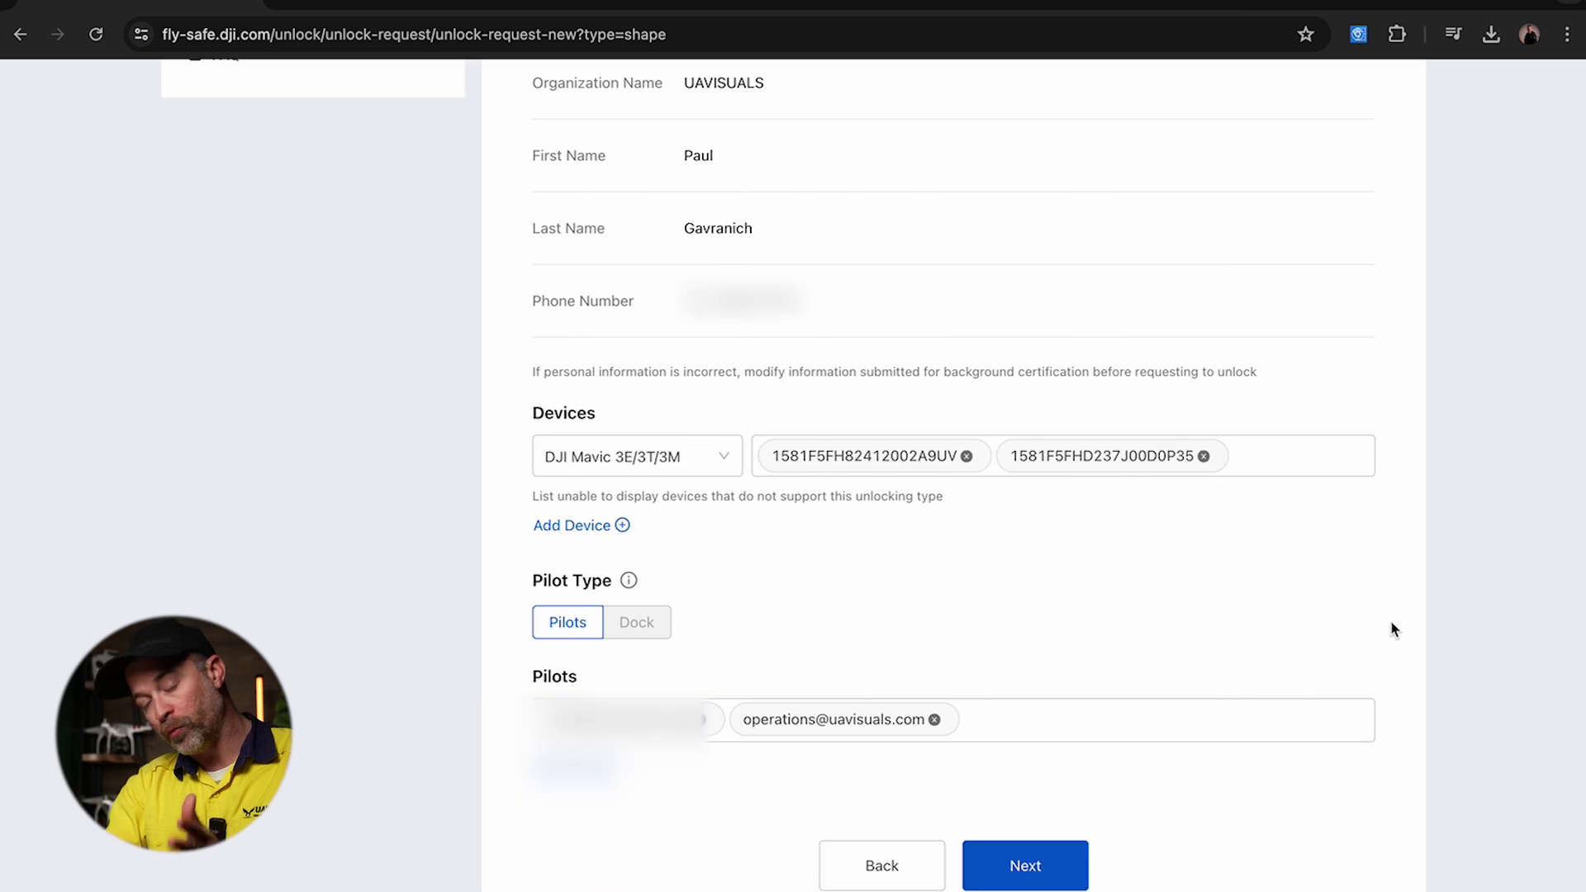
click(1018, 865)
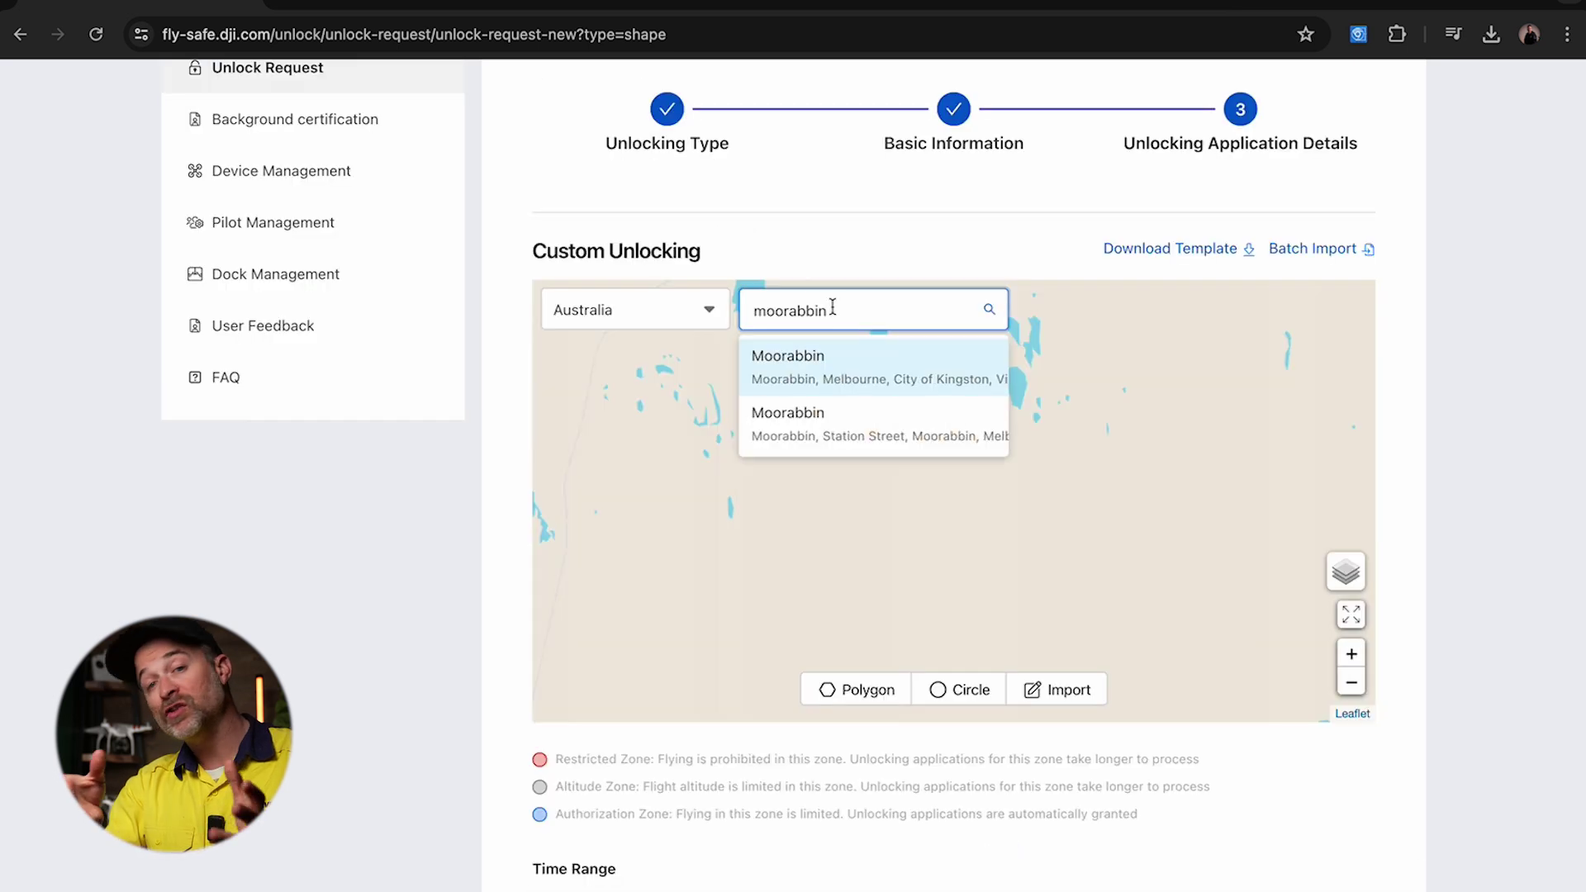
click(839, 361)
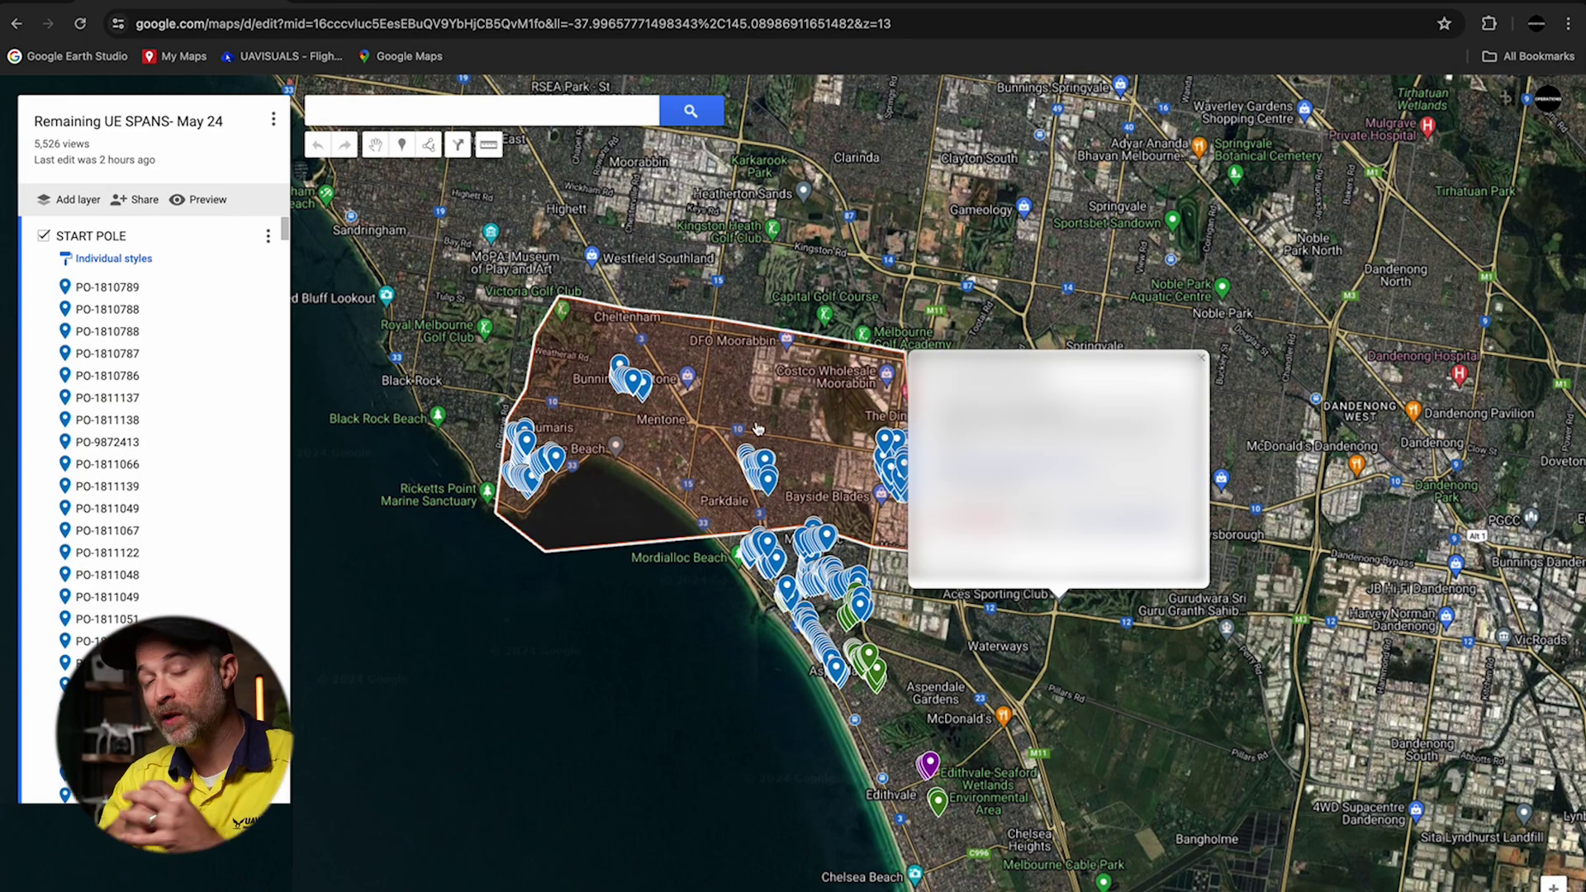
- Close the work-area info popup and zoom in on the Mentone–Parkdale outline
click(1202, 357)
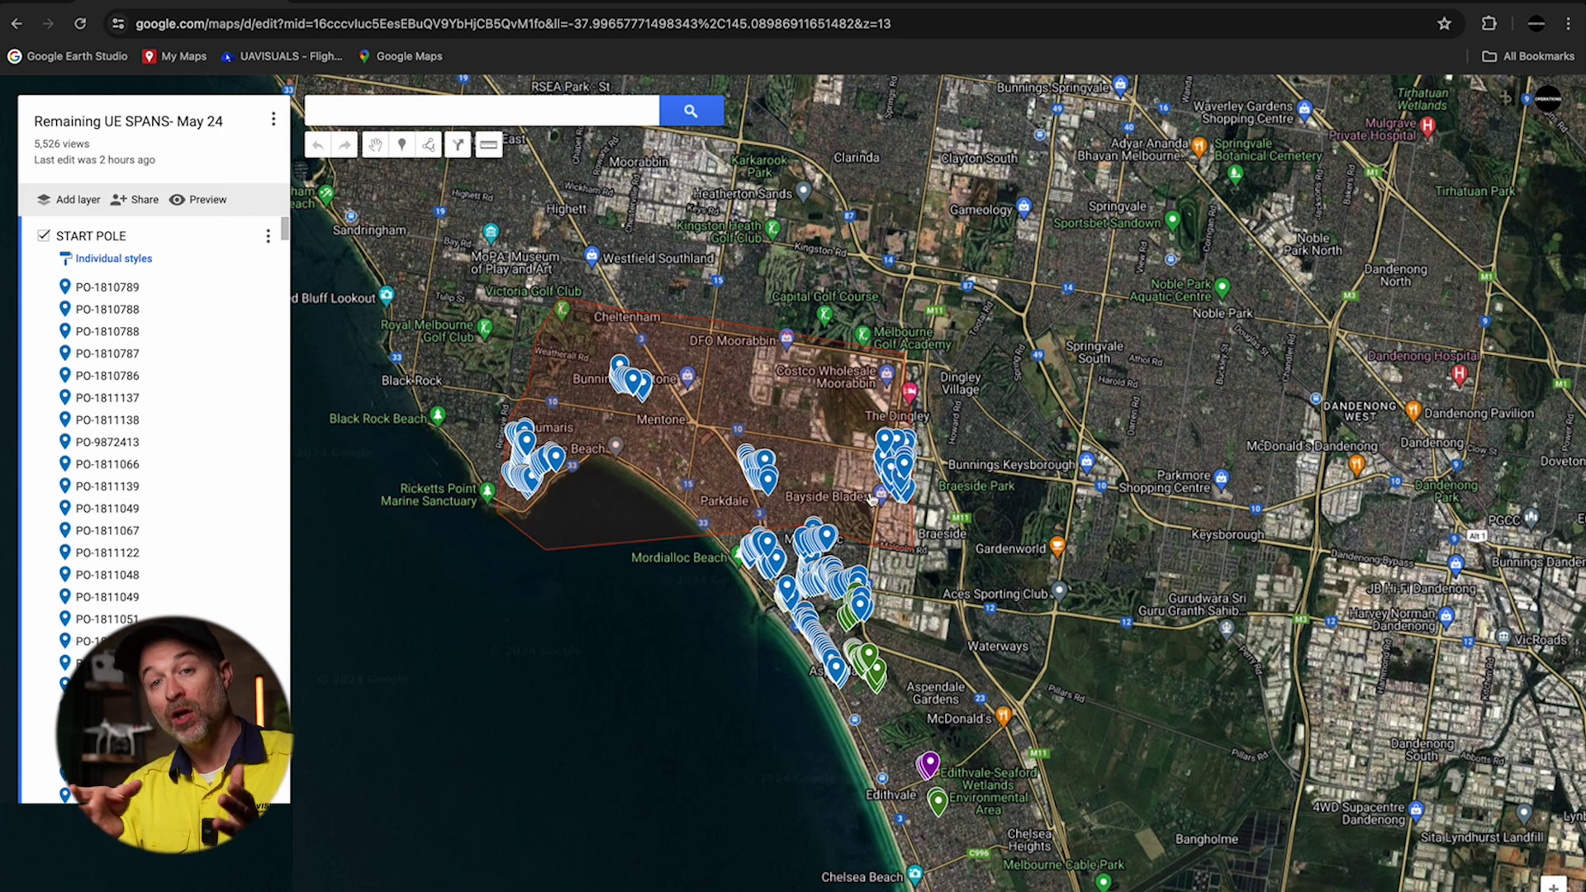
scroll(892, 467, up, 1)
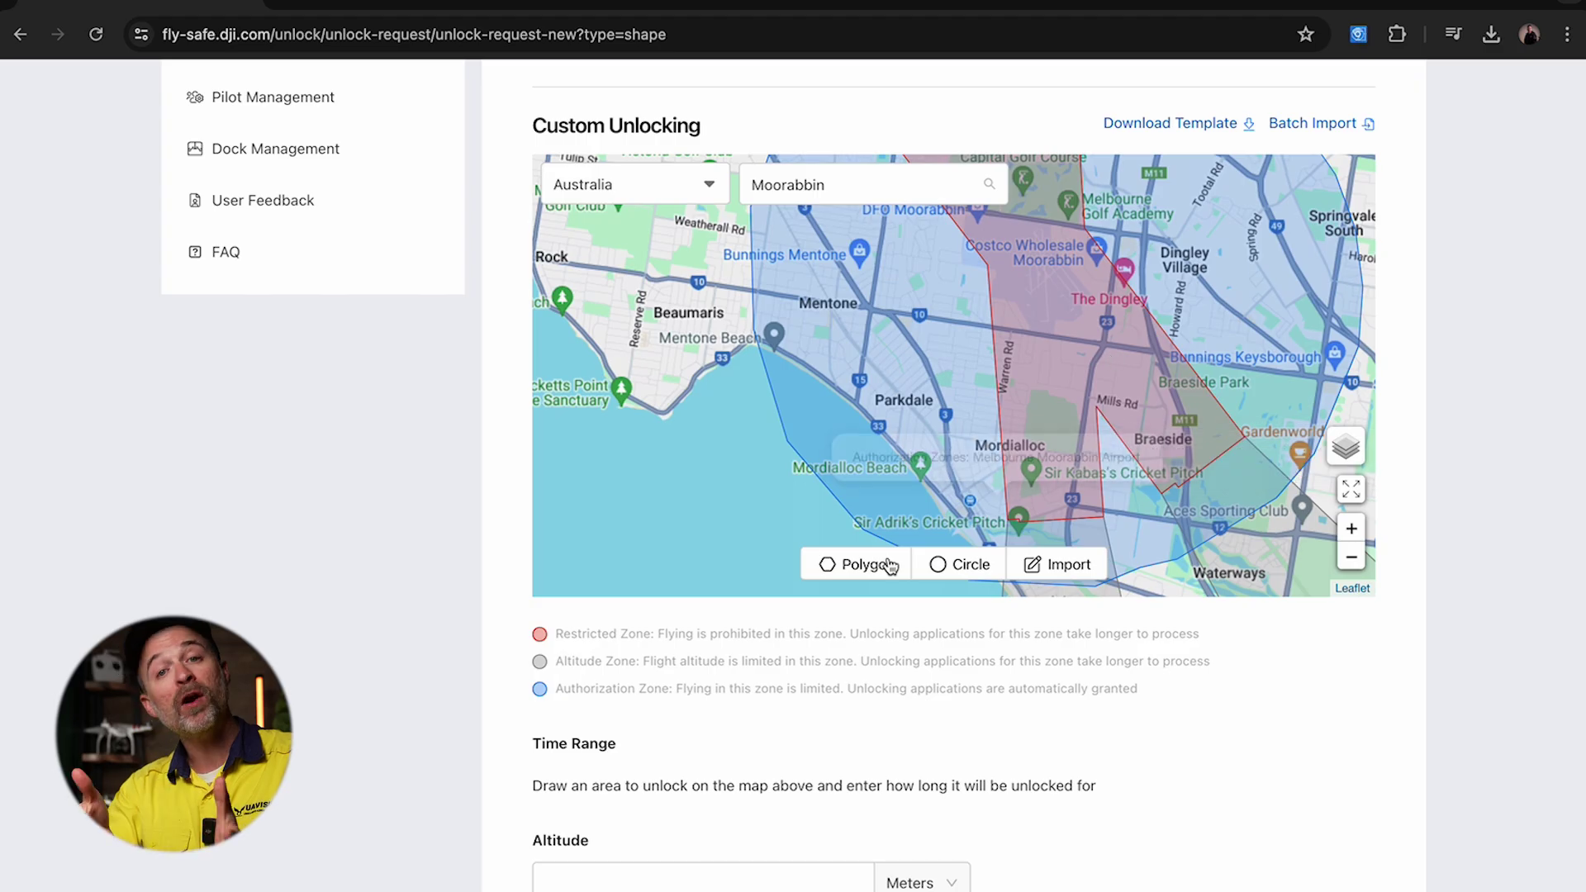
- Draw a five-point polygon beside Moorabbin Airport's restricted zone and start naming it Braeside
click(863, 567)
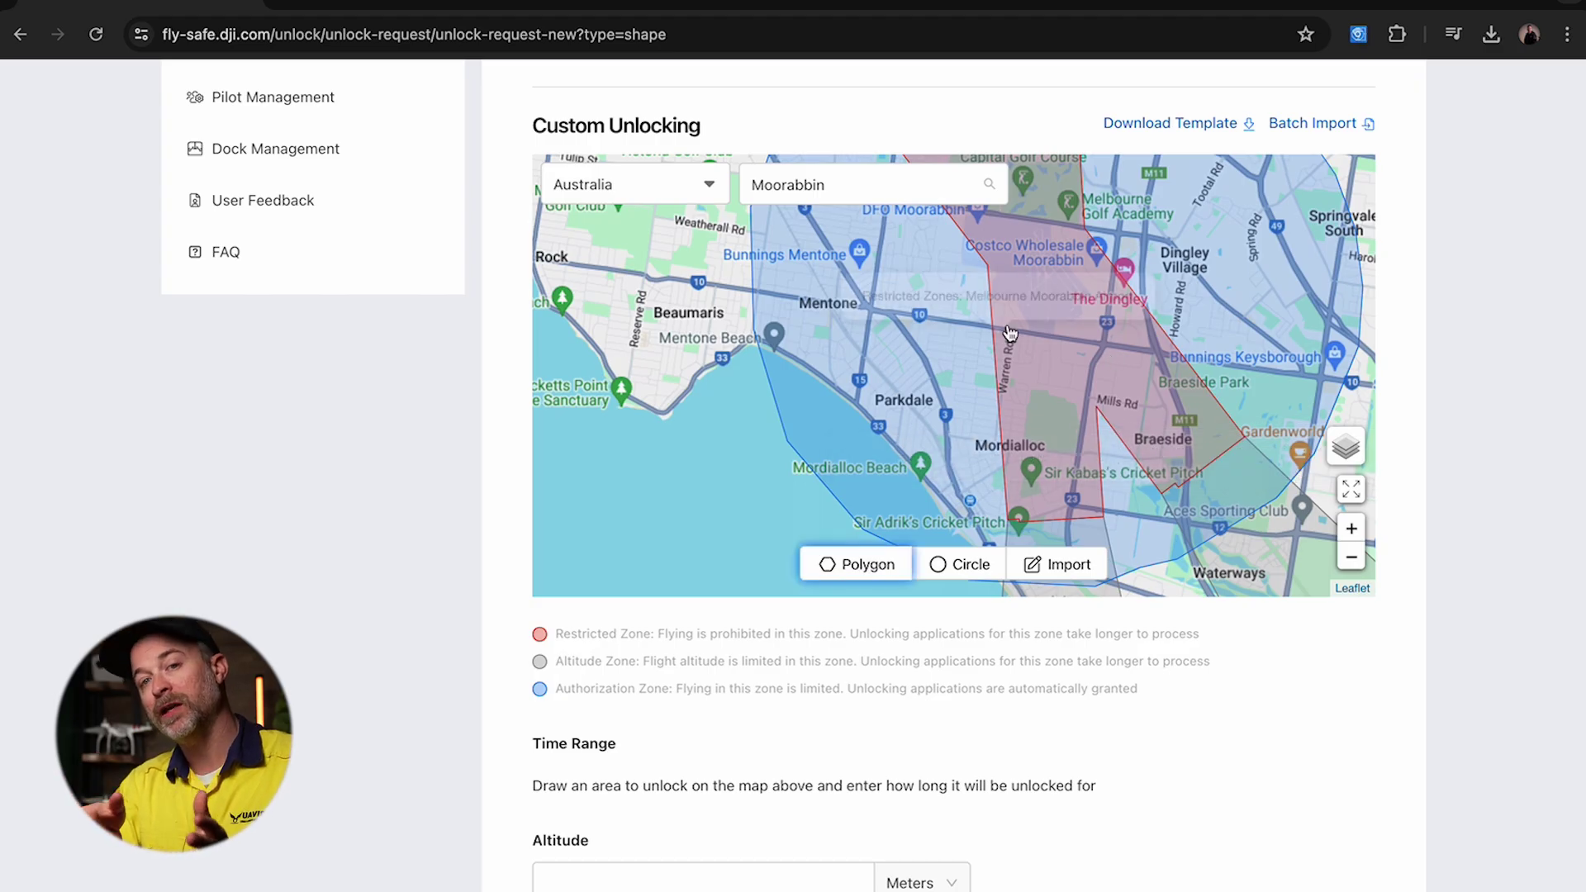
click(1067, 322)
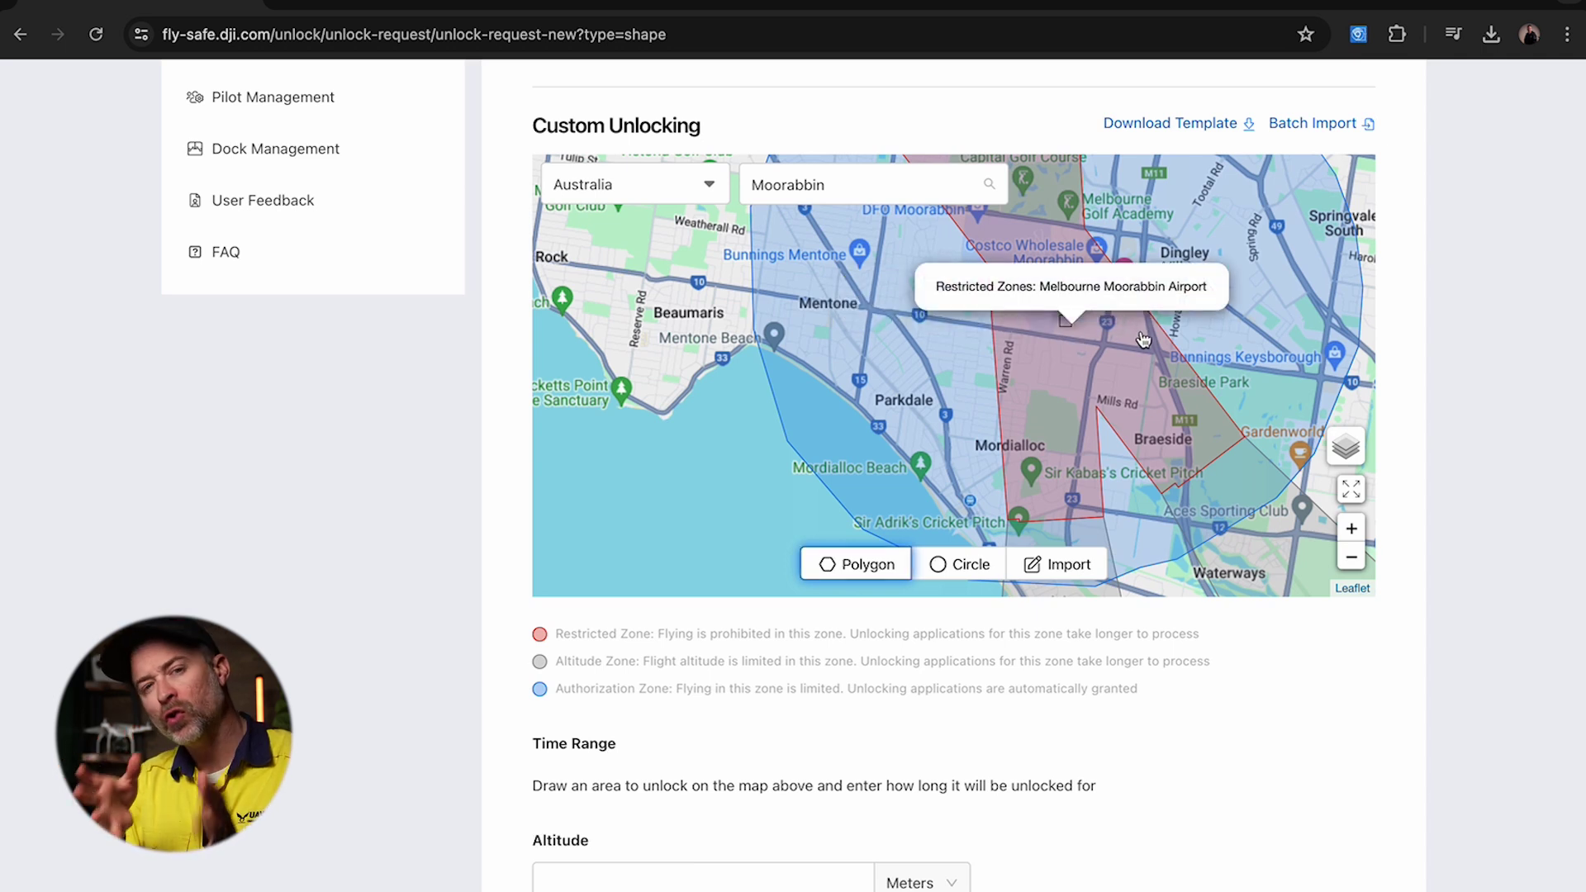
click(1163, 328)
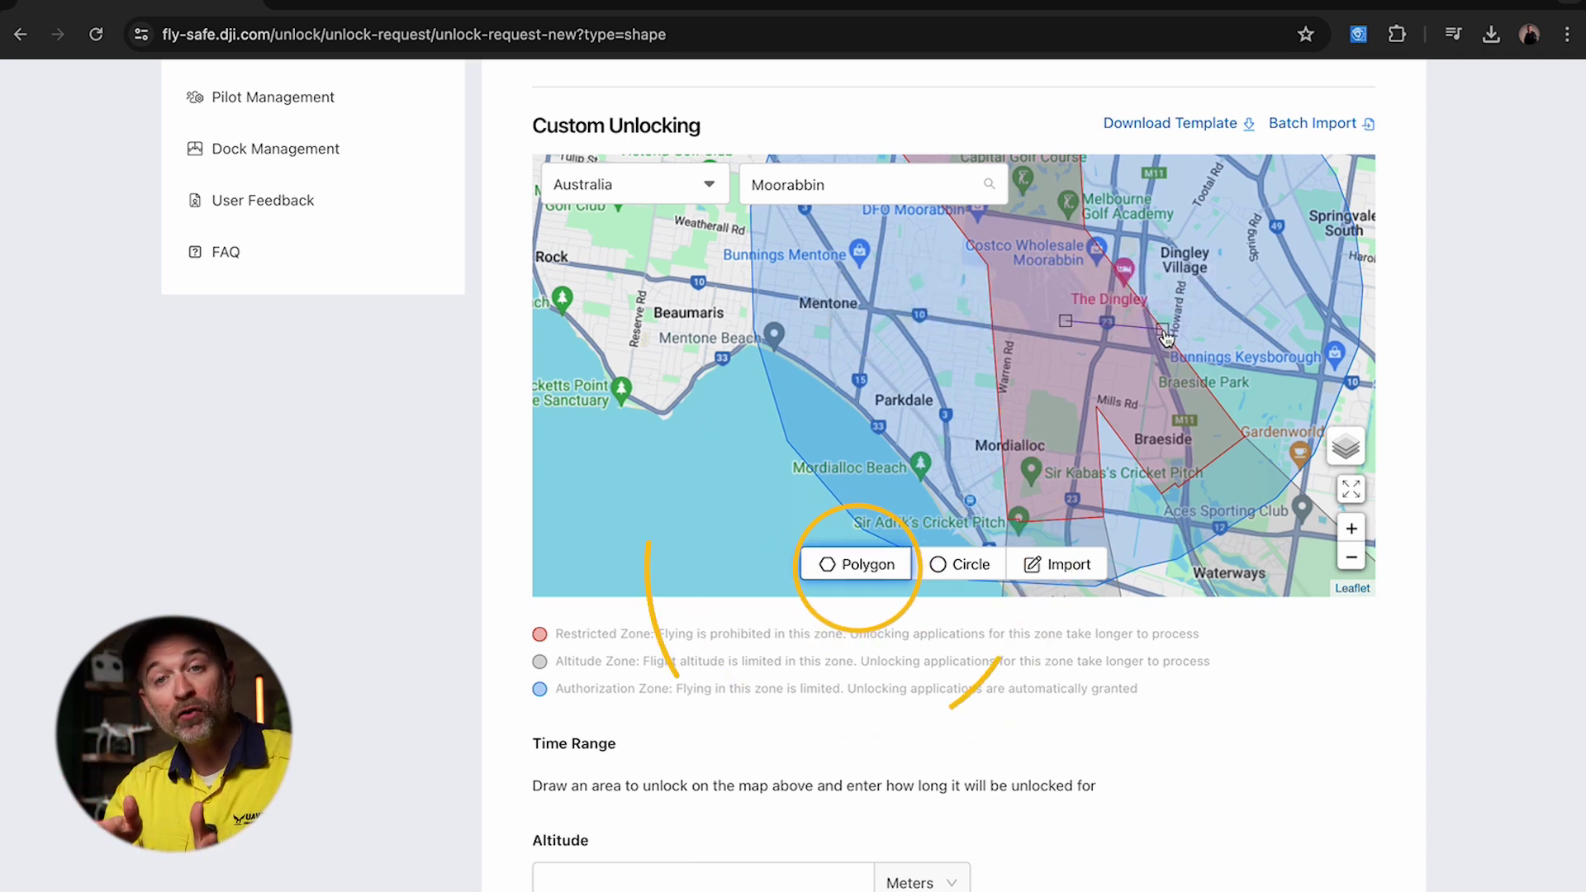
click(1143, 412)
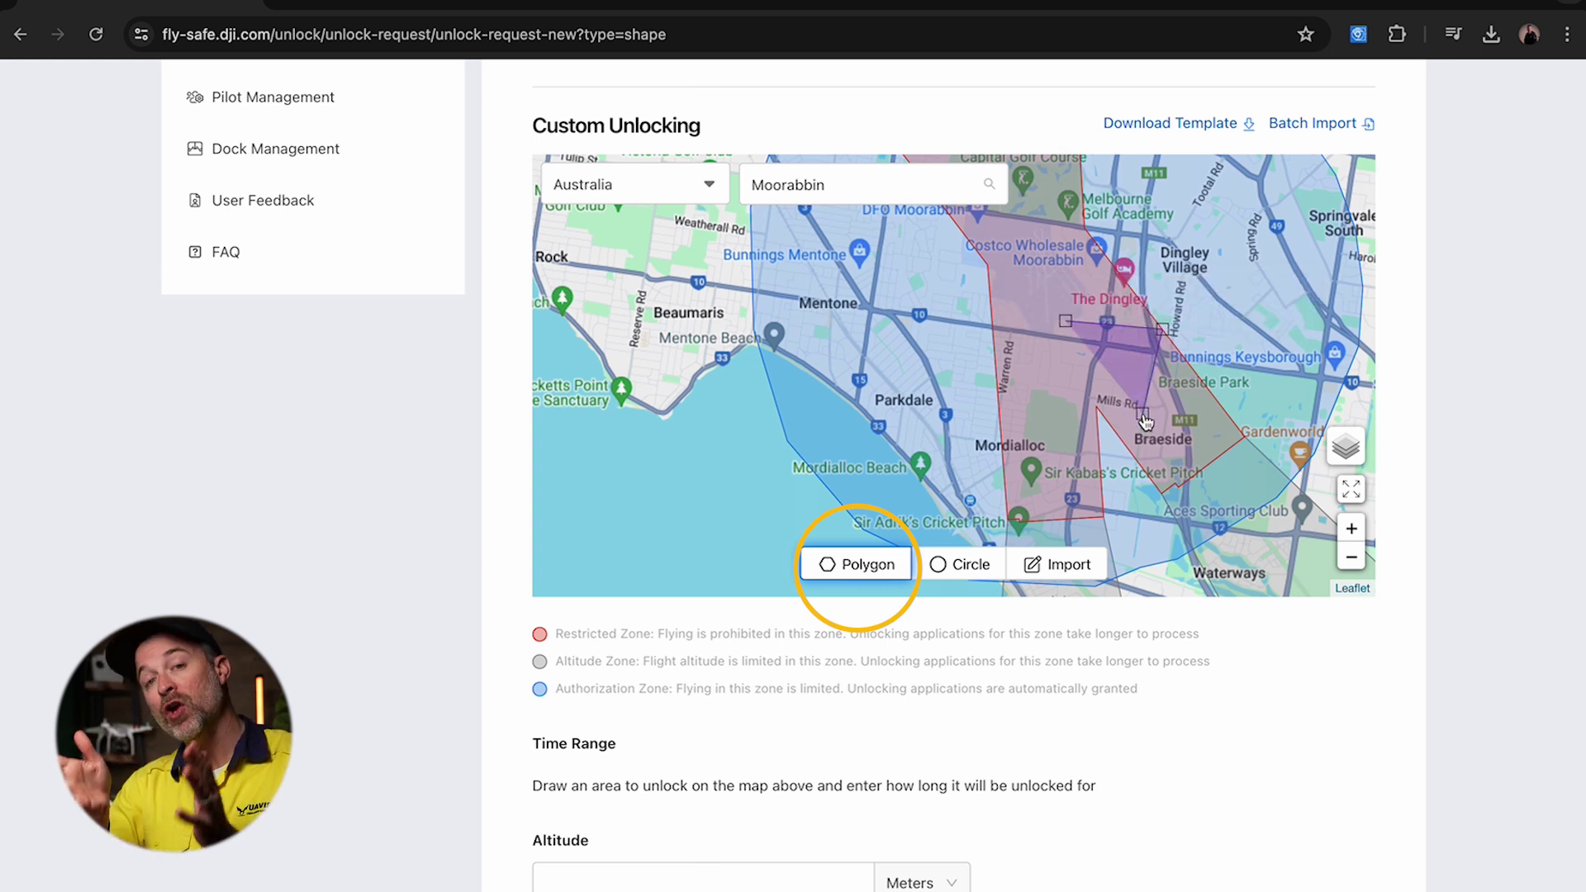
click(1037, 400)
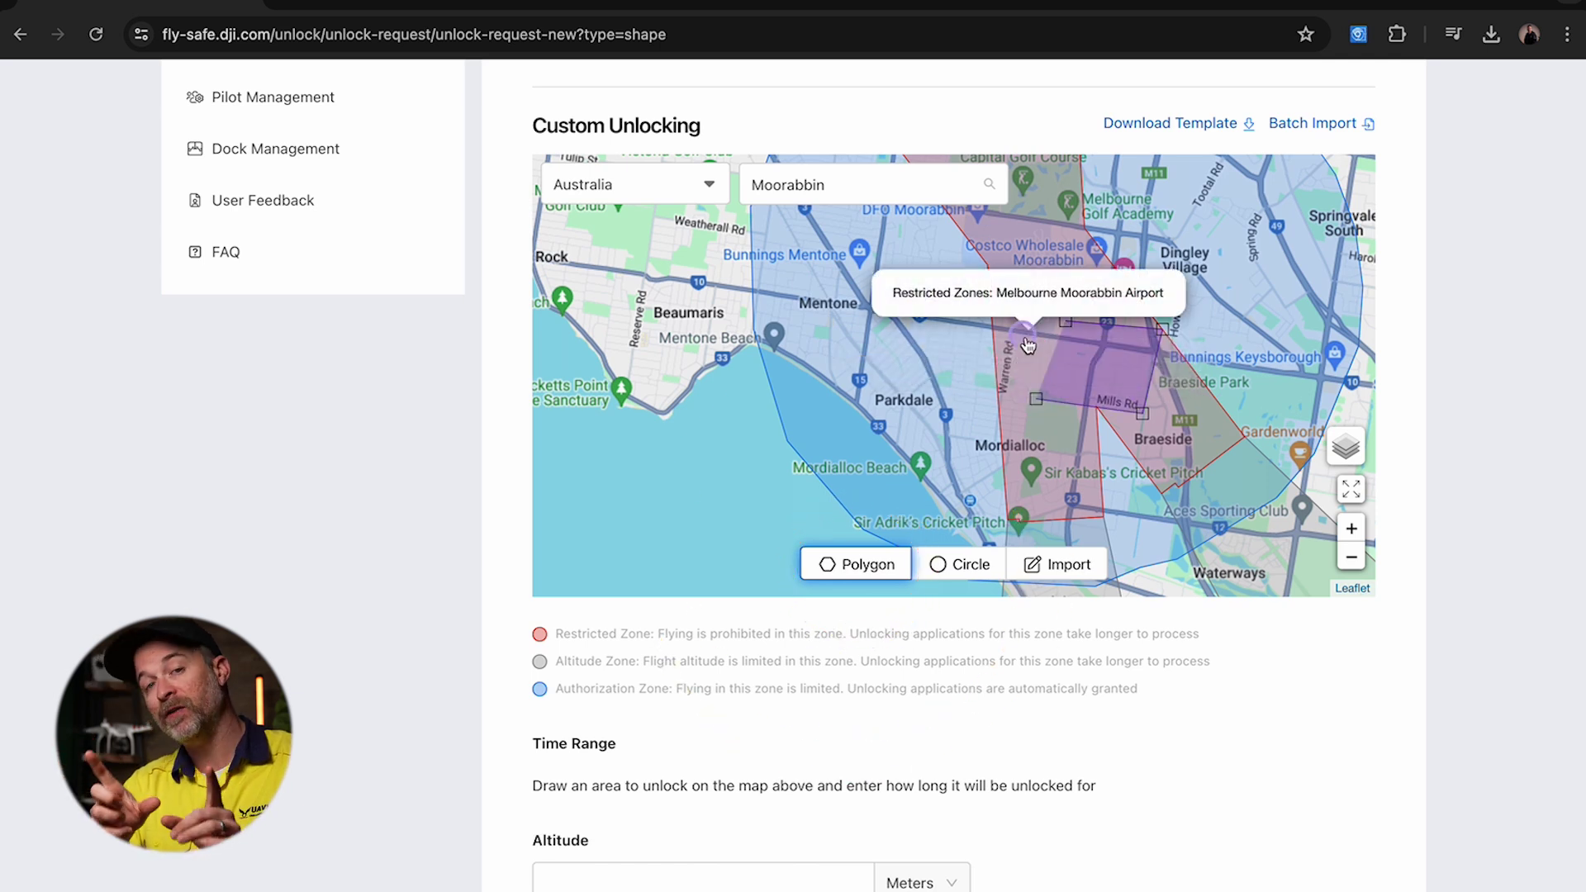
click(1027, 340)
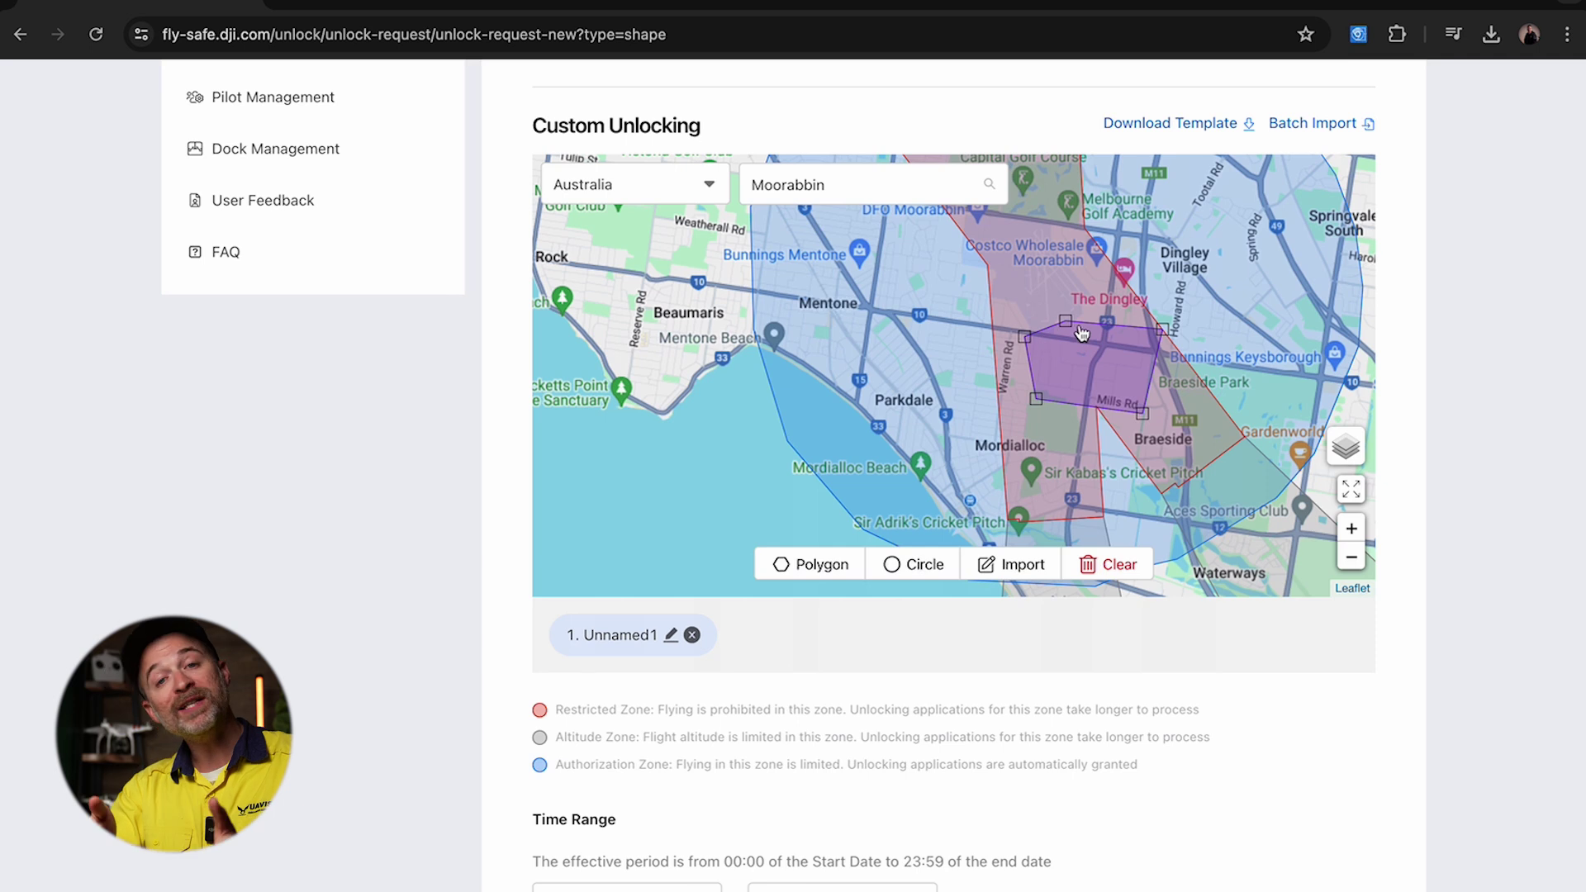
click(672, 636)
text(Braes)
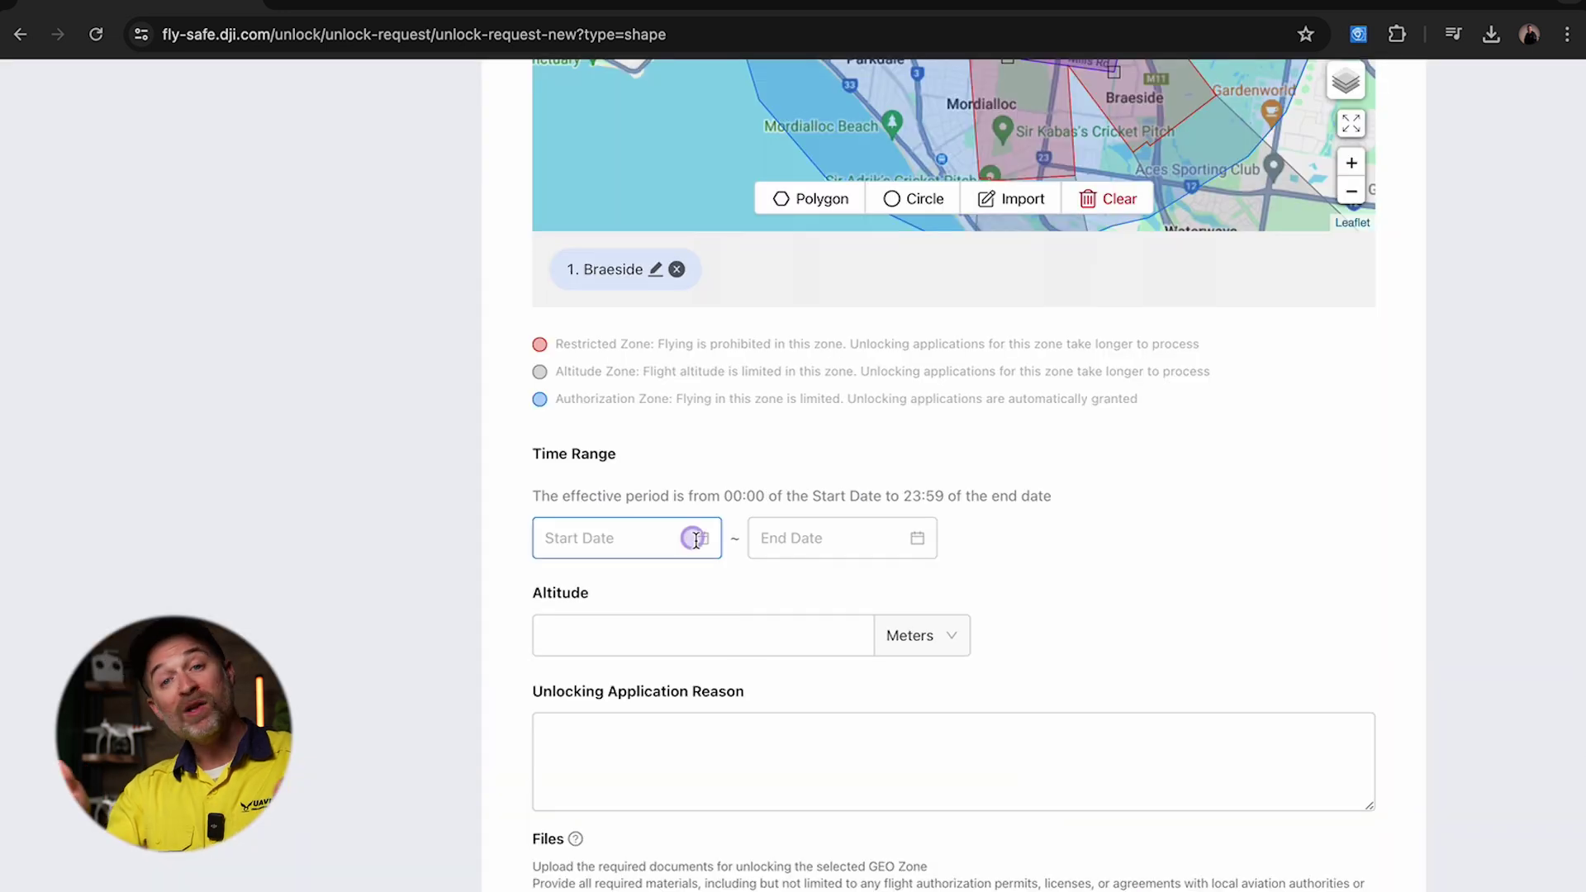
- Set the request period from 9 July 2024 to 31 October 2024
click(690, 538)
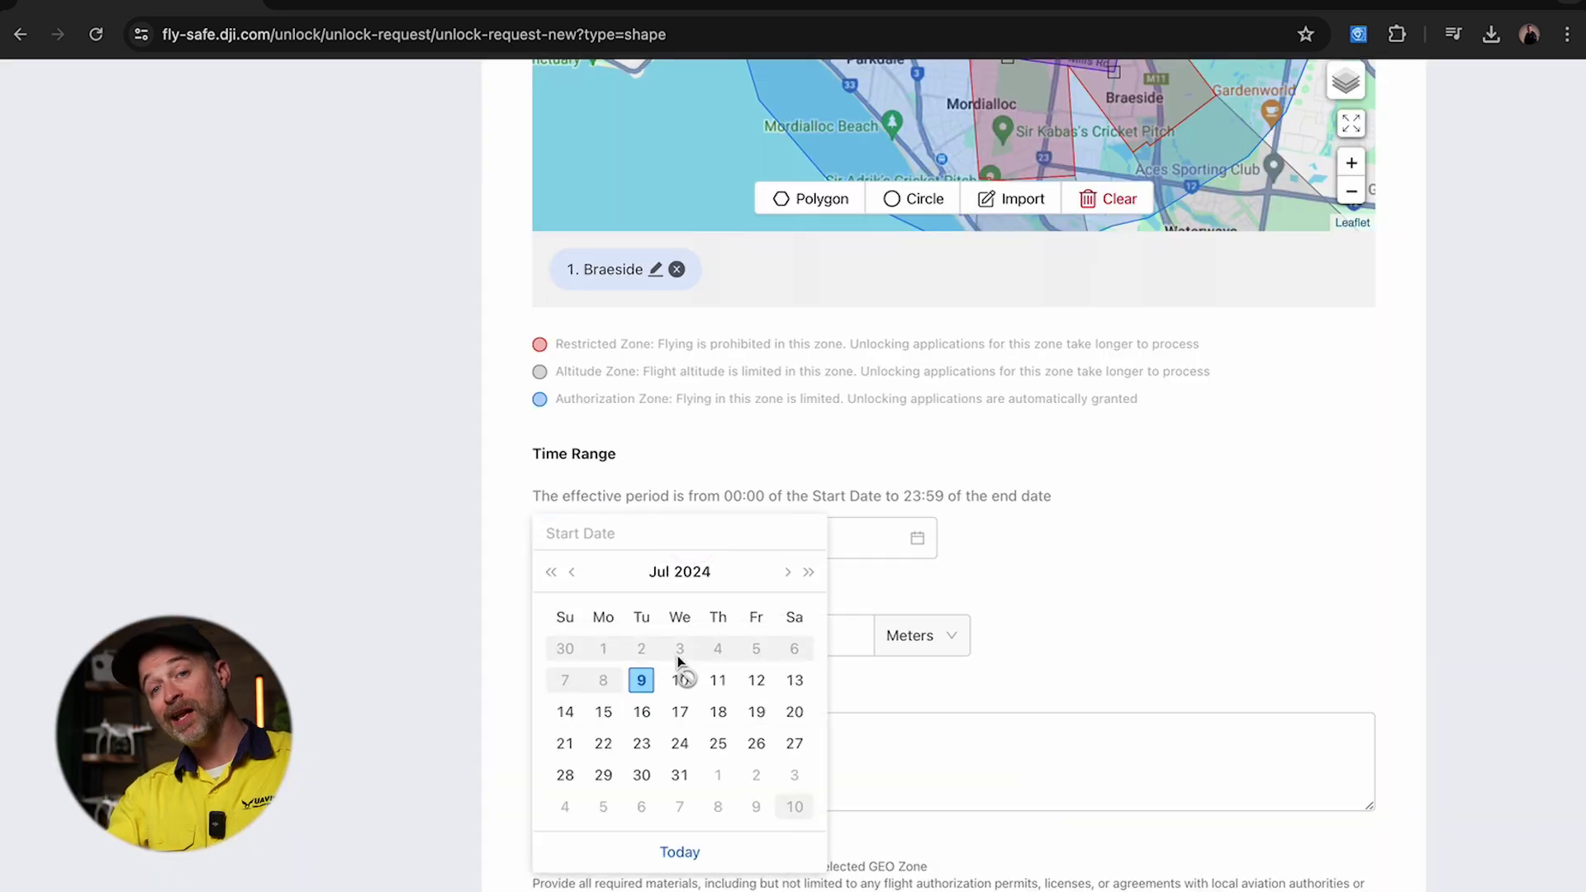
click(642, 681)
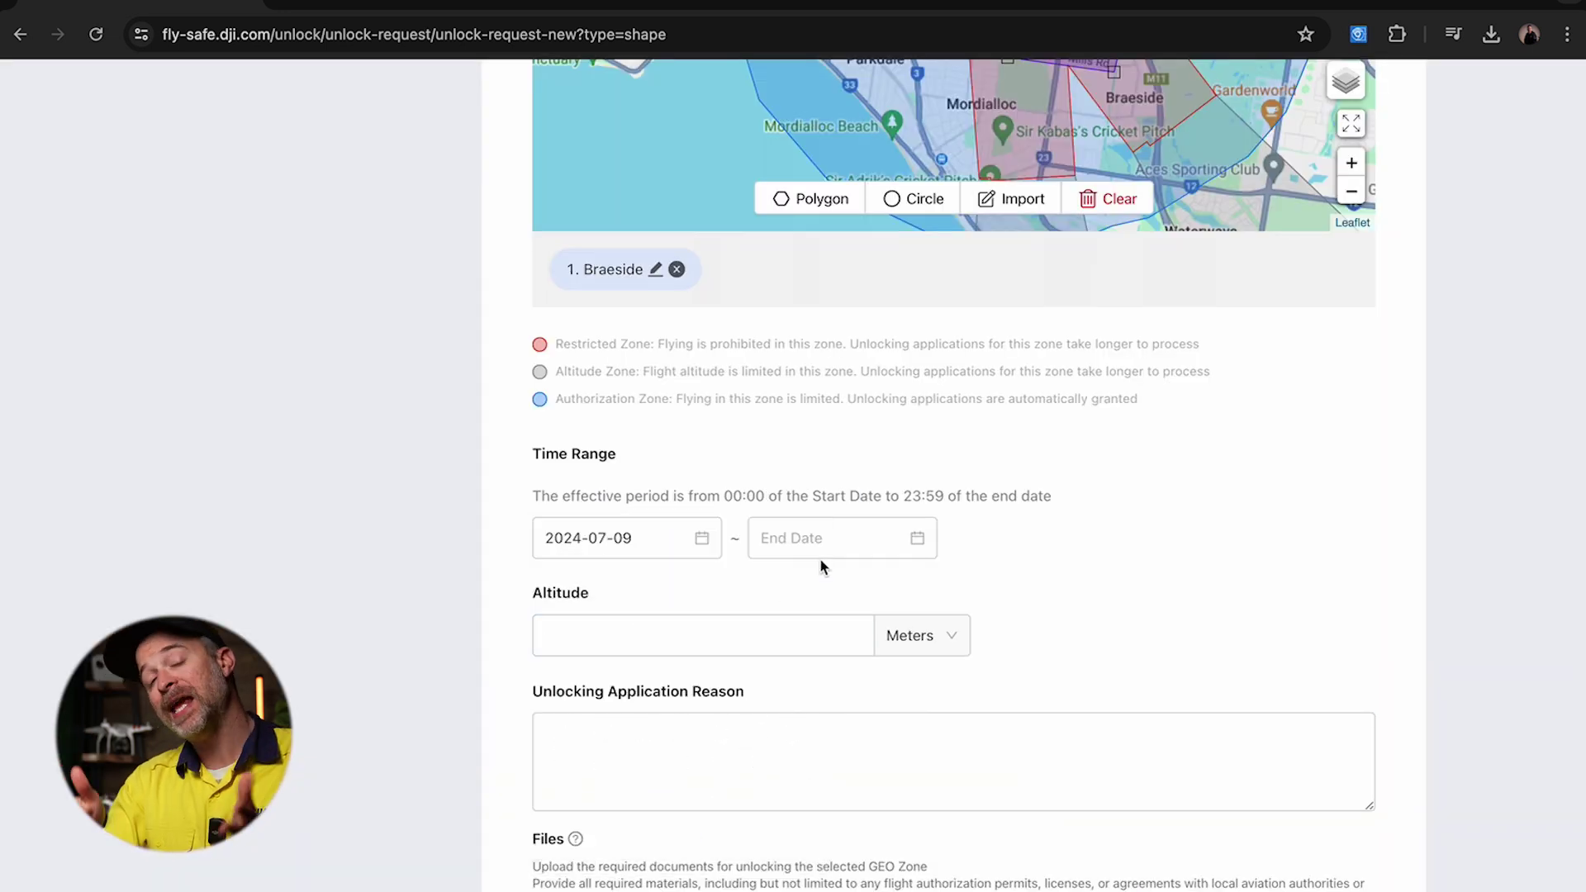
click(924, 540)
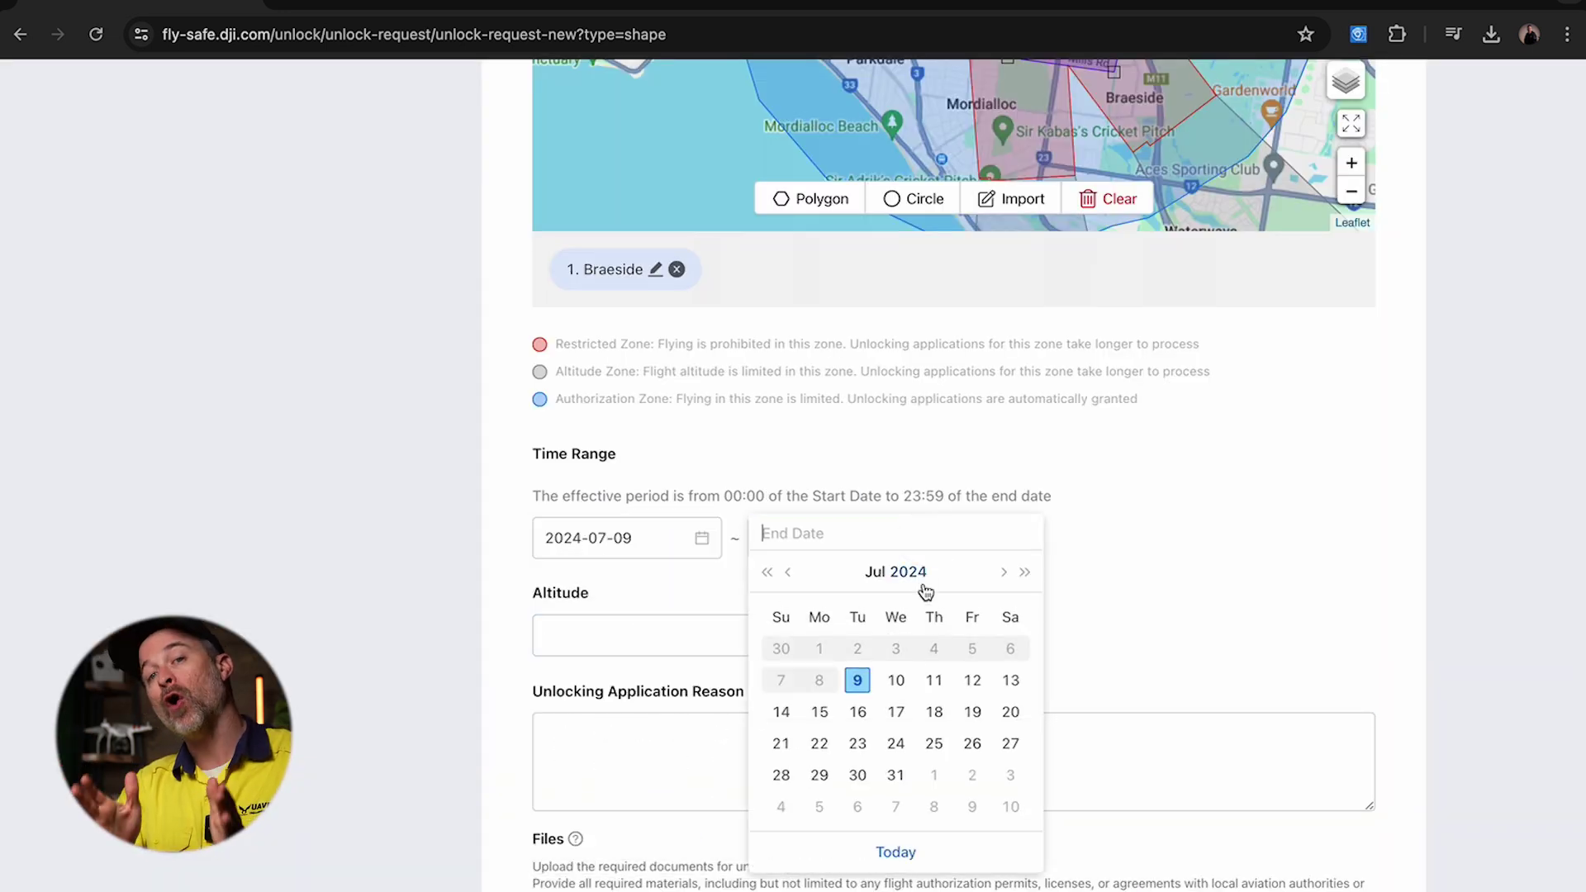
click(1007, 573)
click(1007, 573)
click(1007, 572)
click(931, 781)
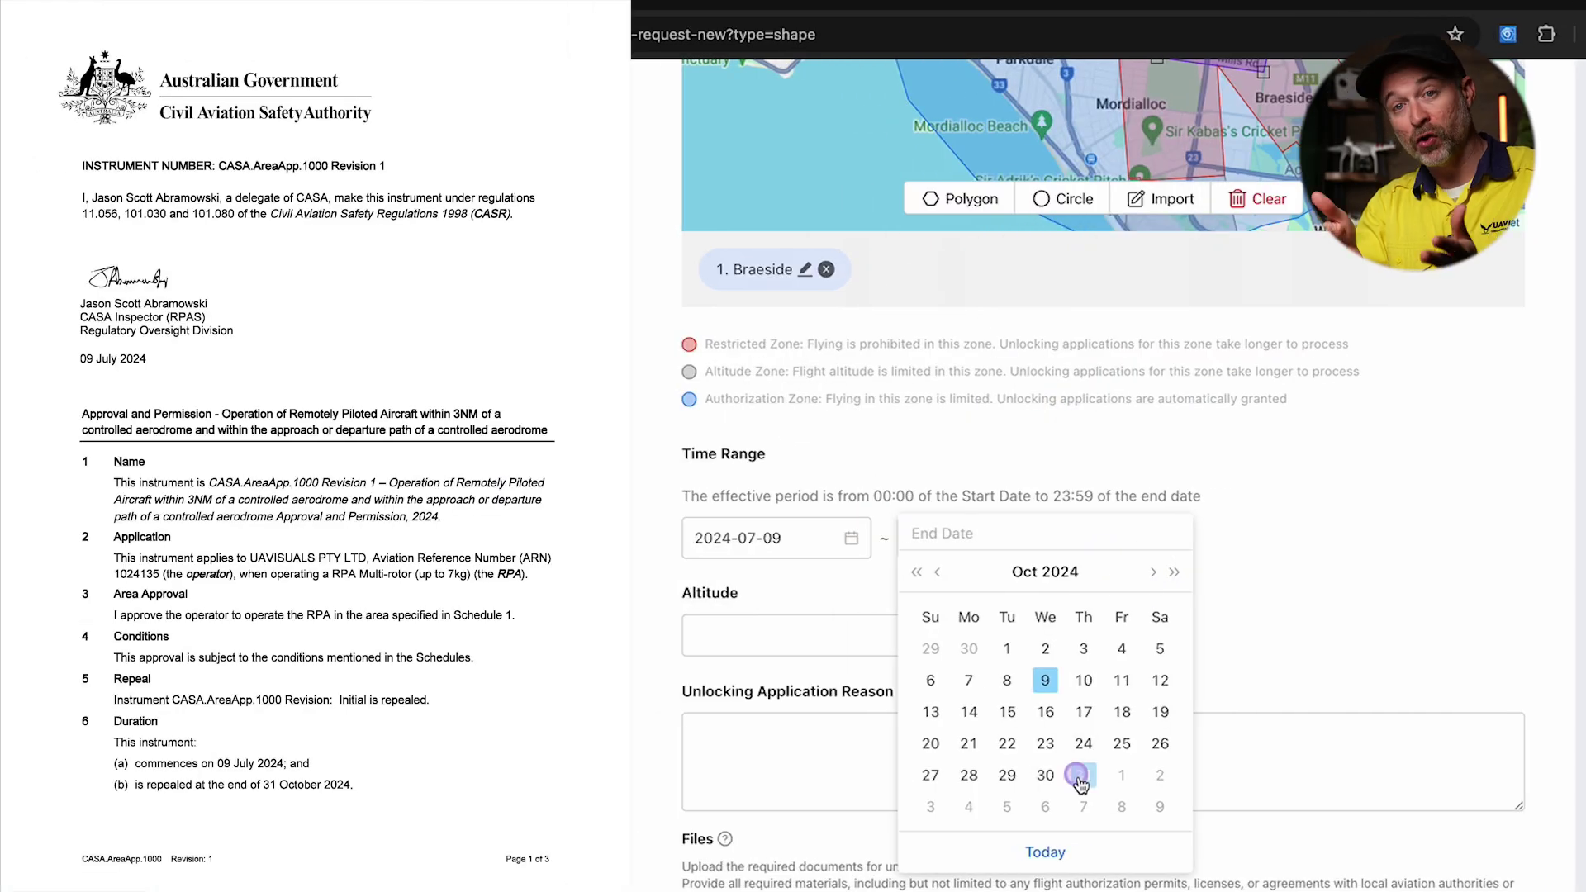
- Set the maximum altitude to 20 meters
click(787, 629)
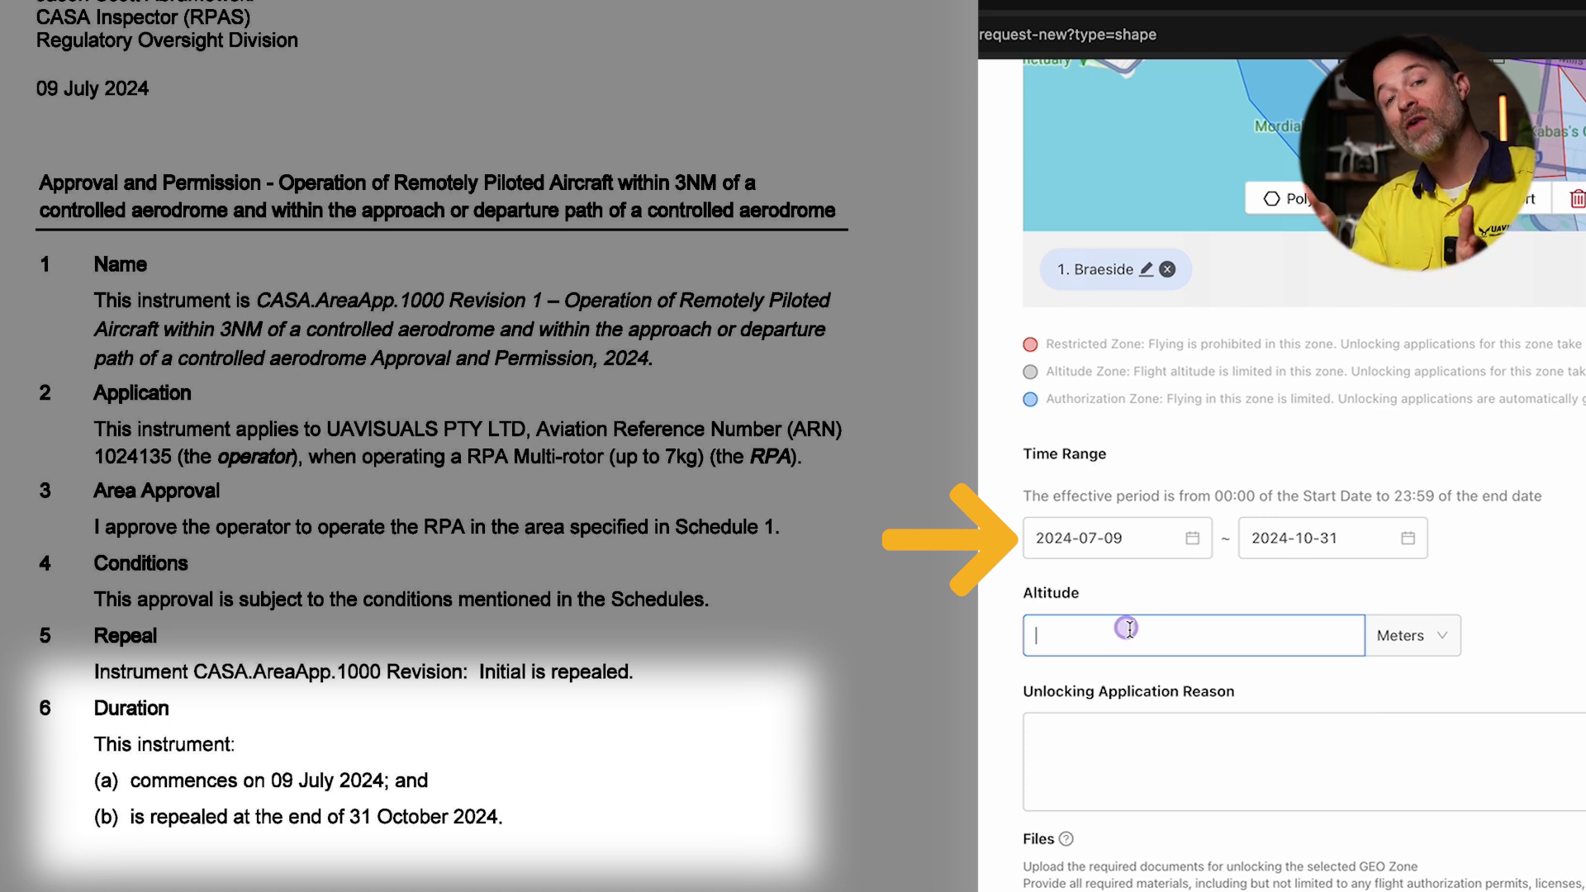
text(20)
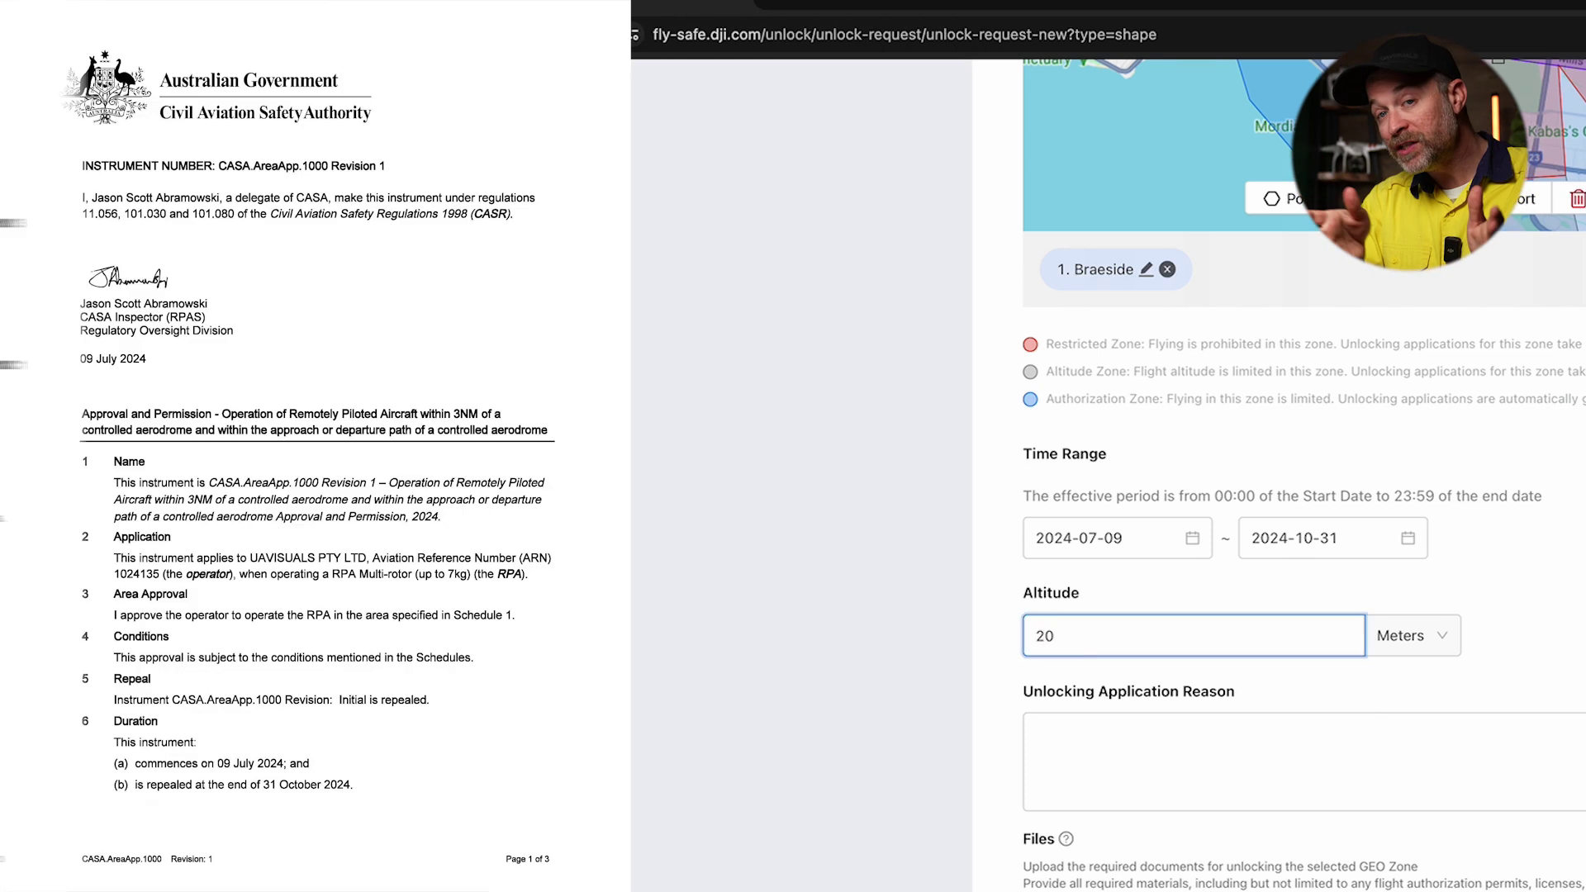
click(1289, 776)
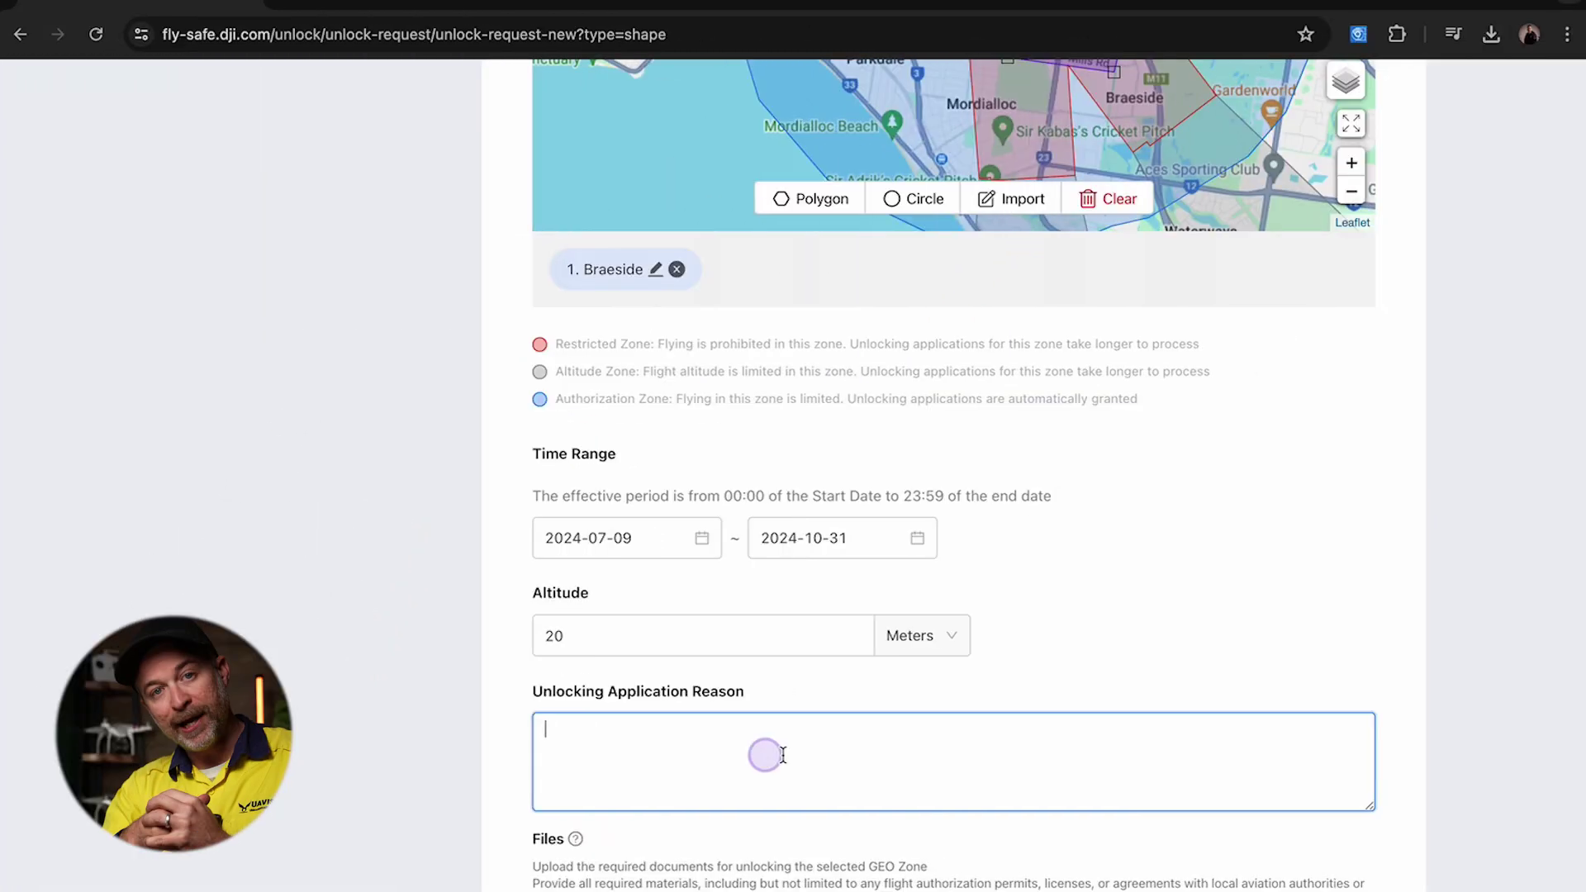
- Give the reason Residential Powerline Inspections, attach the RPAS2024 approval PDF, and submit
text(dential)
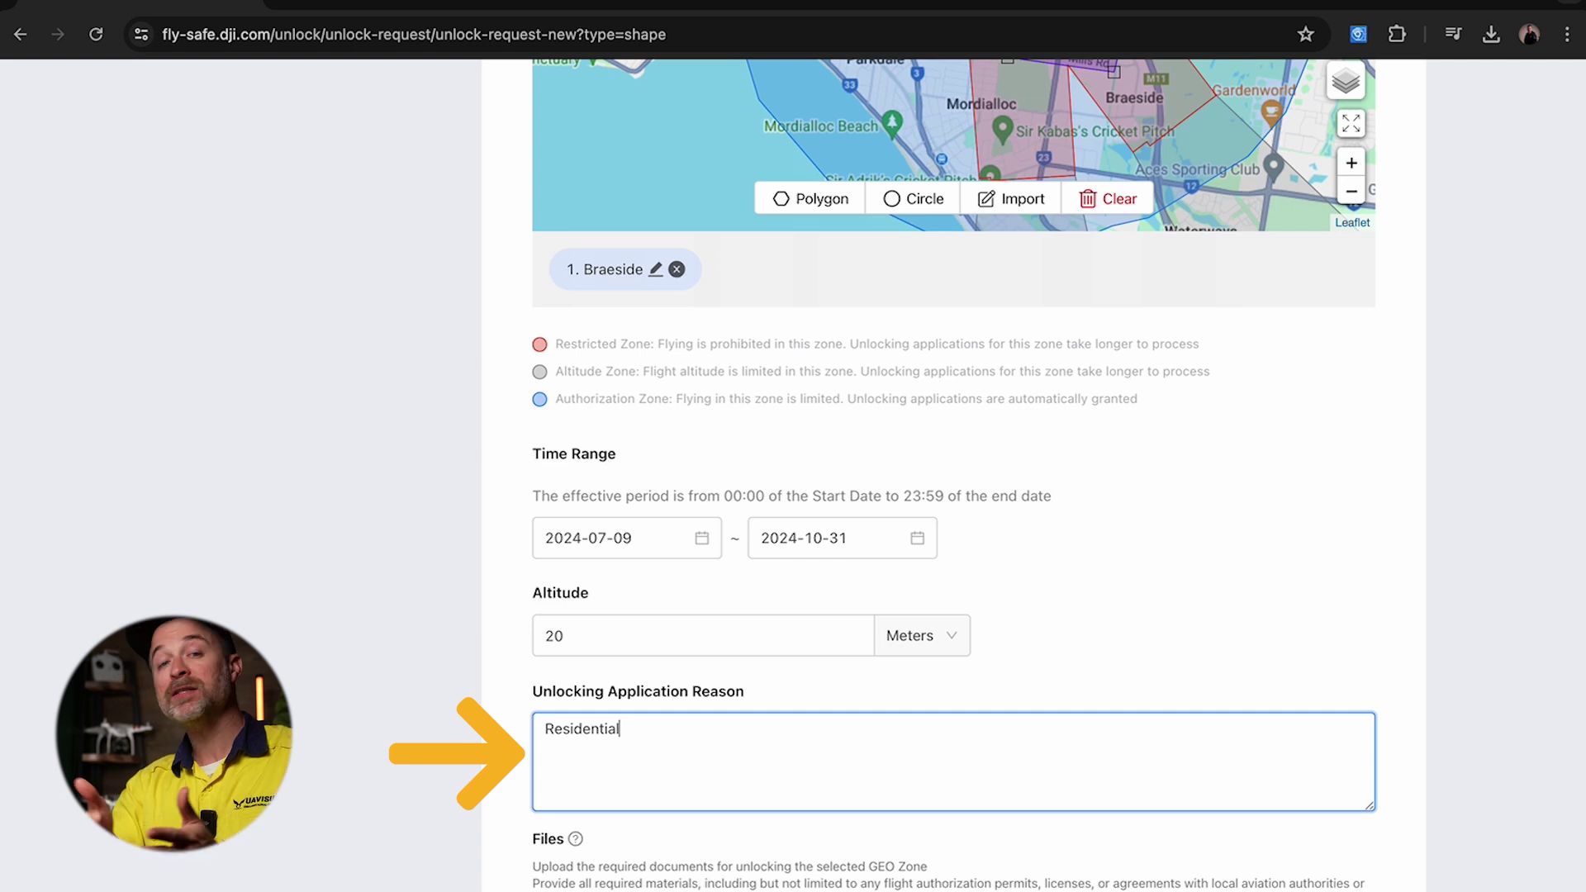
text( Powerline Inspections)
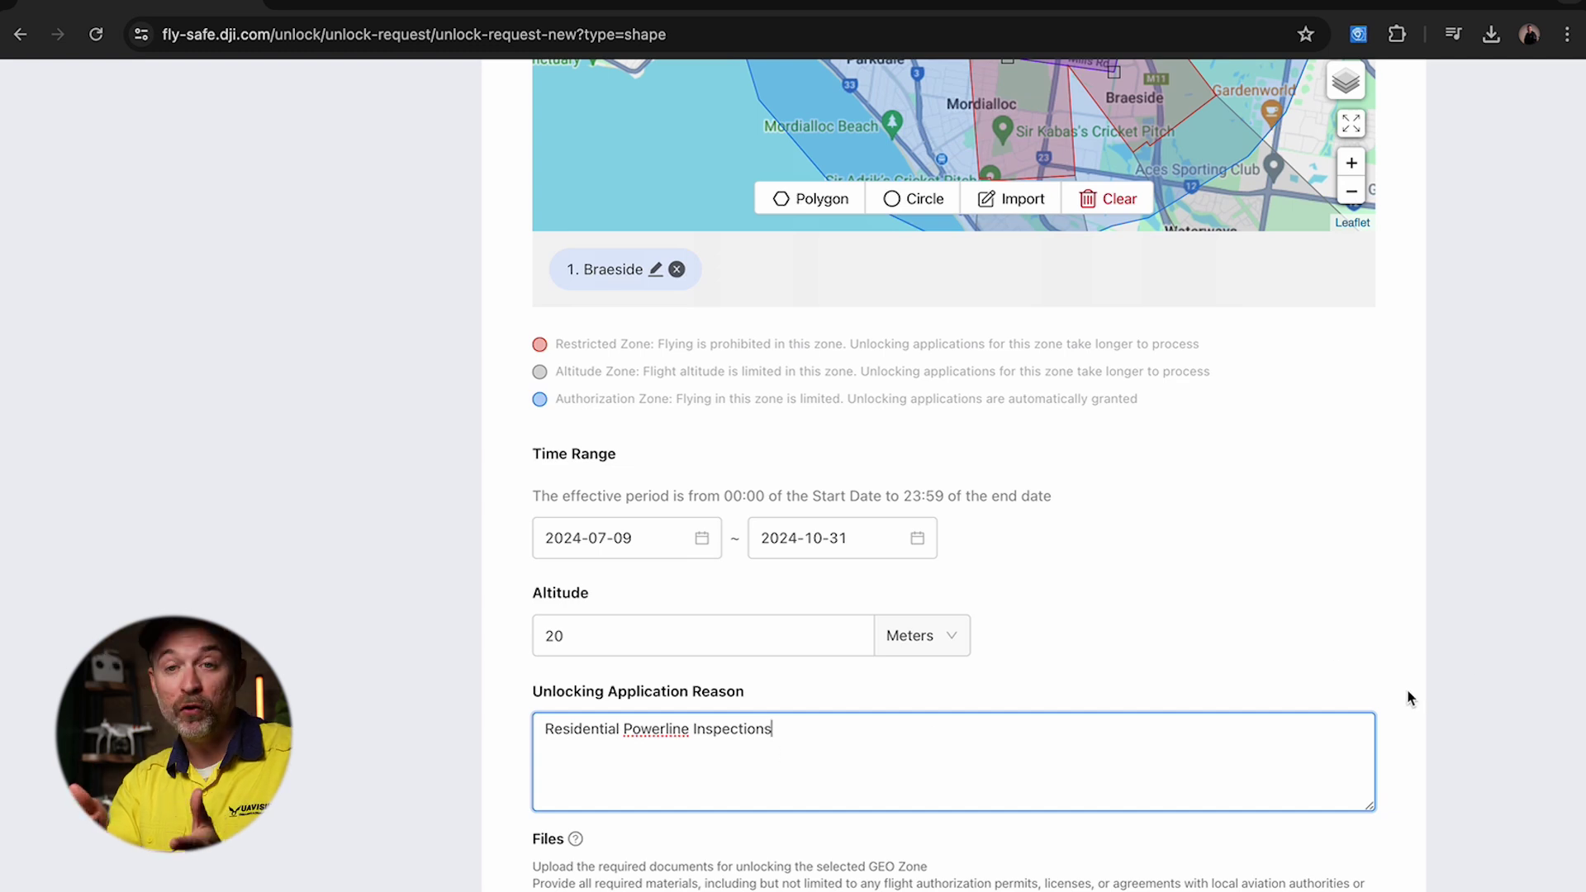
scroll(1410, 698, down, 5)
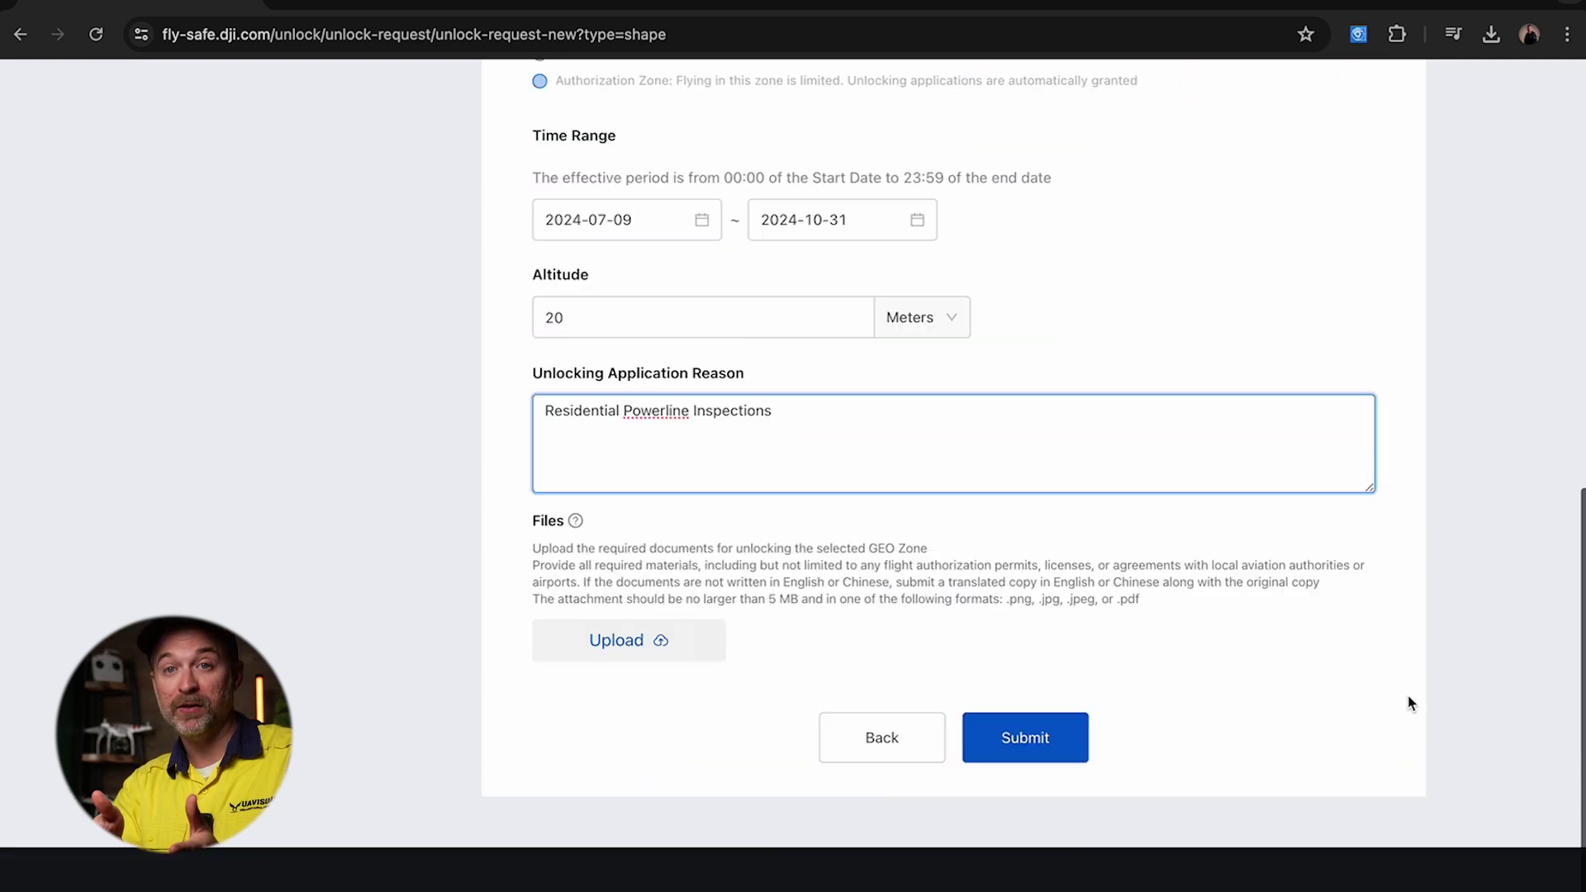
click(609, 546)
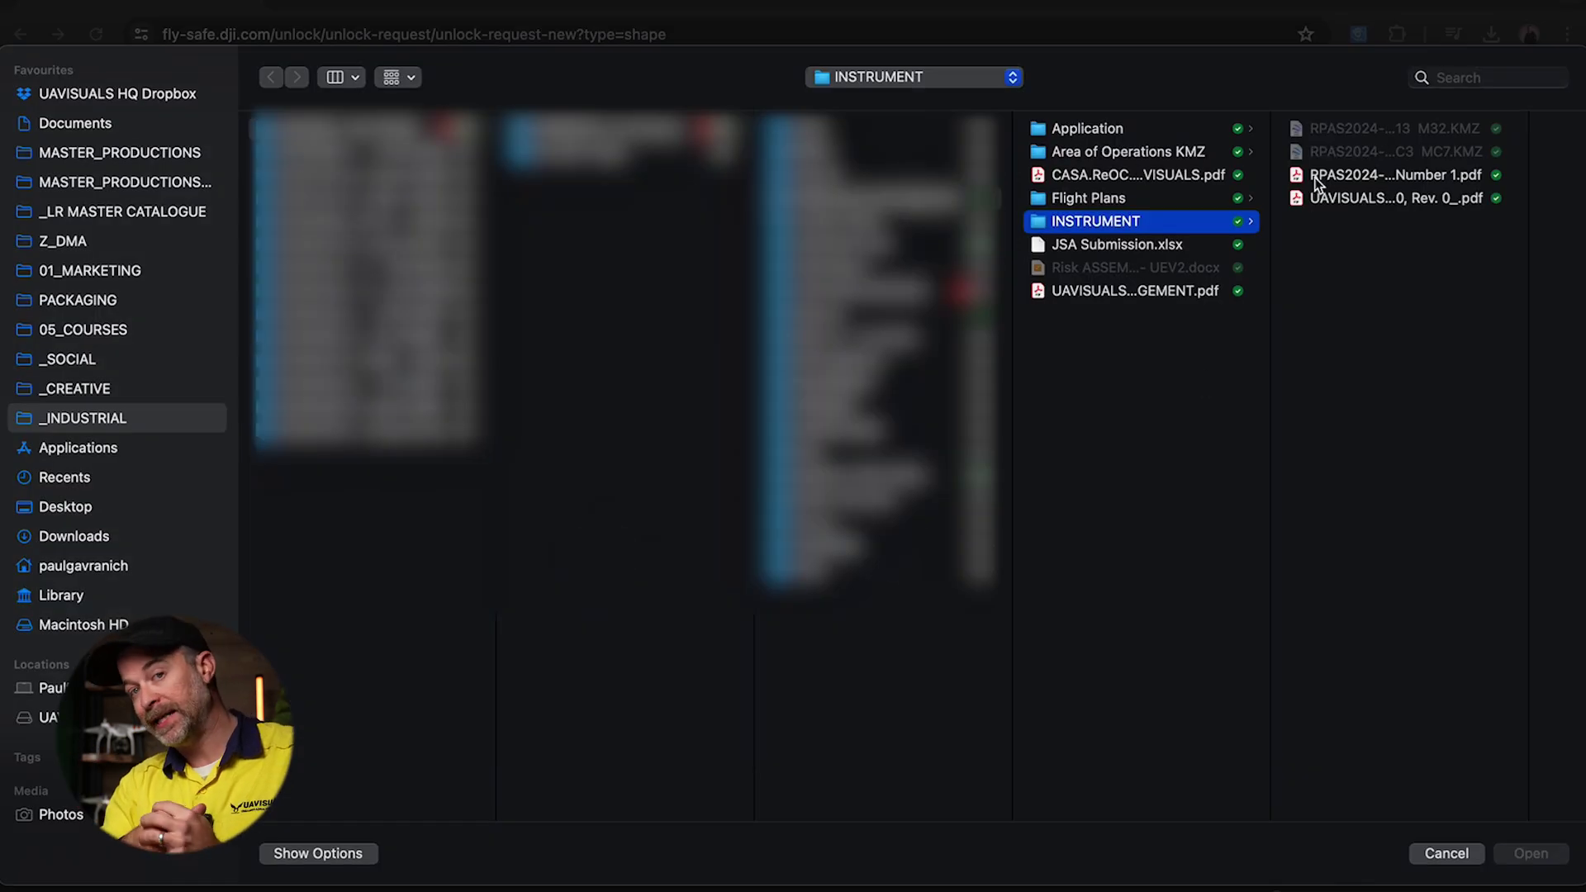
click(1392, 170)
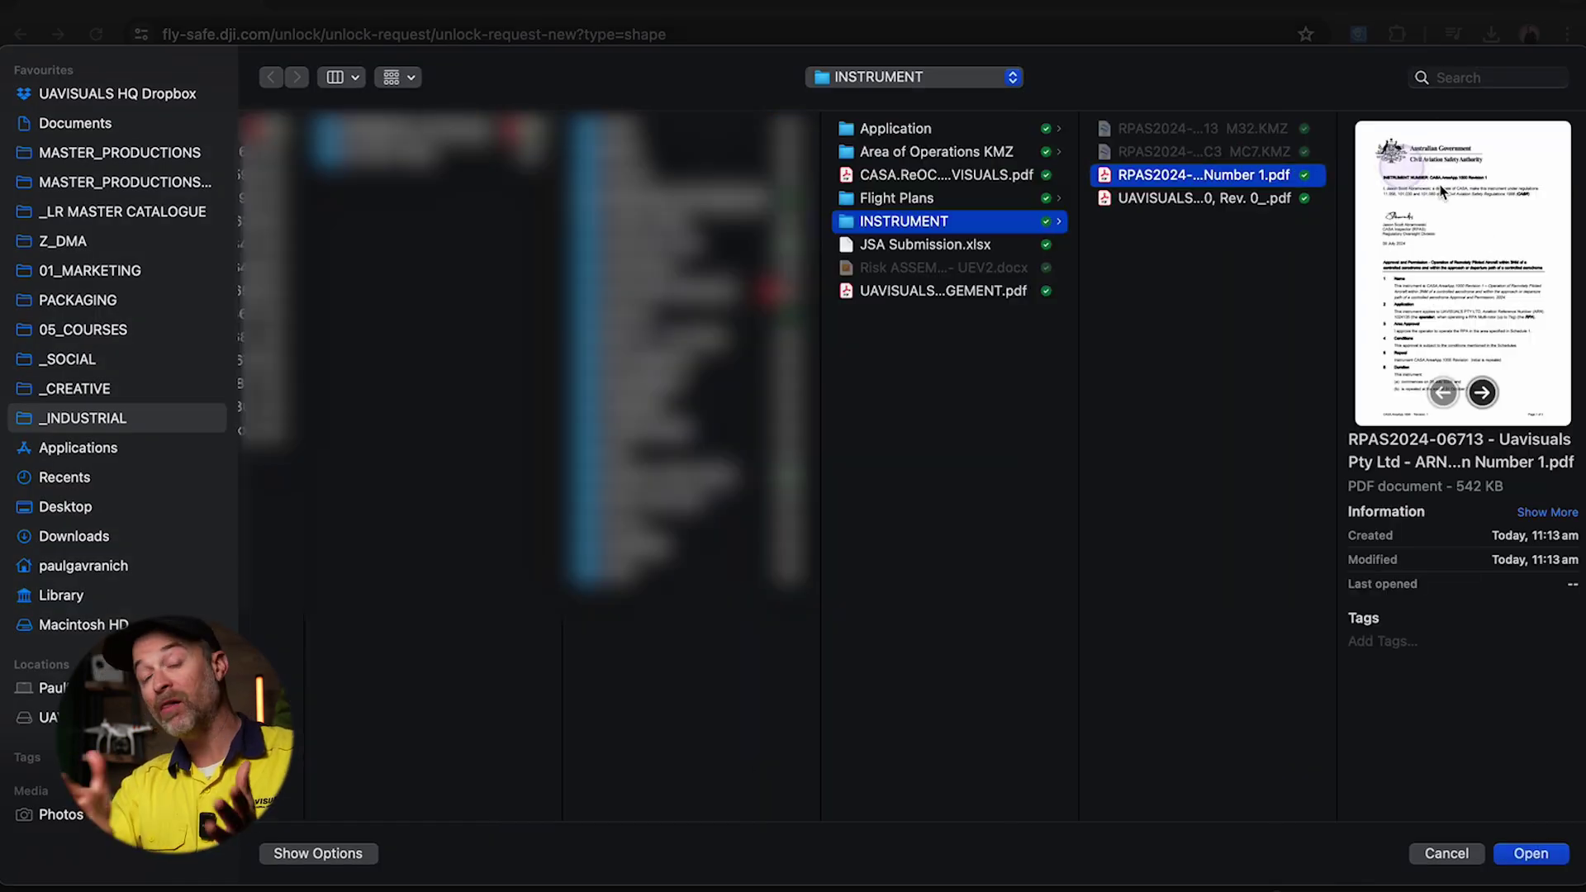
click(1531, 854)
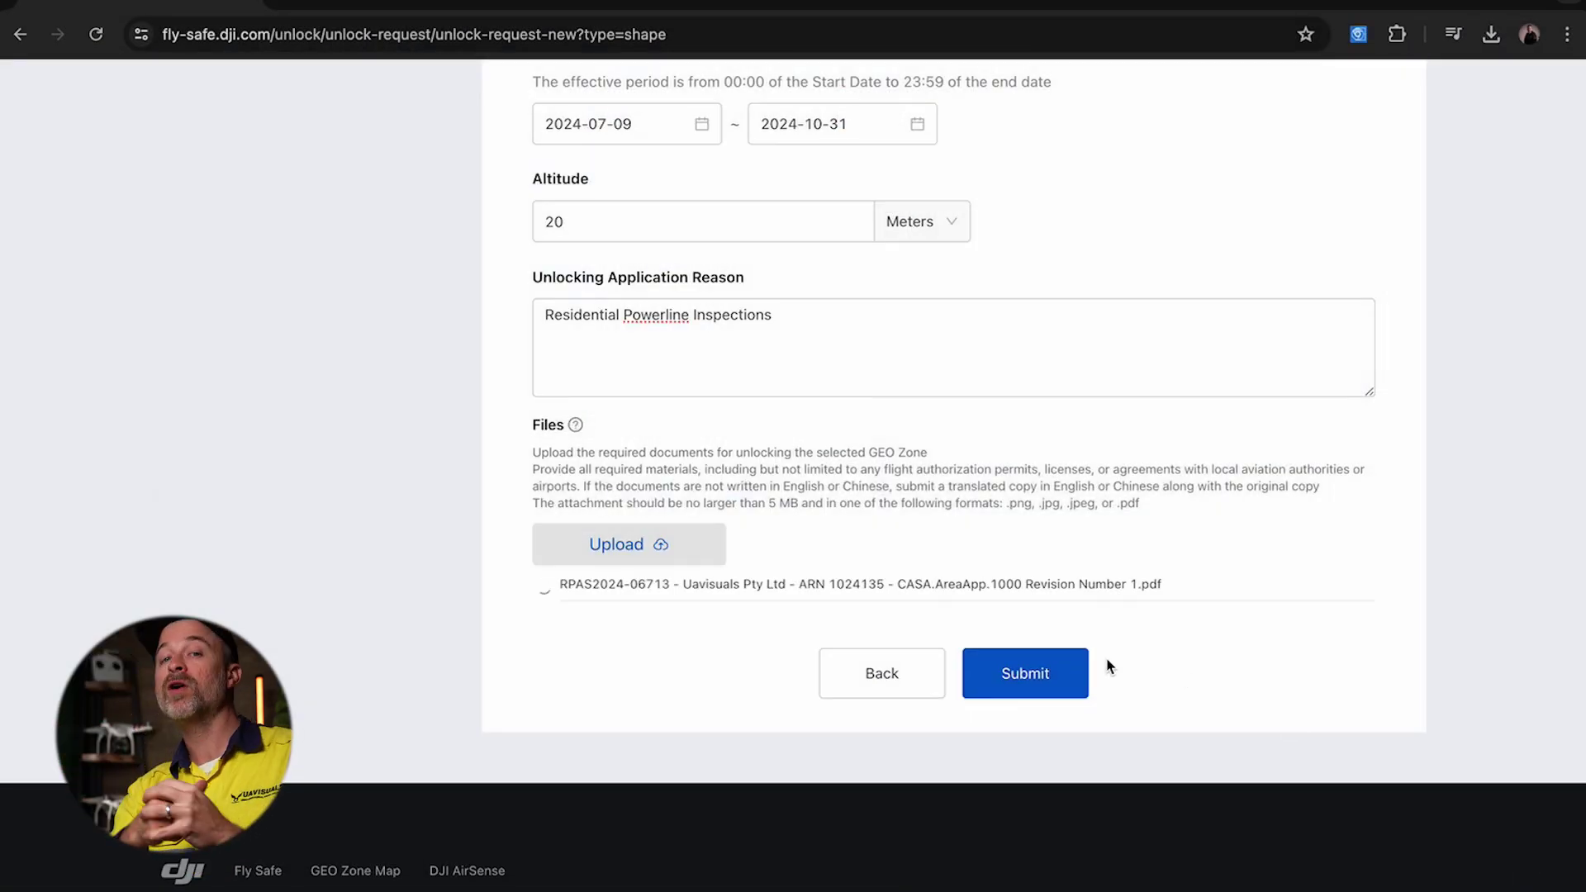
scroll(1116, 661, down, 2)
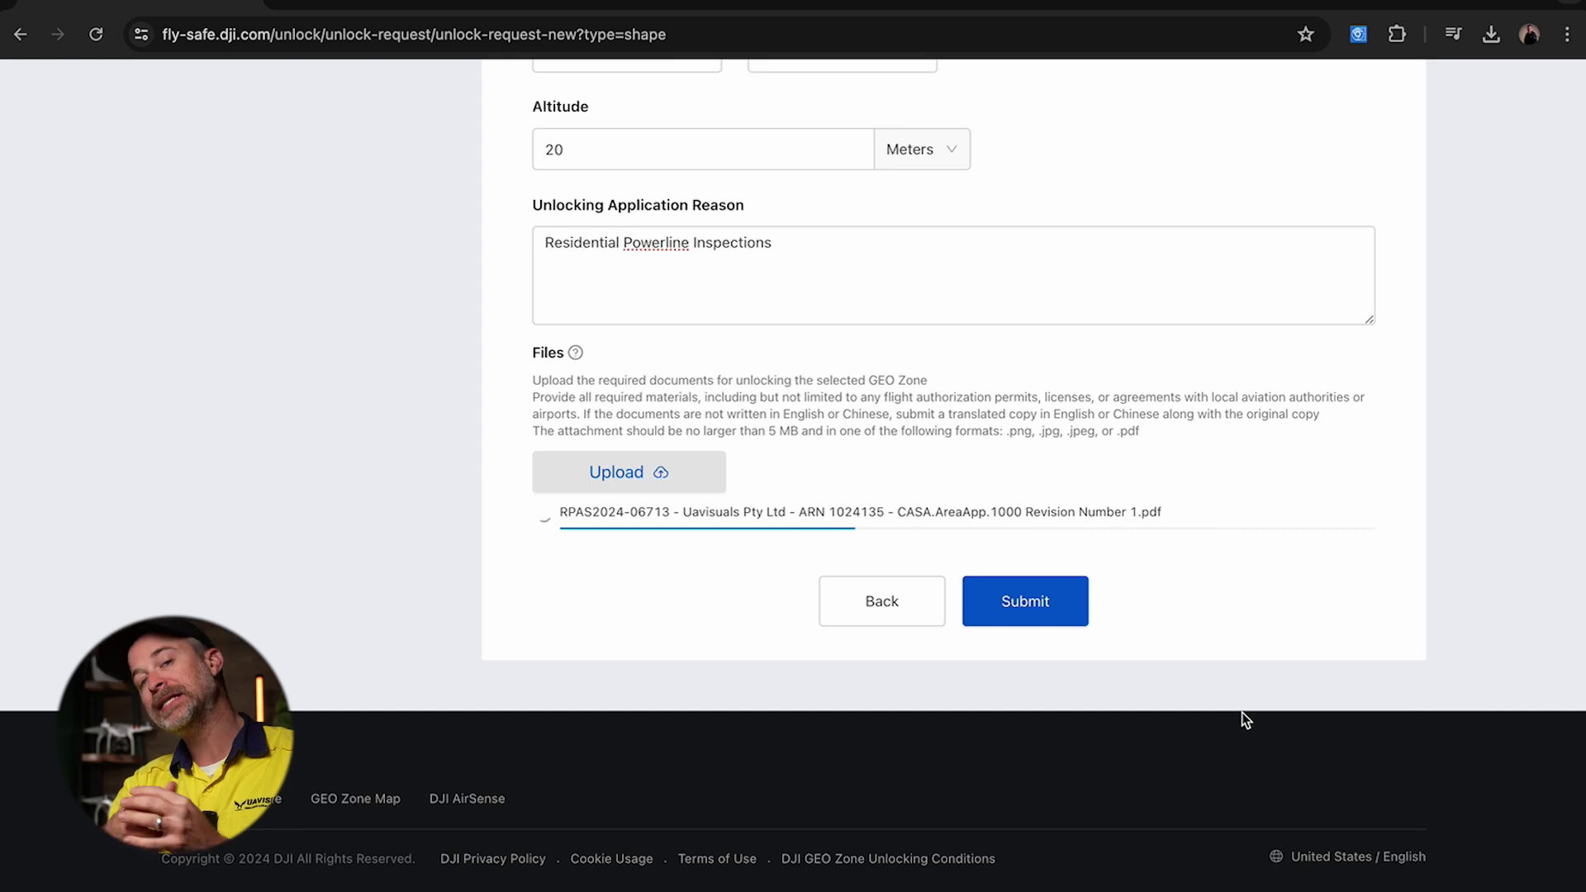
click(1046, 607)
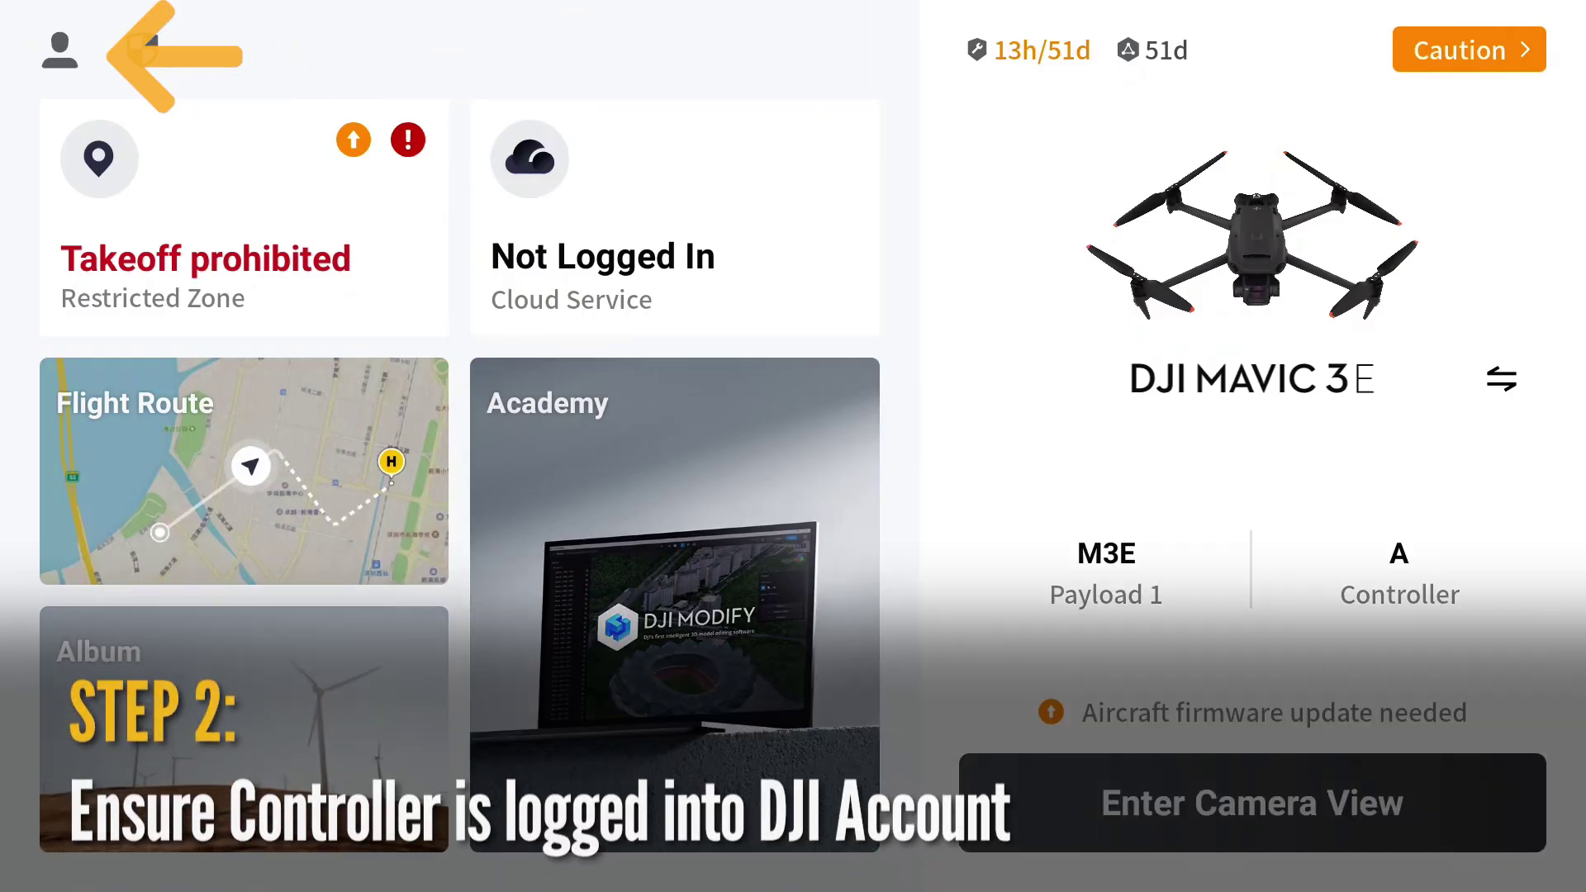
- Check which DJI account the controller is logged into in DJI Pilot 2
click(60, 51)
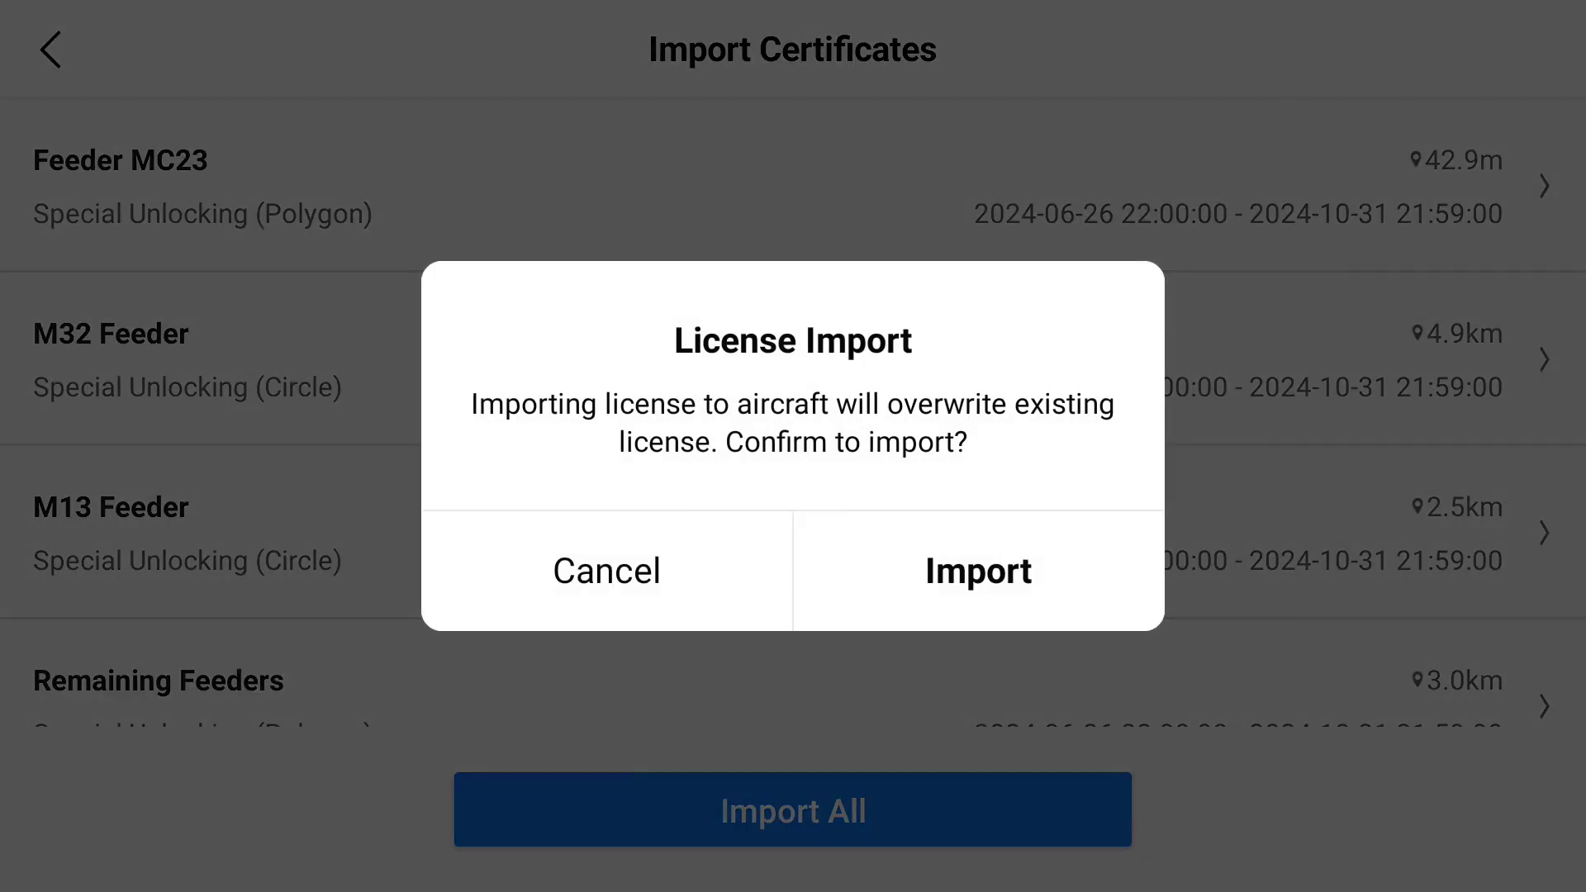
click(1020, 573)
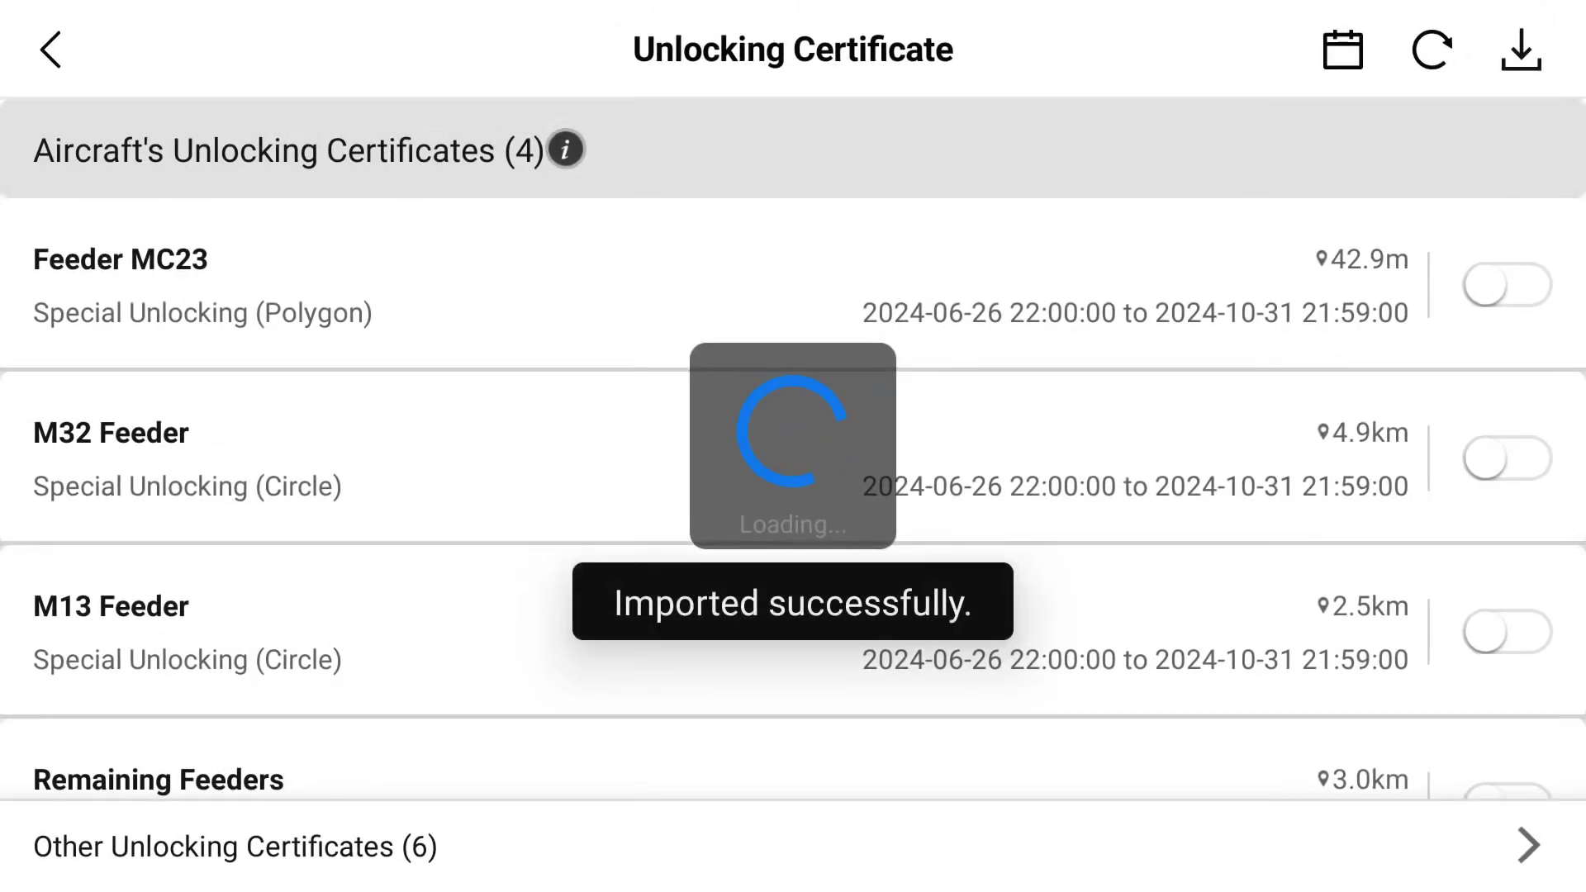
click(1507, 285)
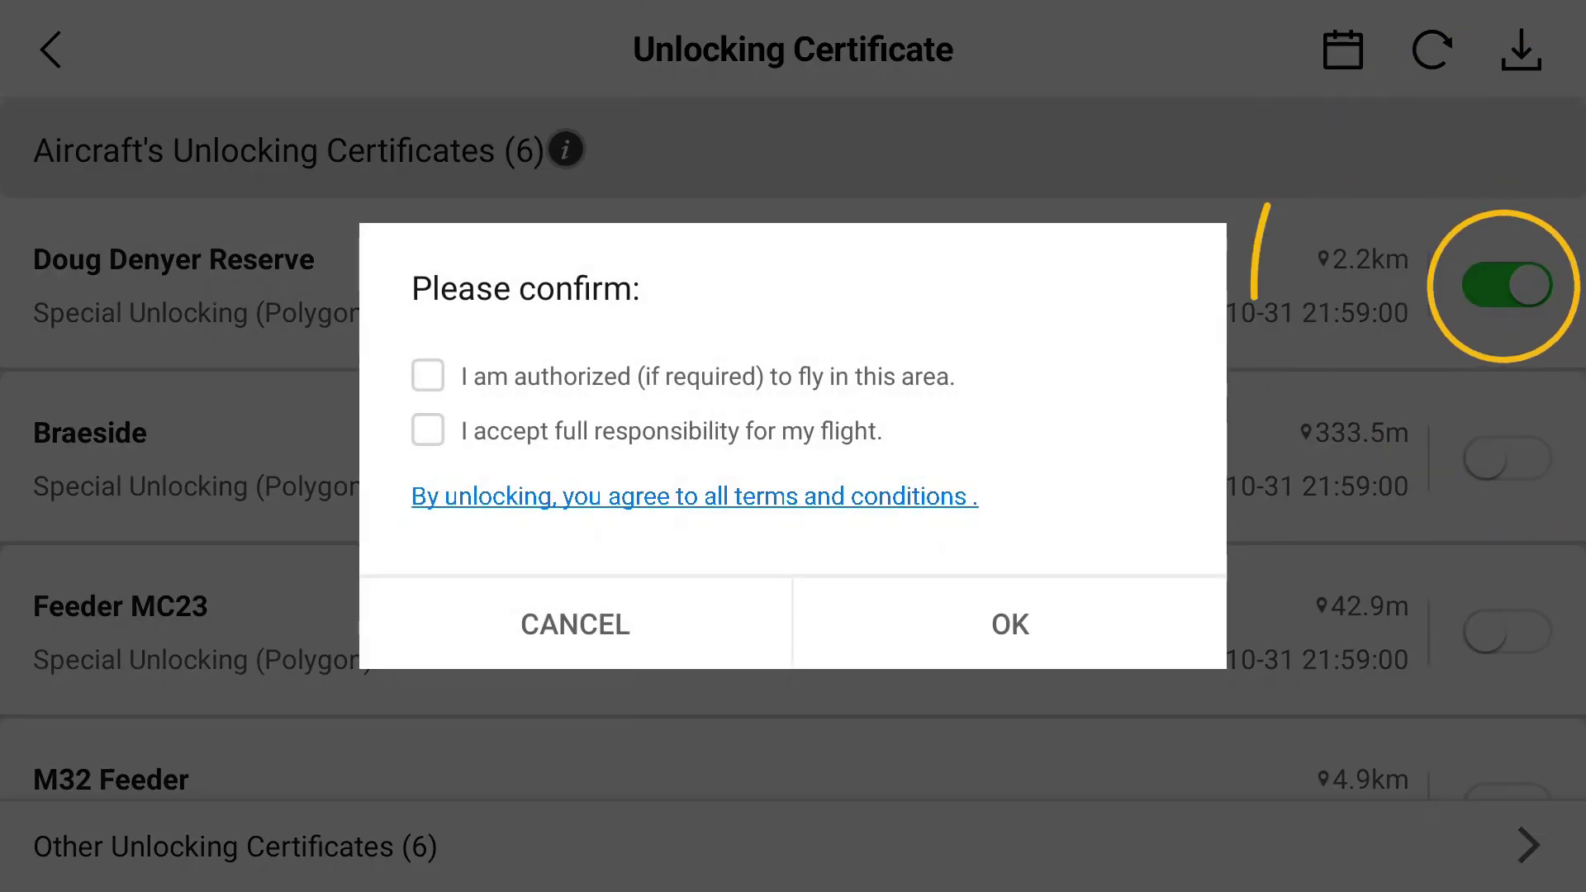
click(508, 632)
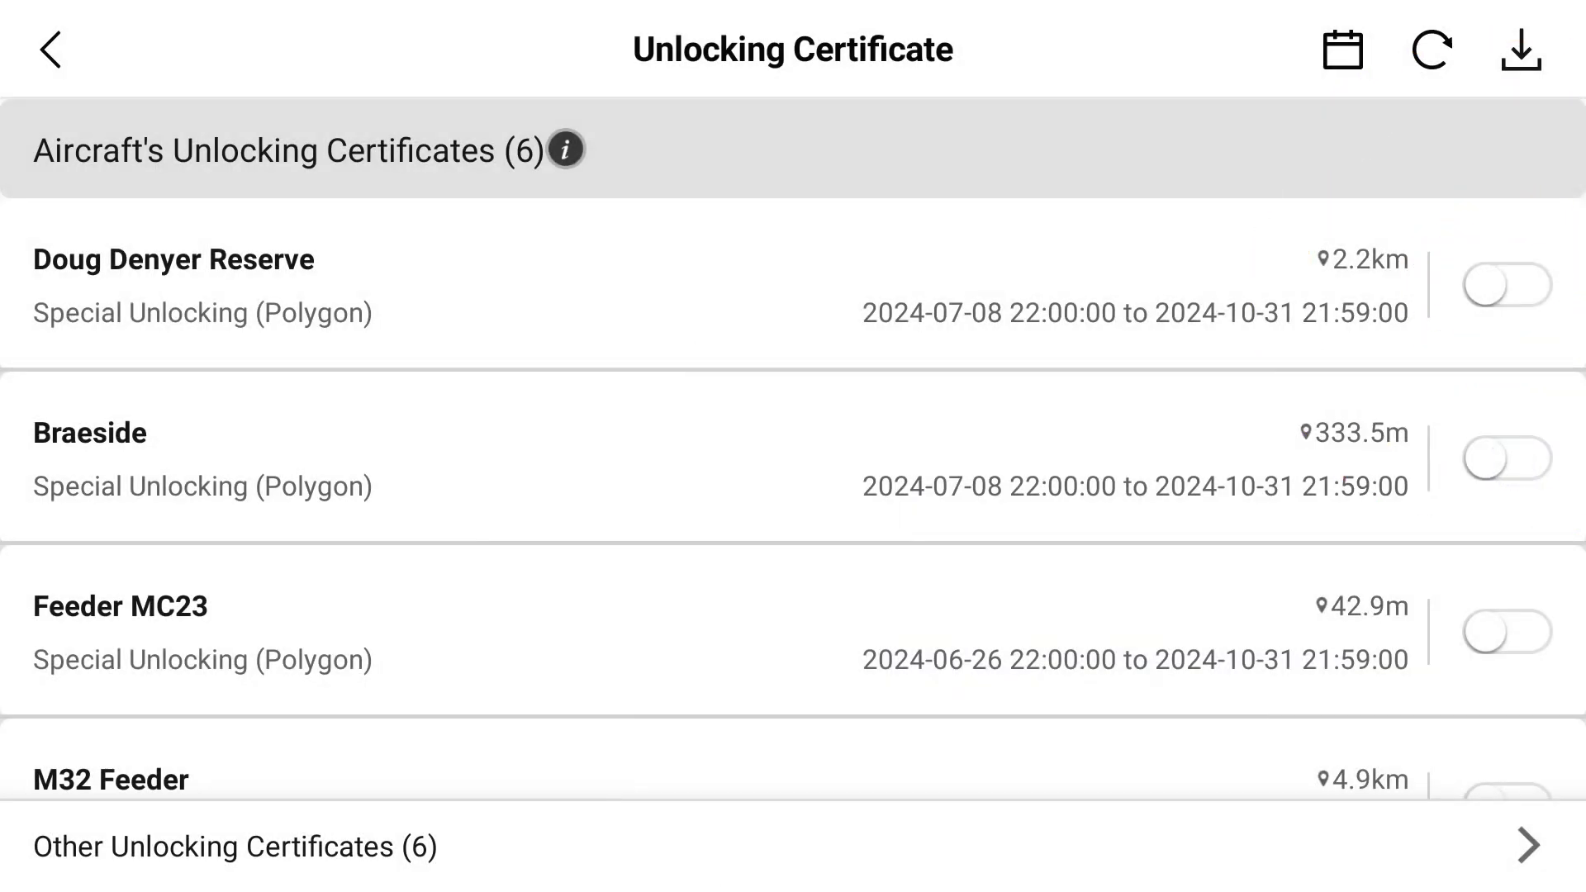
- Enable the Braeside certificate, accepting both the authorization and responsibility confirmations
click(1150, 464)
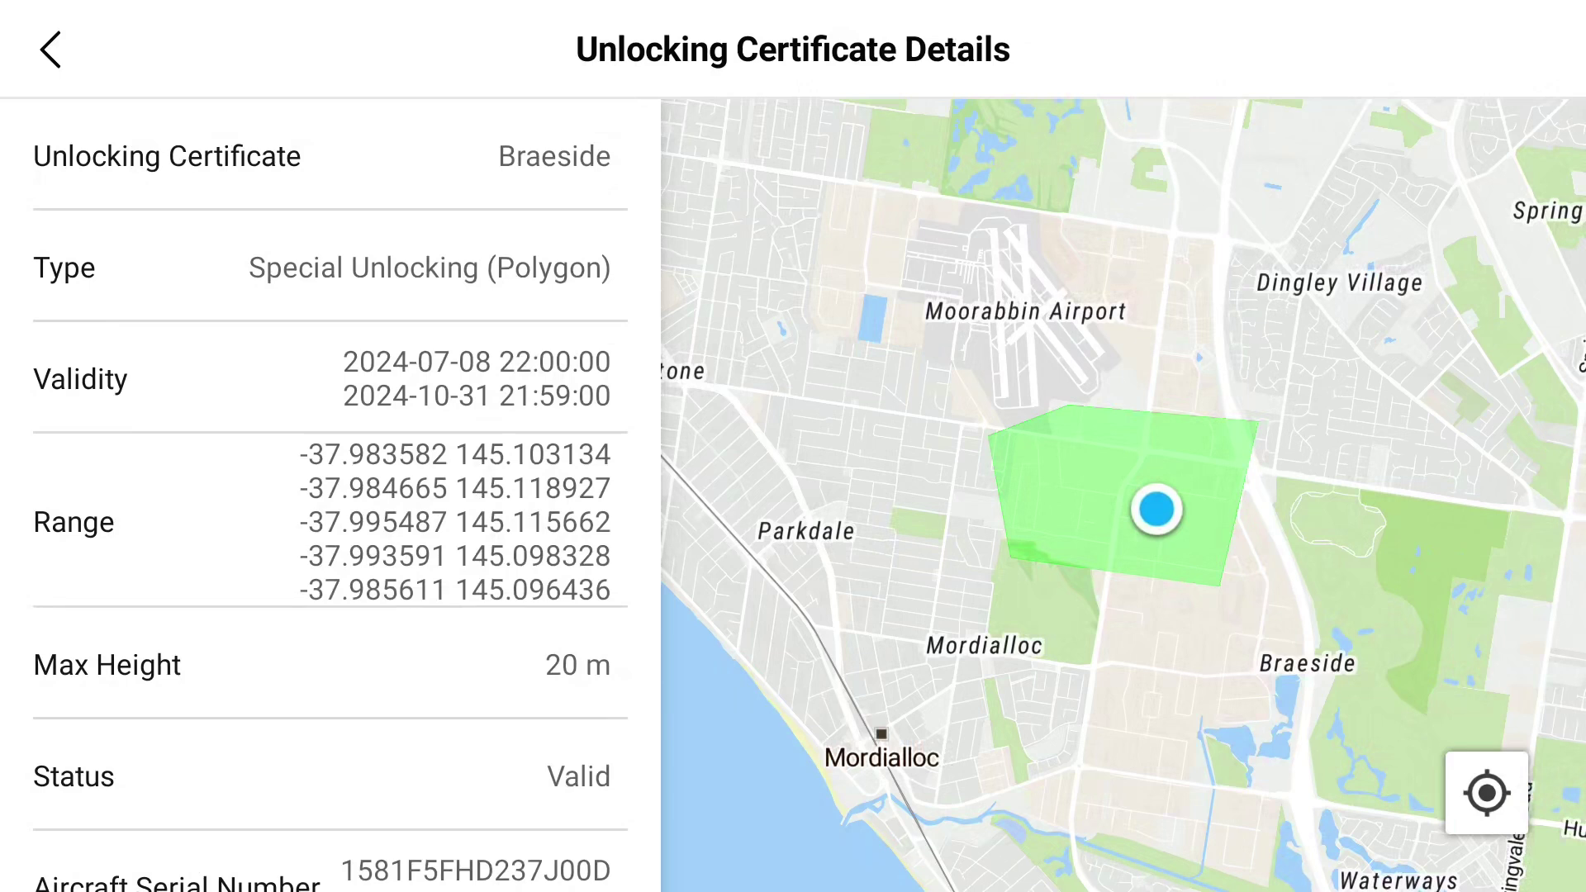
click(50, 50)
click(1508, 458)
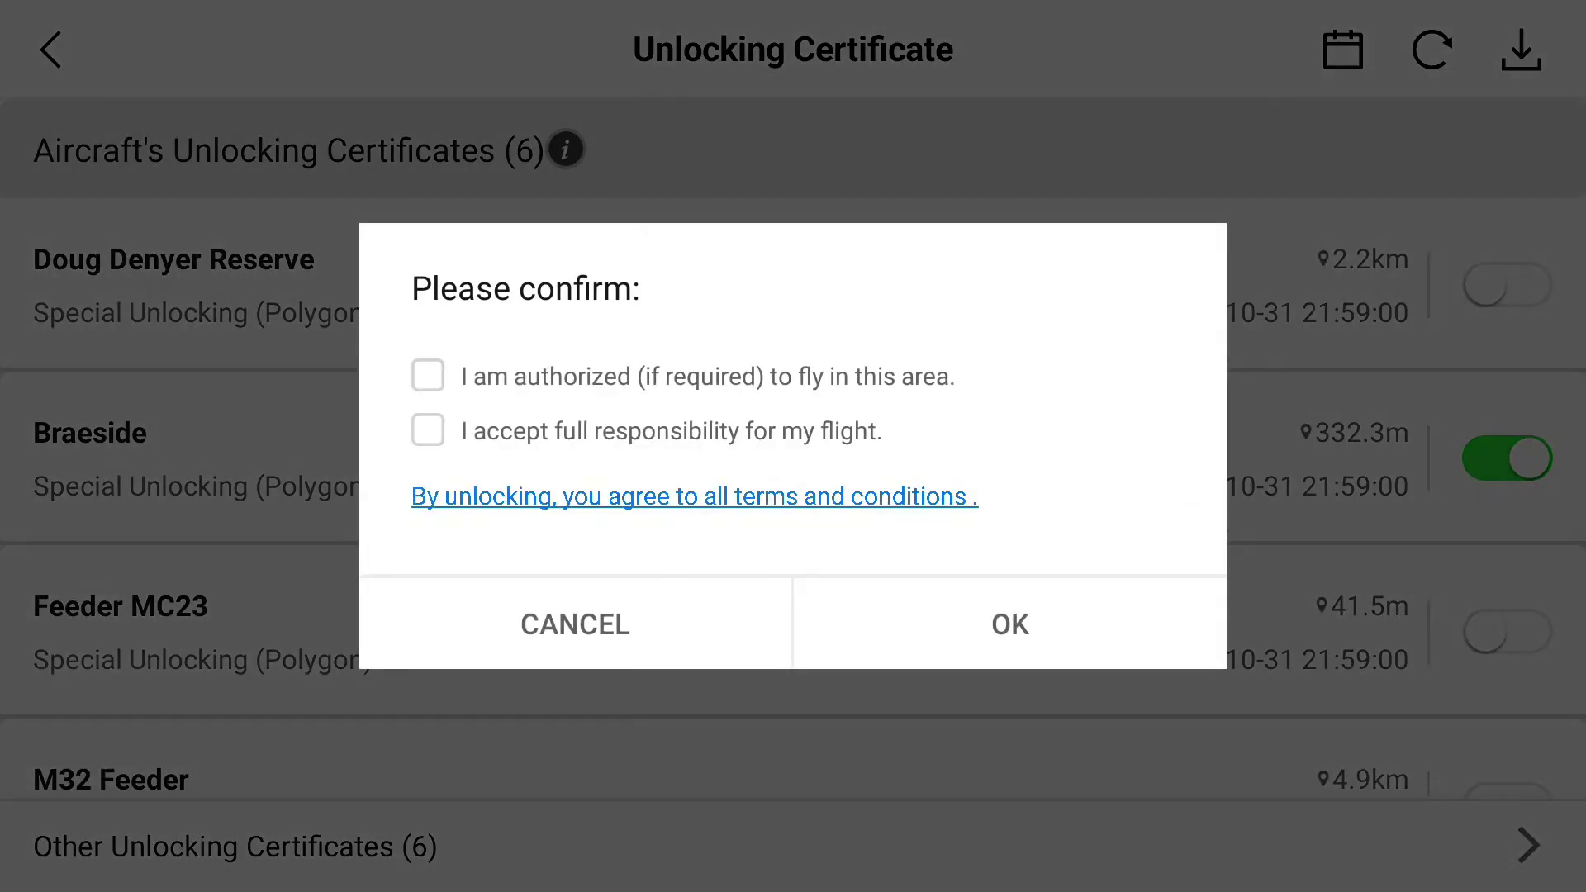
click(428, 376)
click(428, 430)
click(1051, 647)
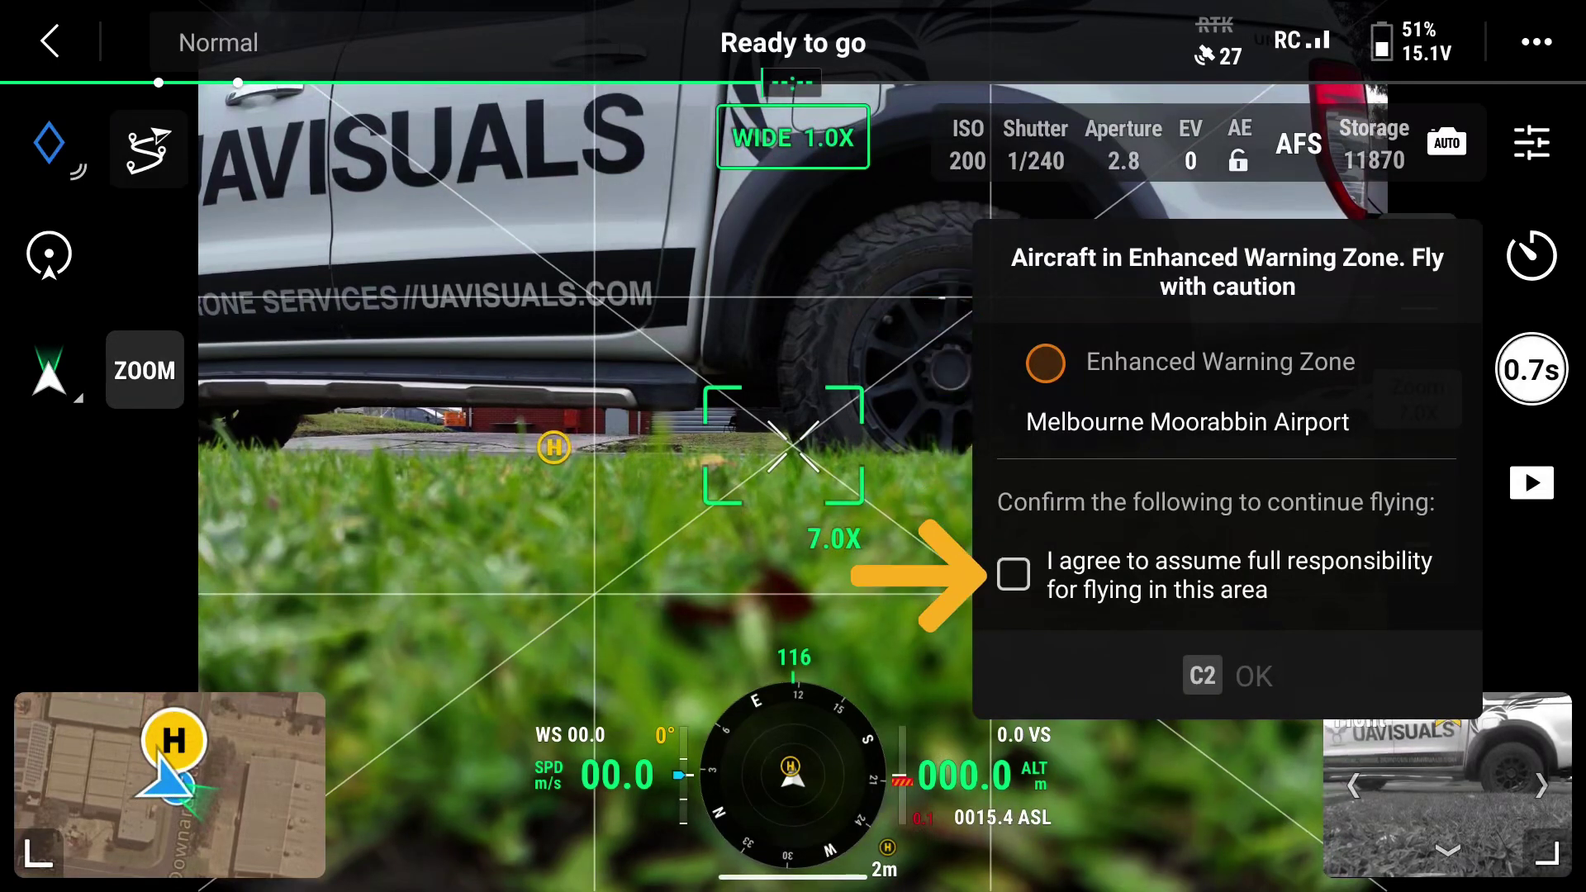
- Acknowledge the Melbourne Moorabbin Airport enhanced warning zone notice and continue flying
click(1260, 676)
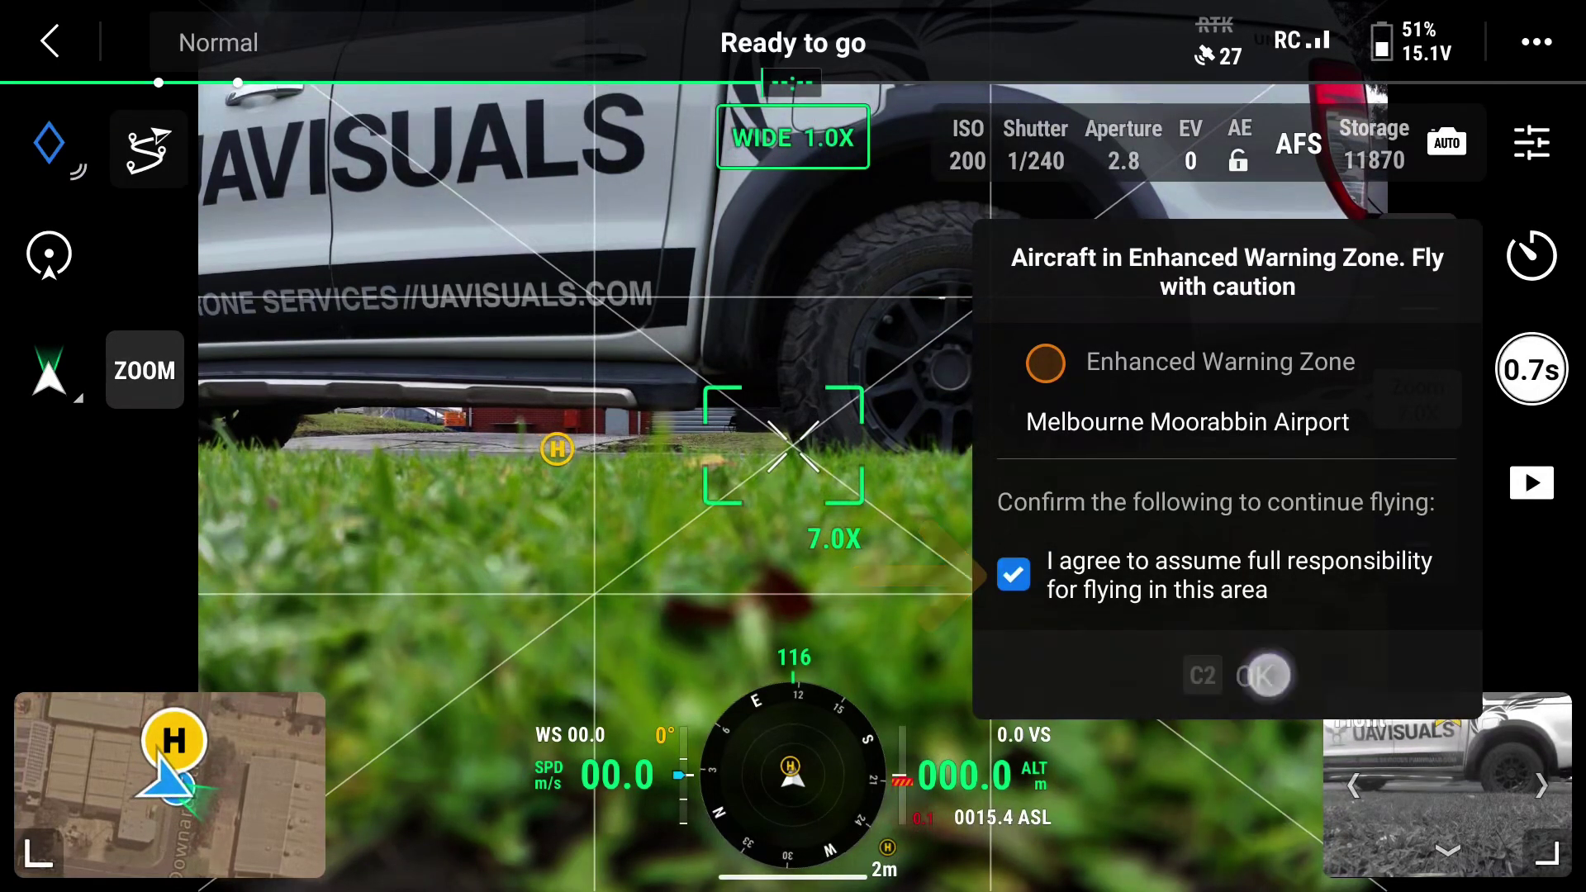